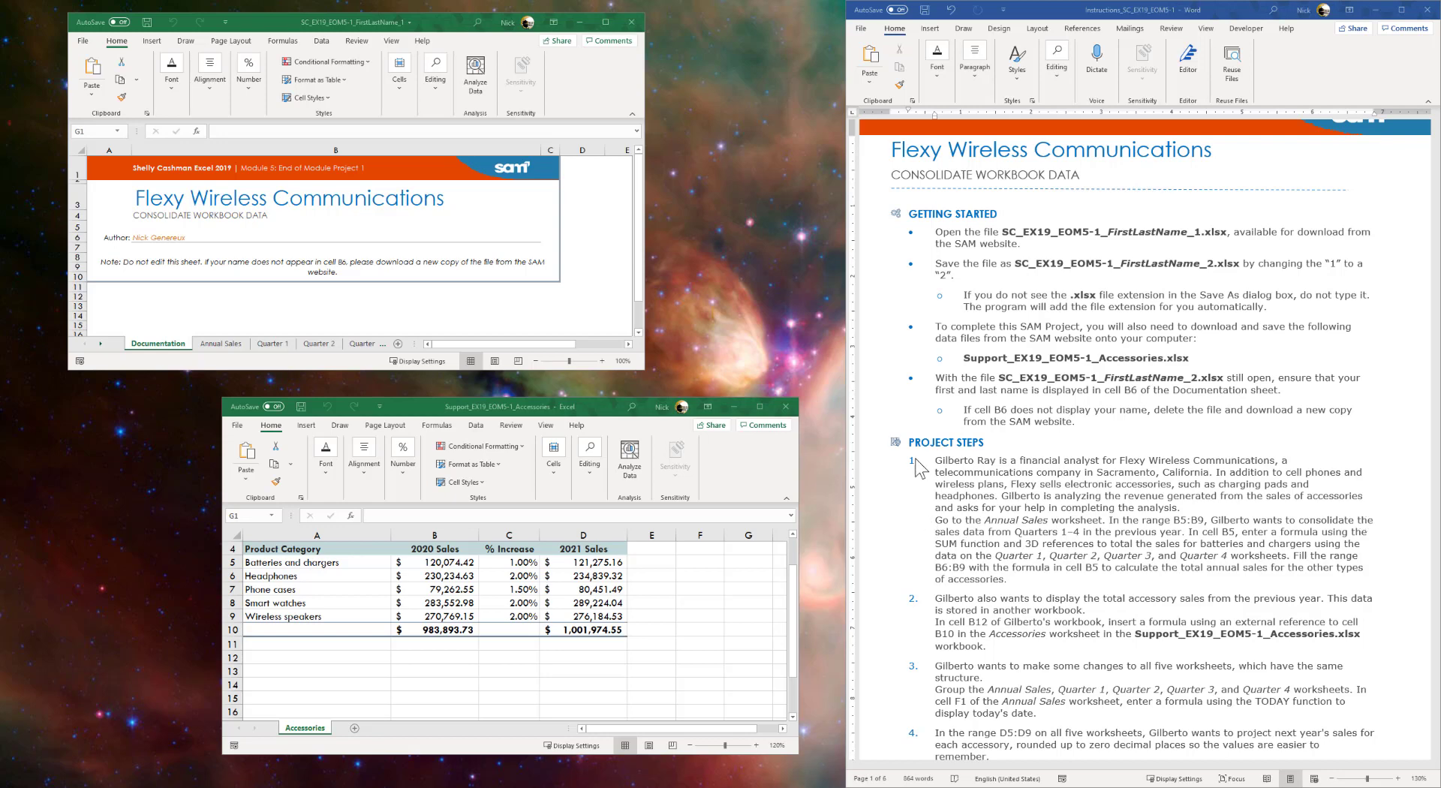
- Save the workbook to OneDrive as SC_EX19_EOM5-1_FirstLastName_2, replacing the existing file
left_click(84, 45)
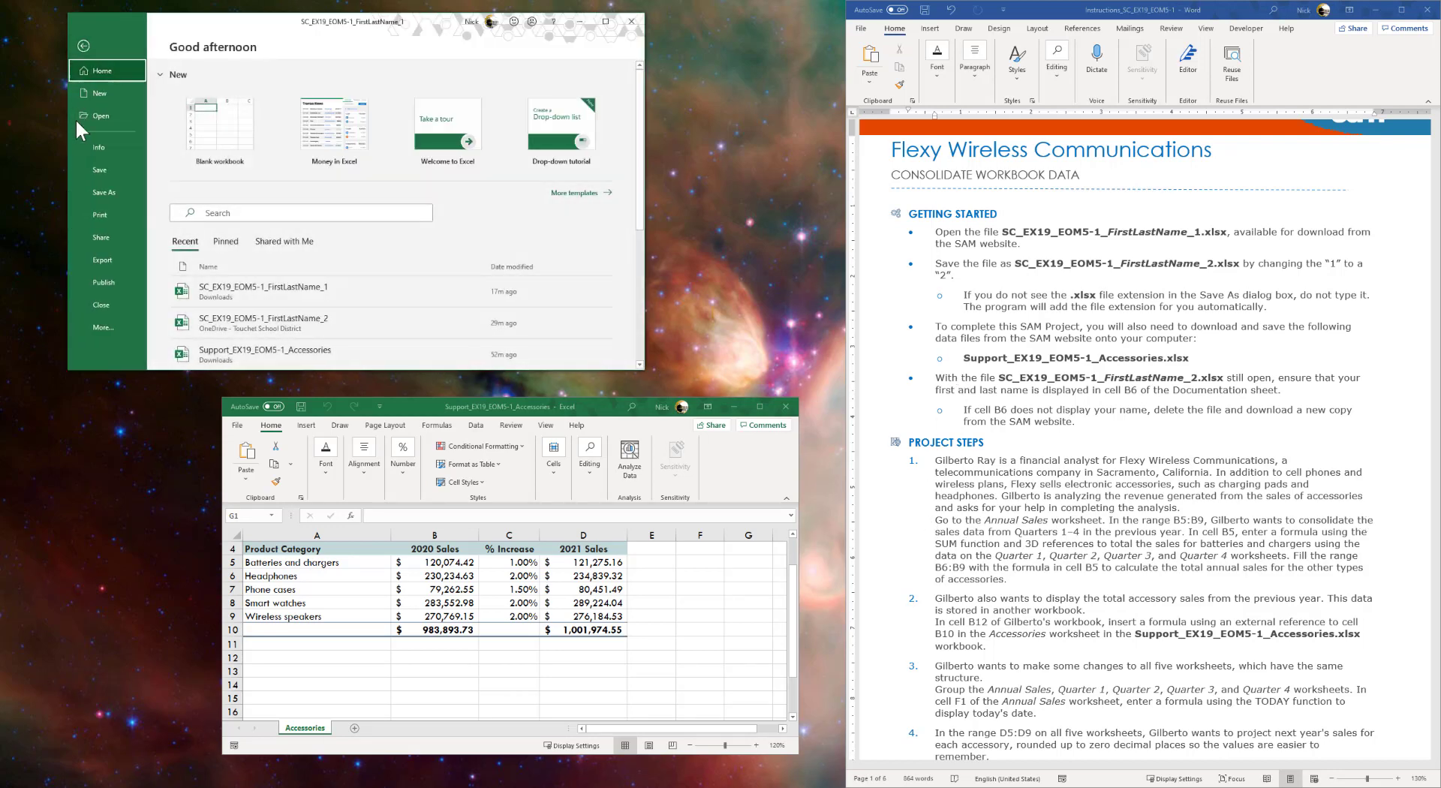
left_click(105, 197)
left_click(202, 146)
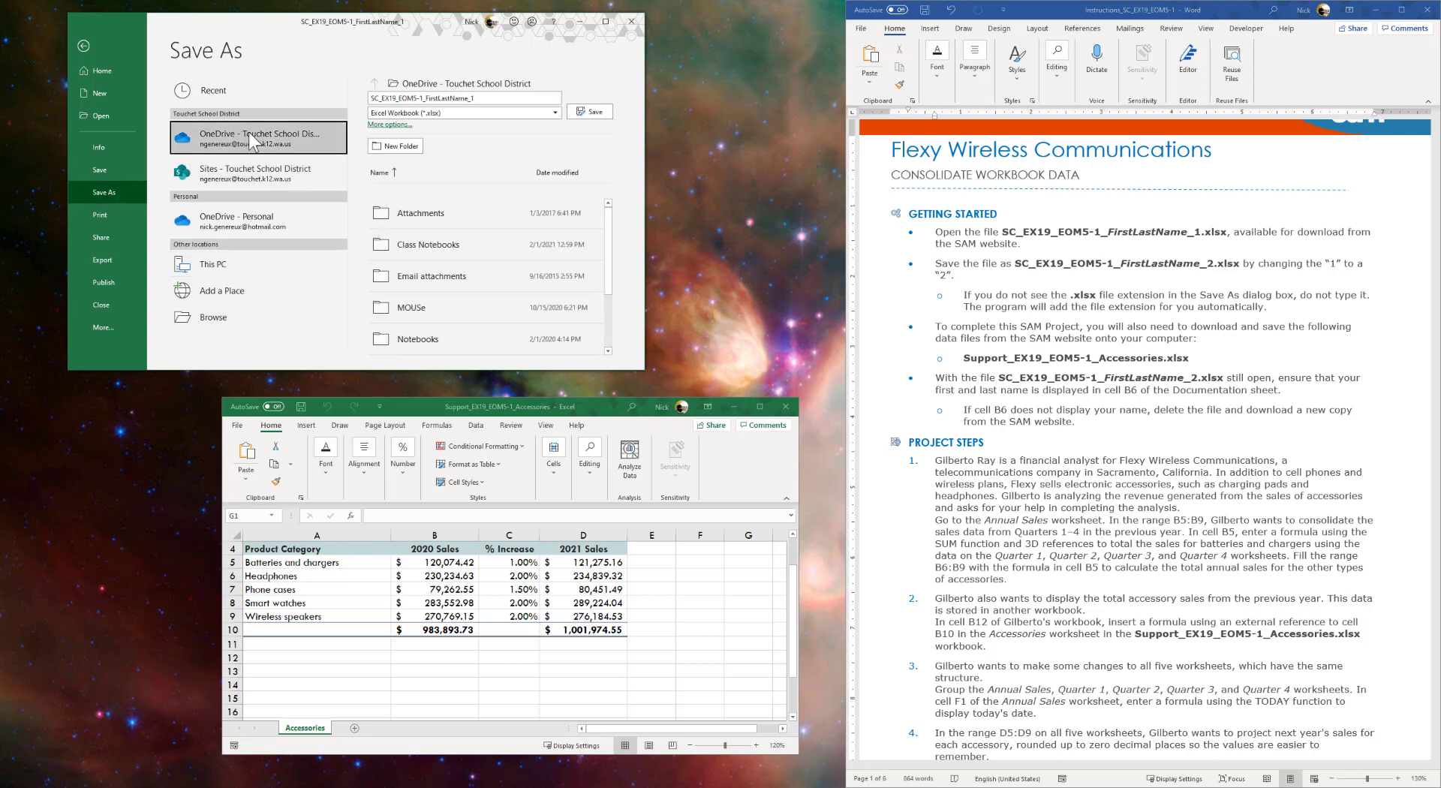
left_click(495, 98)
left_click(496, 99)
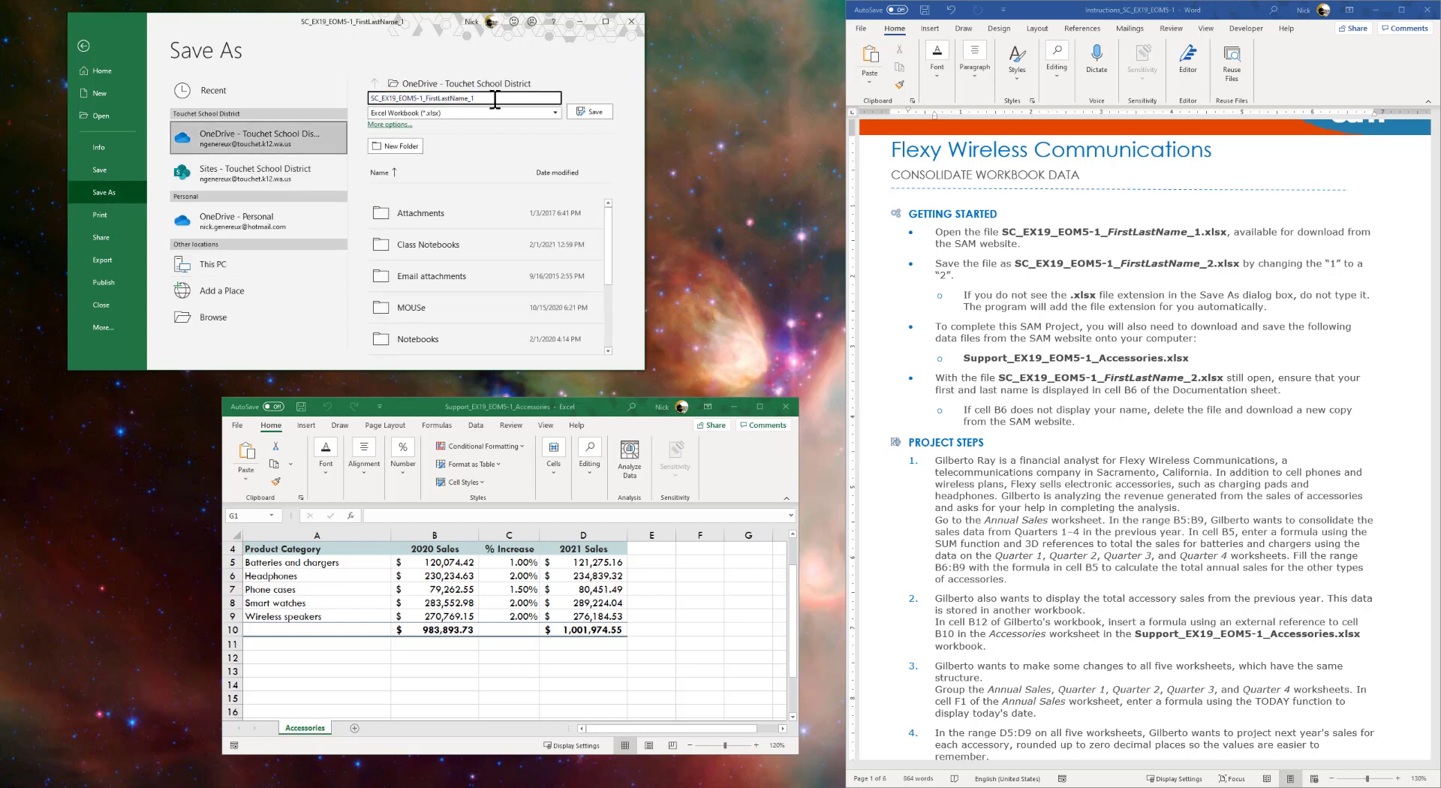
key("BackSpace")
type("2")
key("Return")
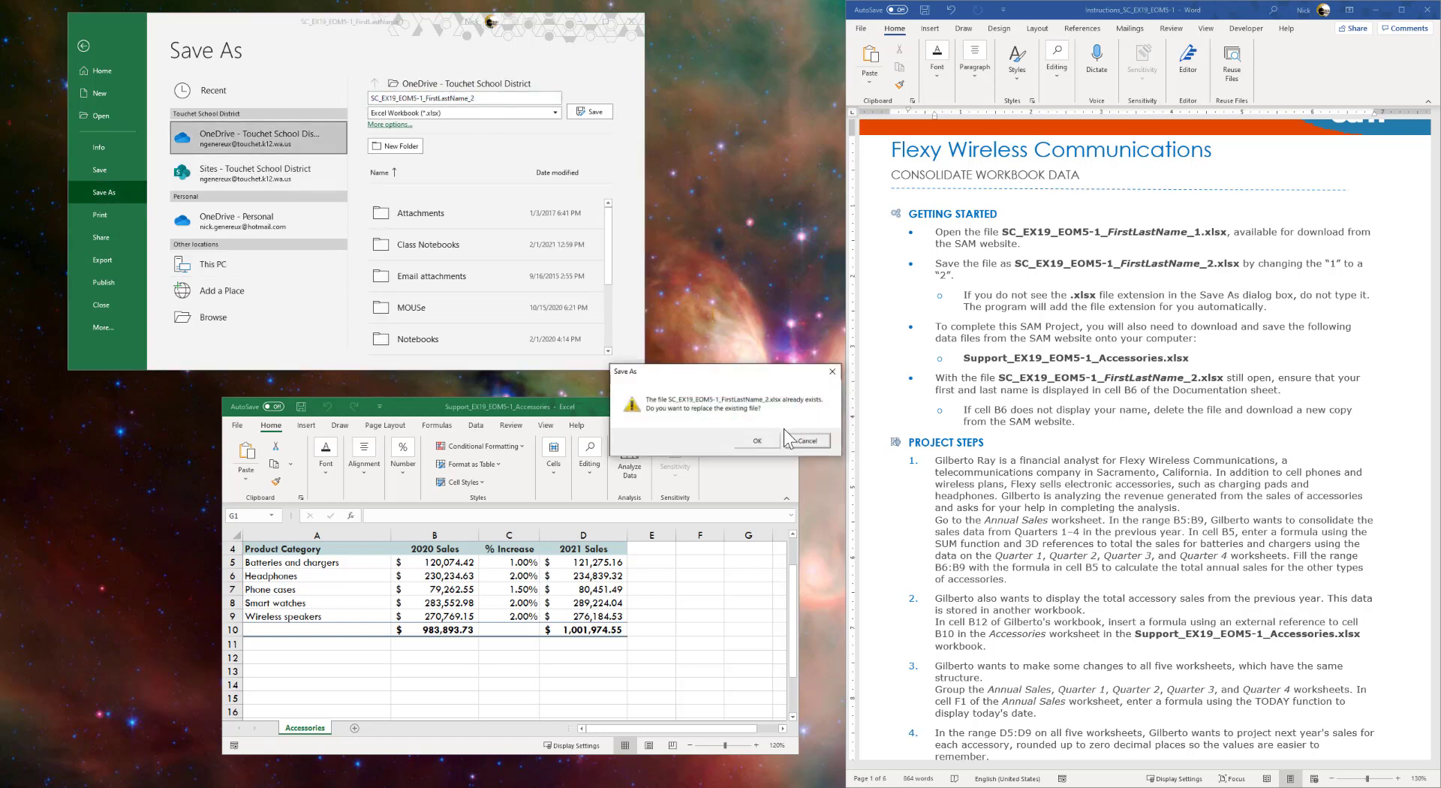
left_click(767, 439)
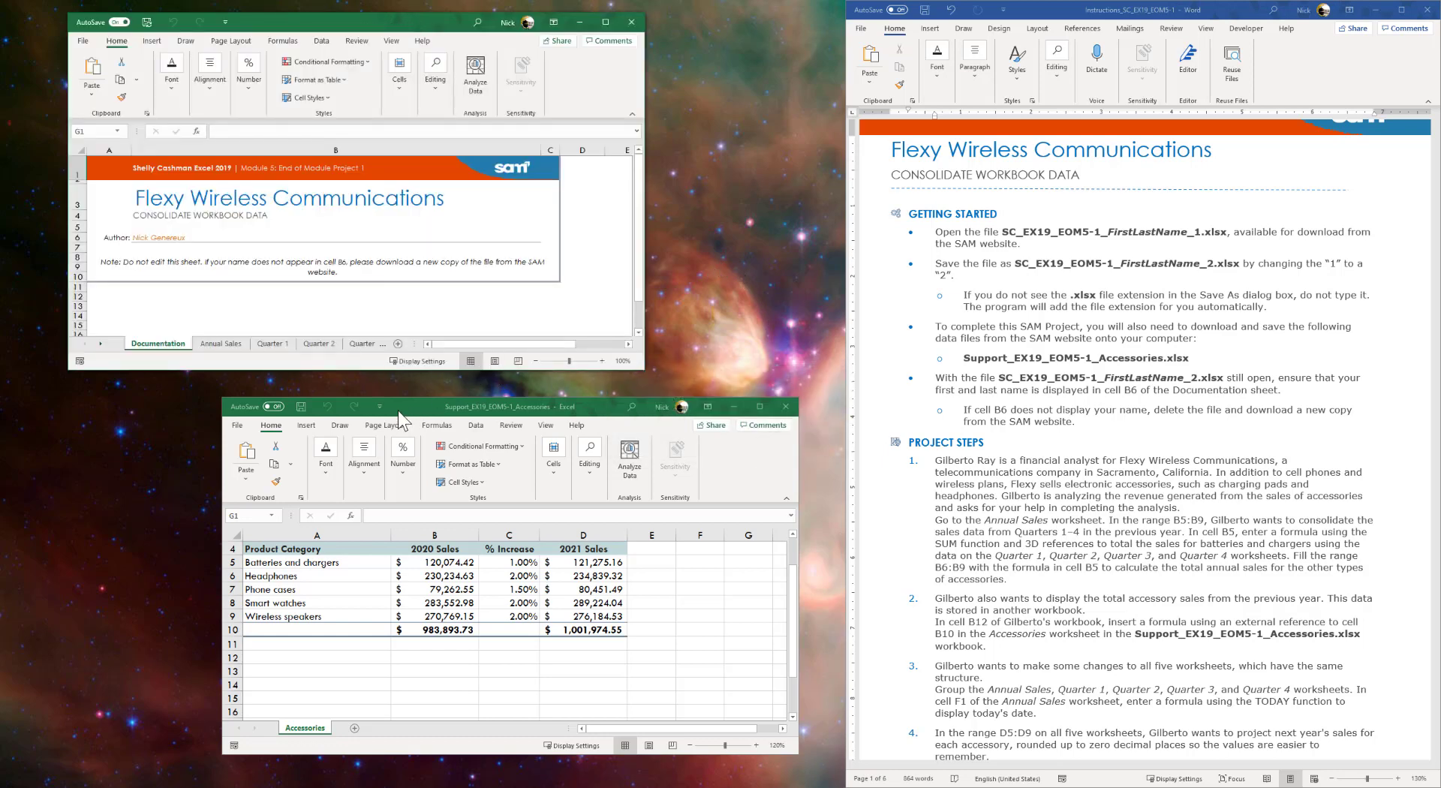
left_click(397, 411)
- Highlight Word's Getting Started bullets yellow and snap the Excel workbook to the left half
left_click(1069, 336)
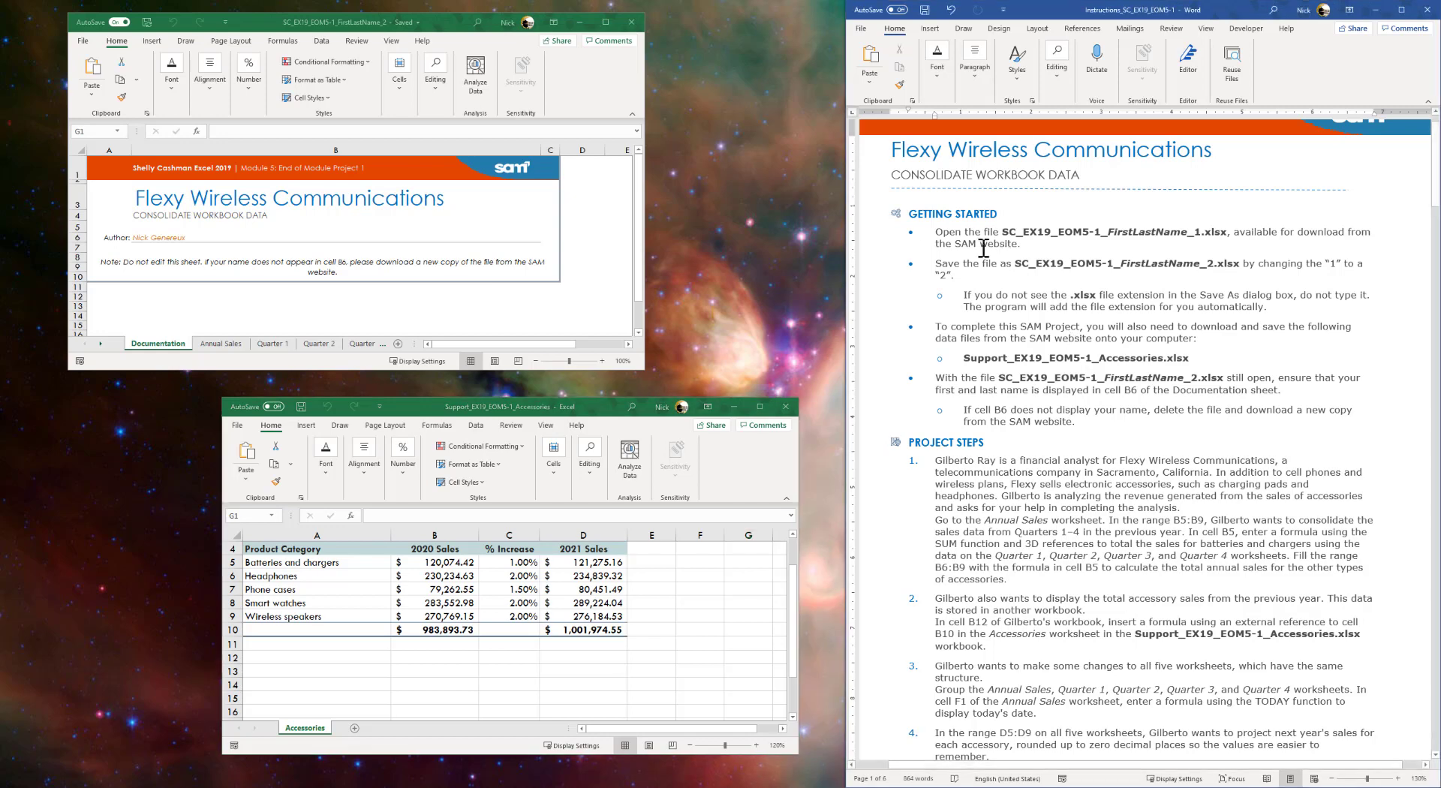
left_click_drag(930, 233, 1178, 423)
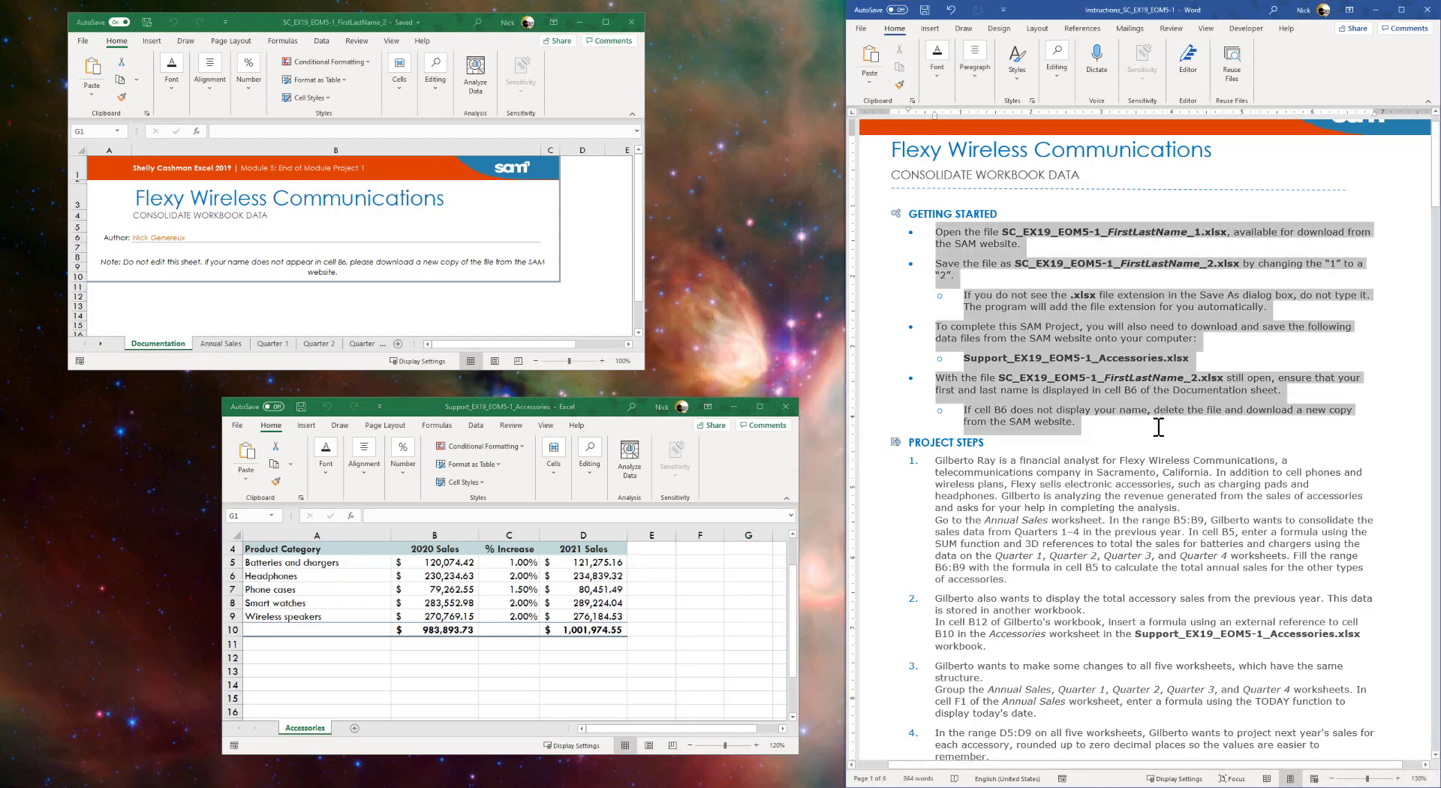
left_click(1211, 407)
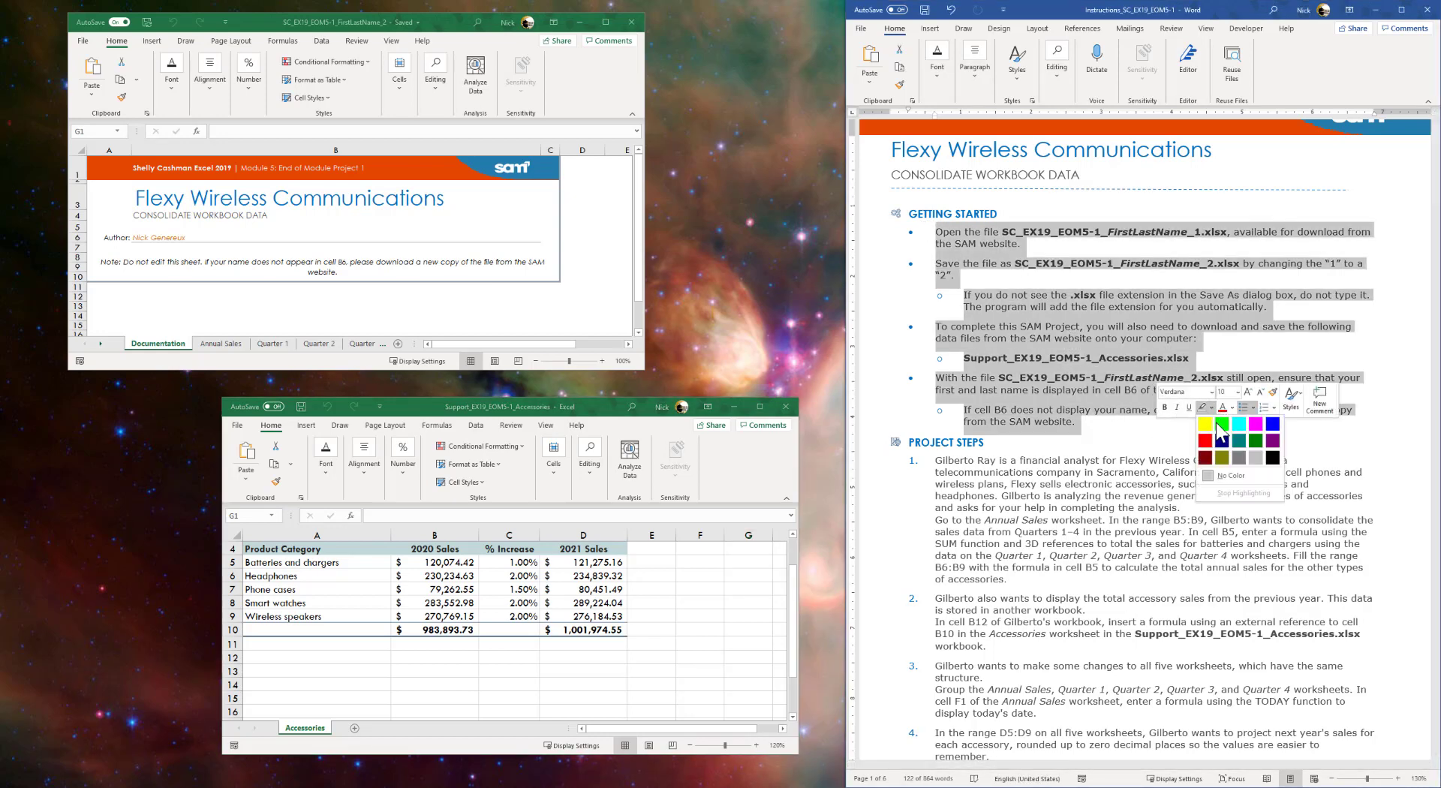
left_click(1203, 426)
left_click(1092, 465)
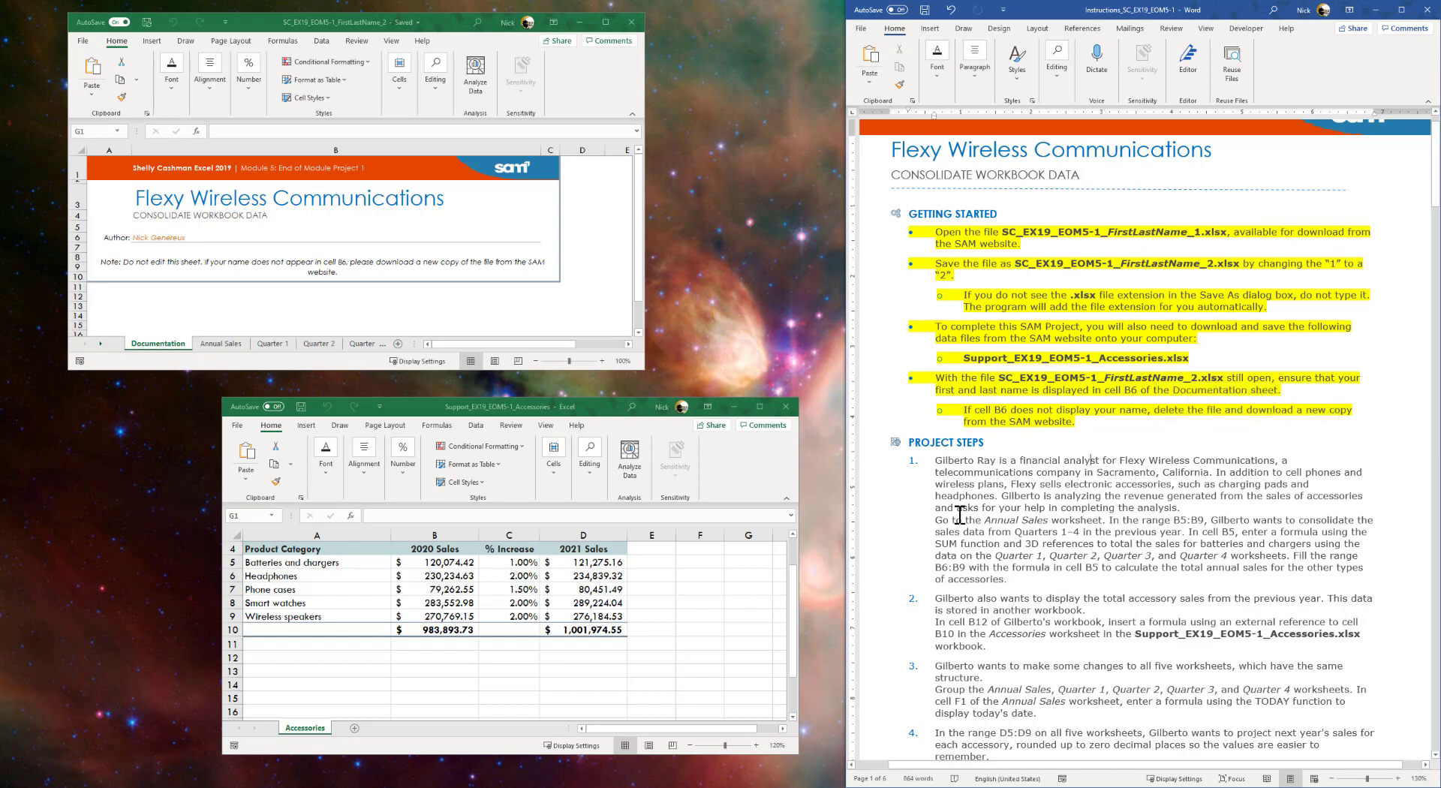
left_click(454, 34)
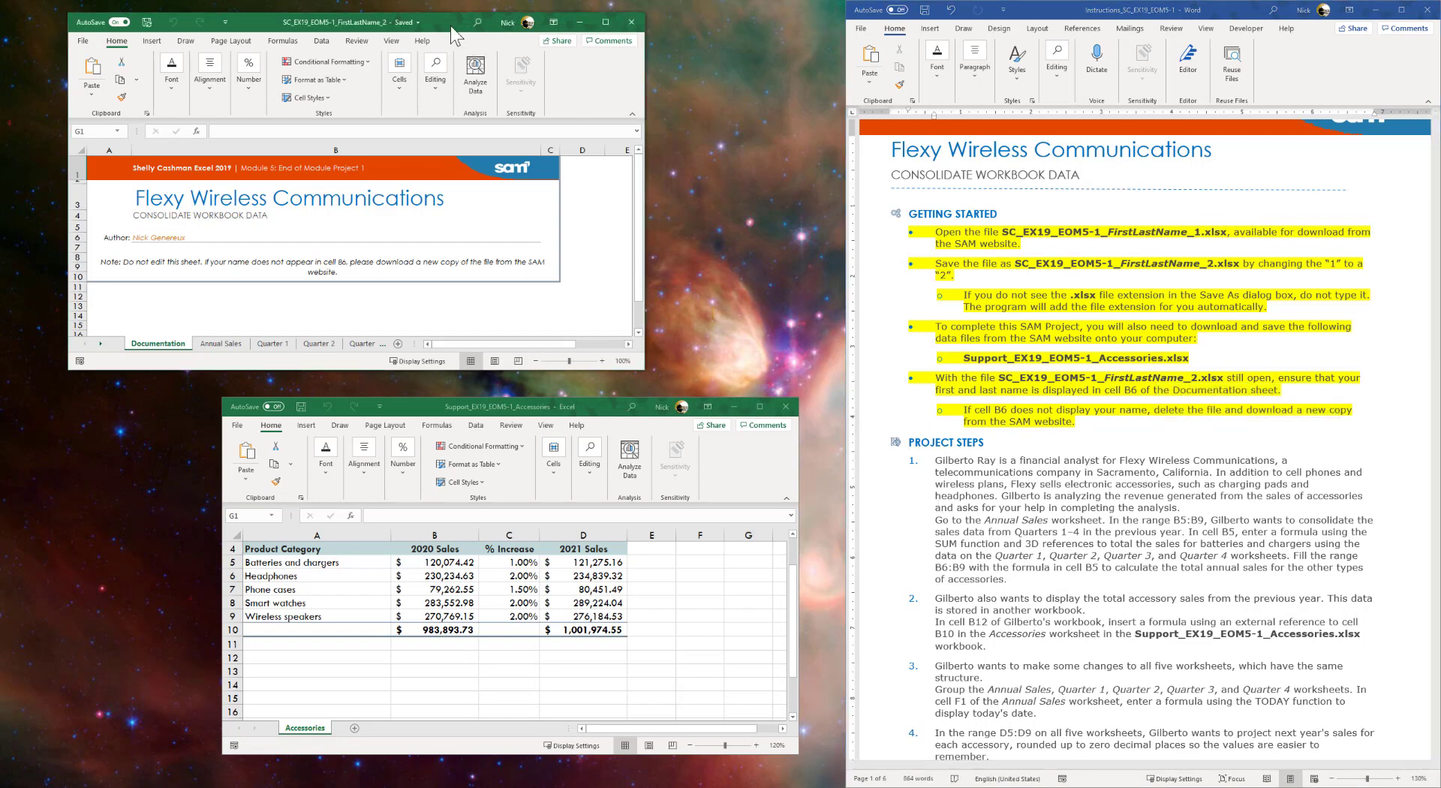
key("super+Left")
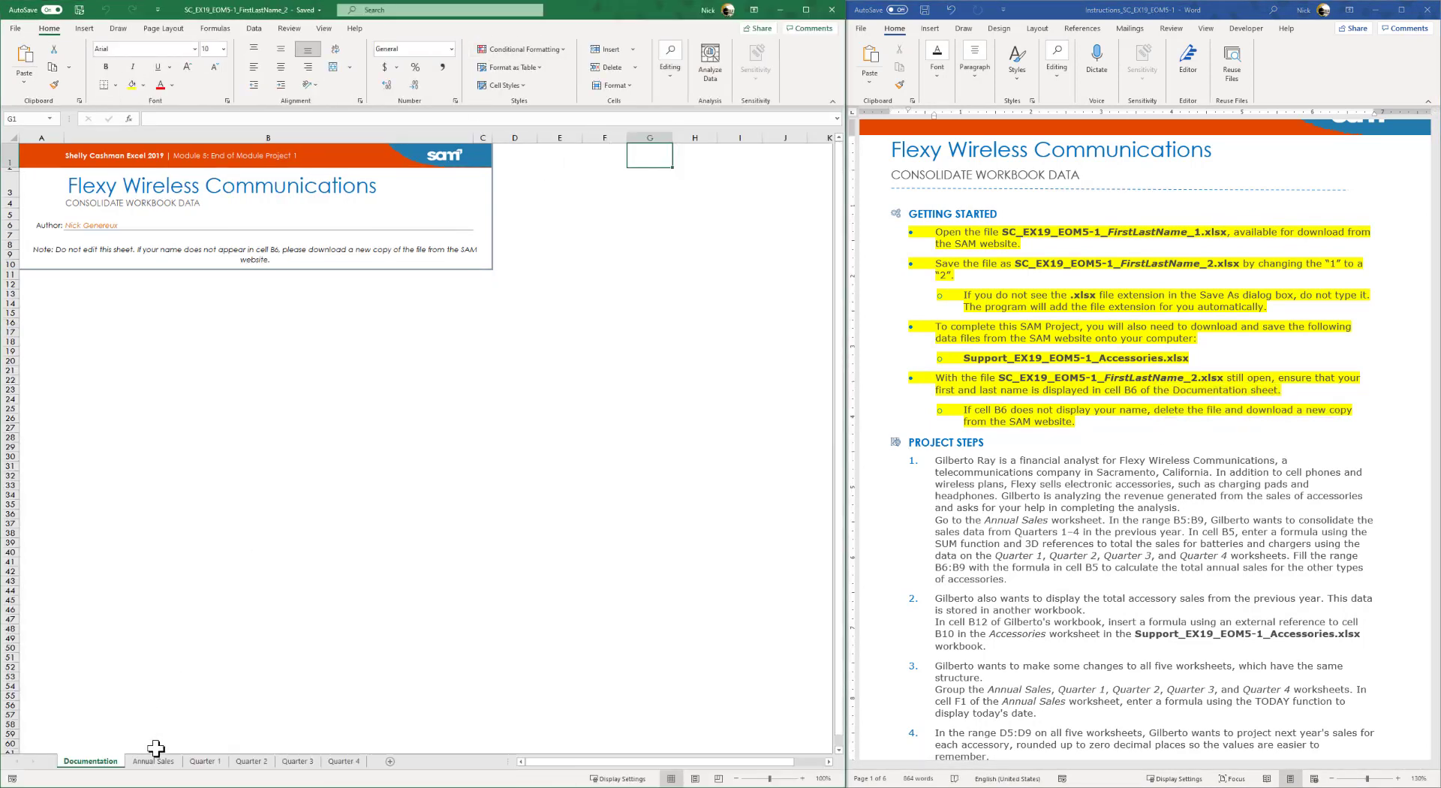
- On Annual Sales, begin a =SUM formula in B5 referencing the Quarter 1 and Quarter 2 sheets
left_click(154, 761)
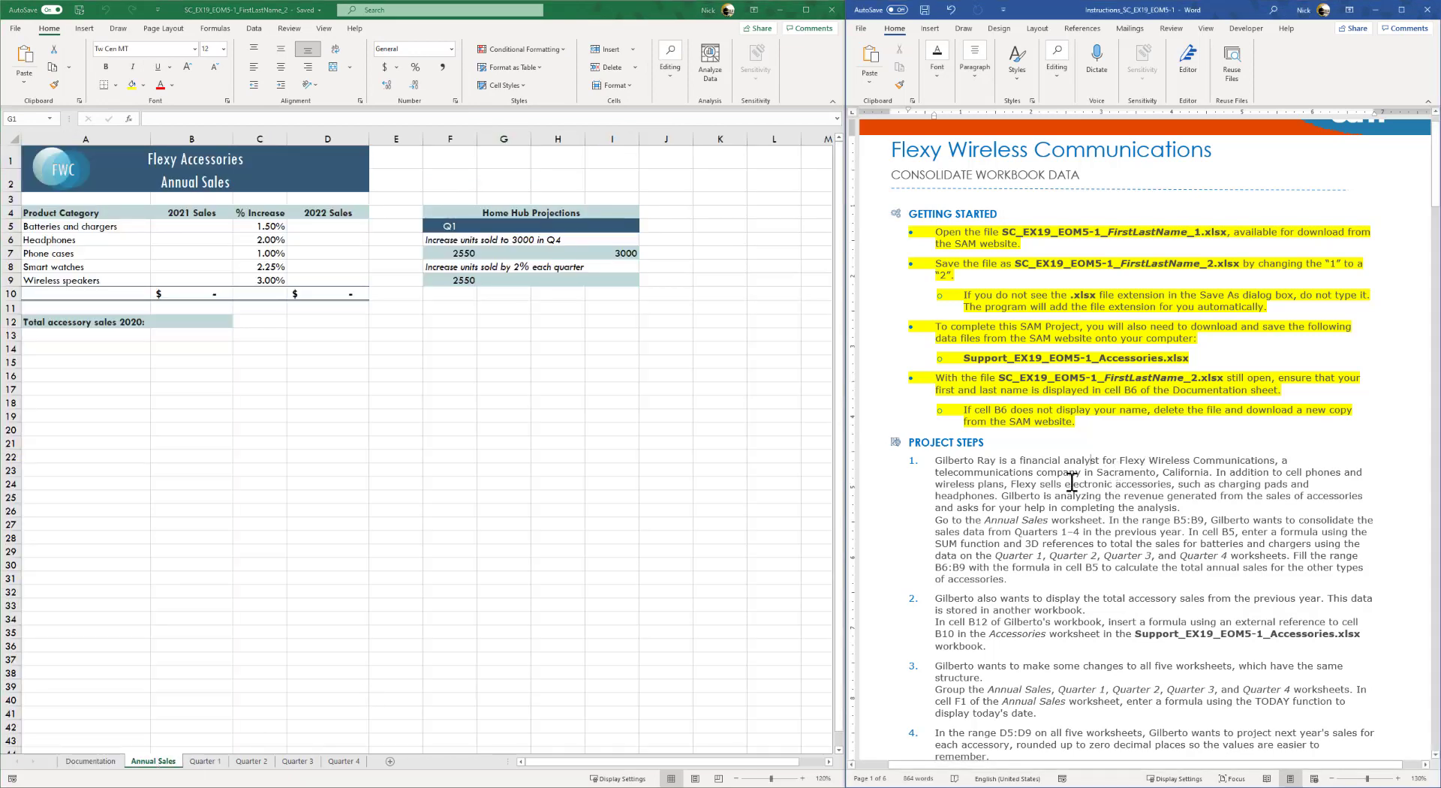
left_click_drag(929, 522, 1193, 533)
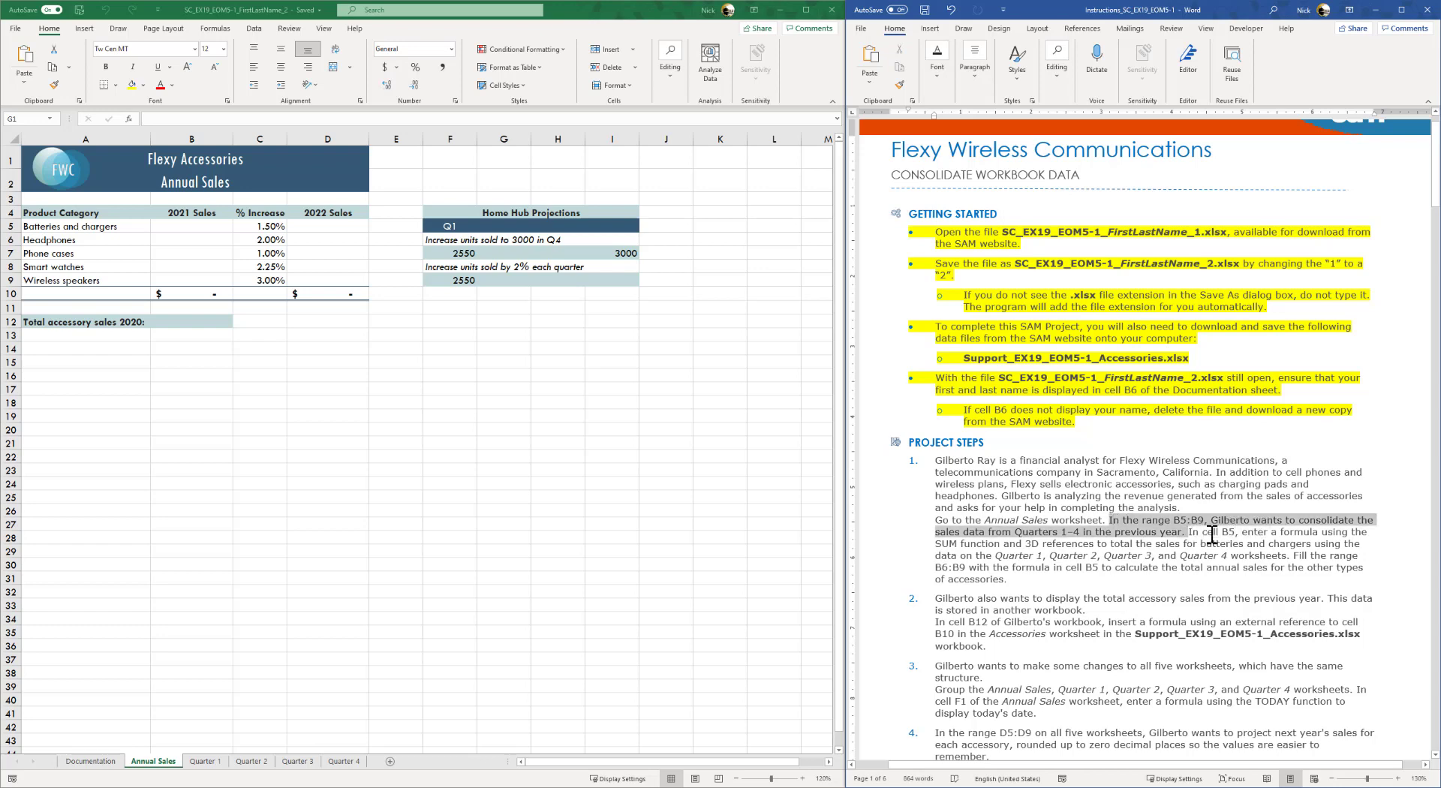
left_click_drag(1212, 534, 1235, 532)
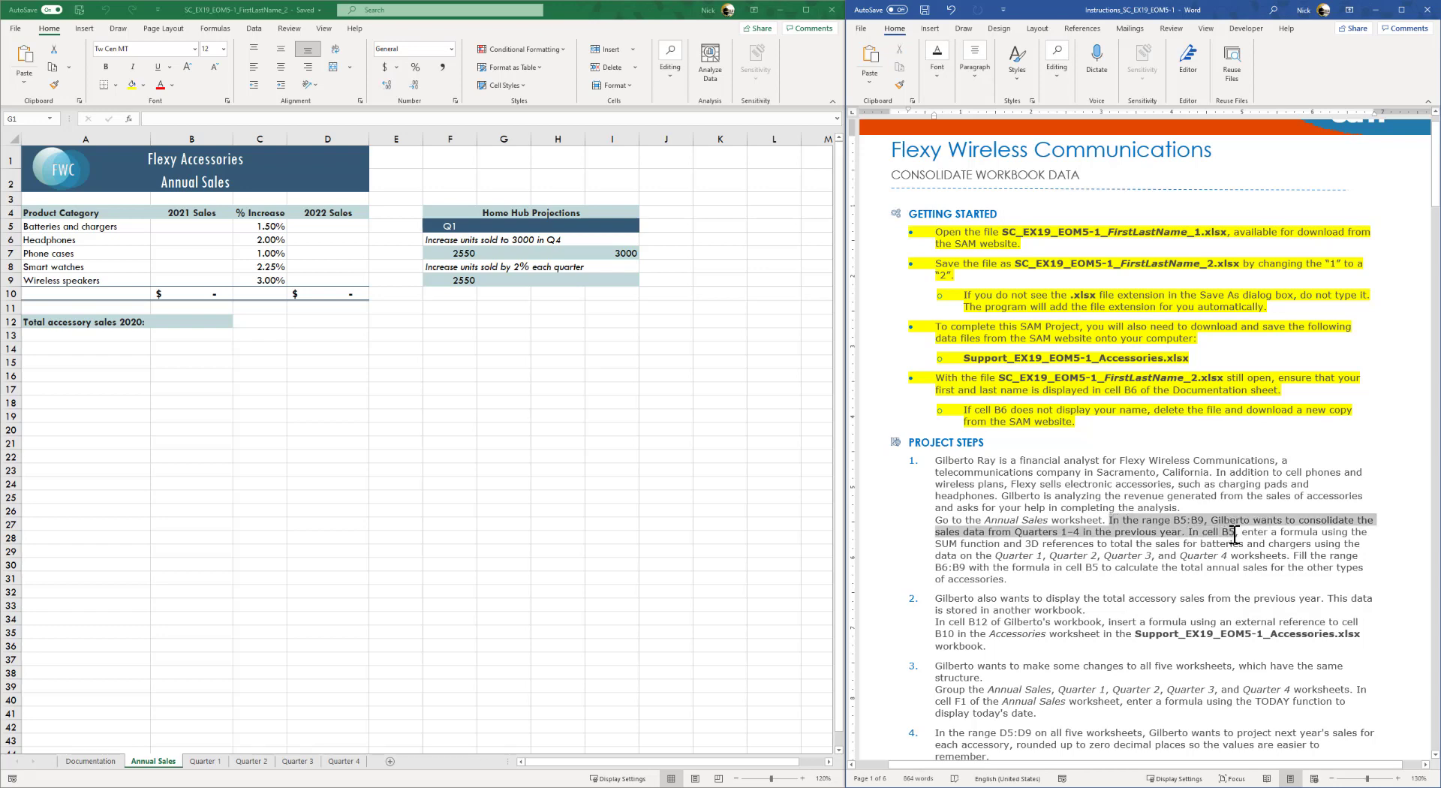
left_click(189, 228)
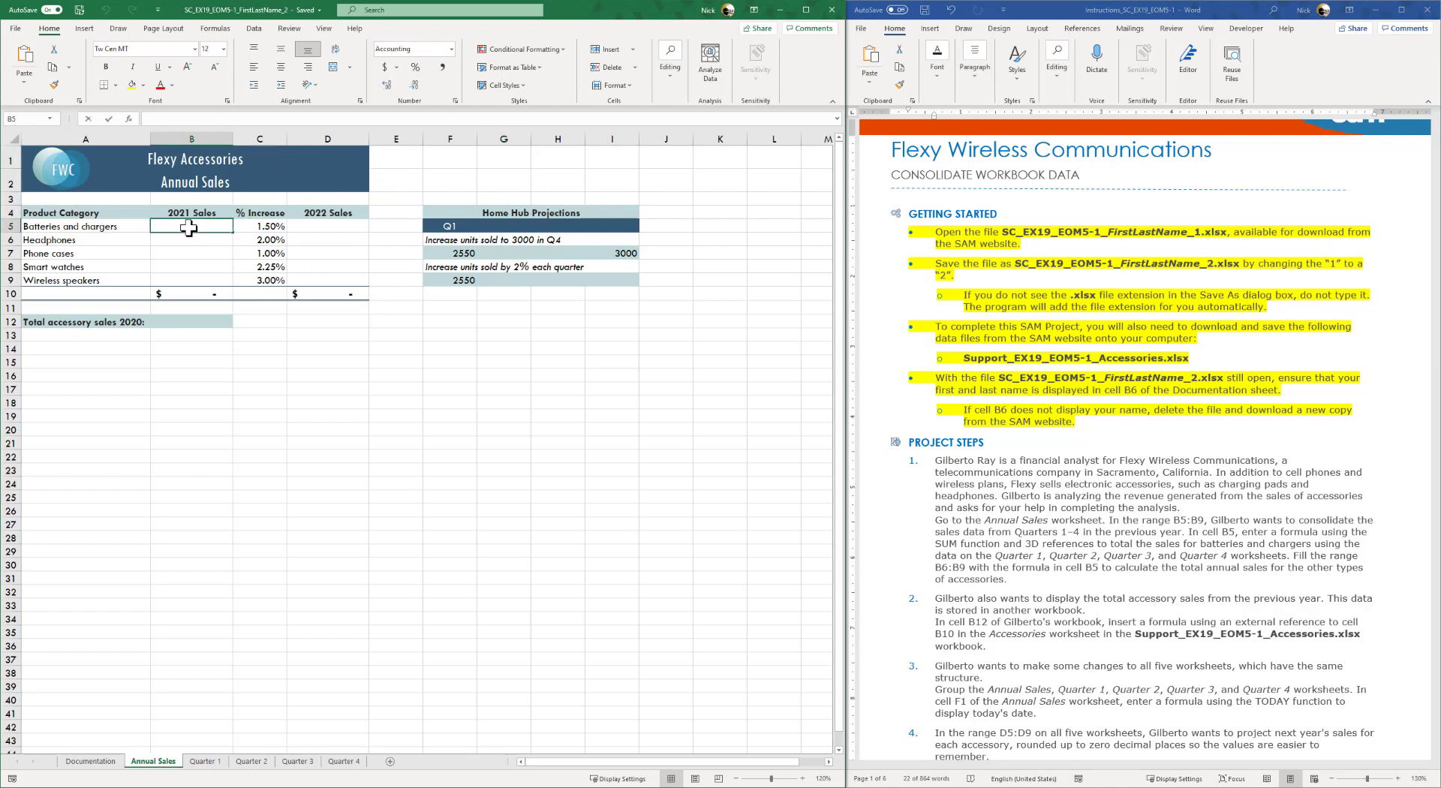
type("=sum(")
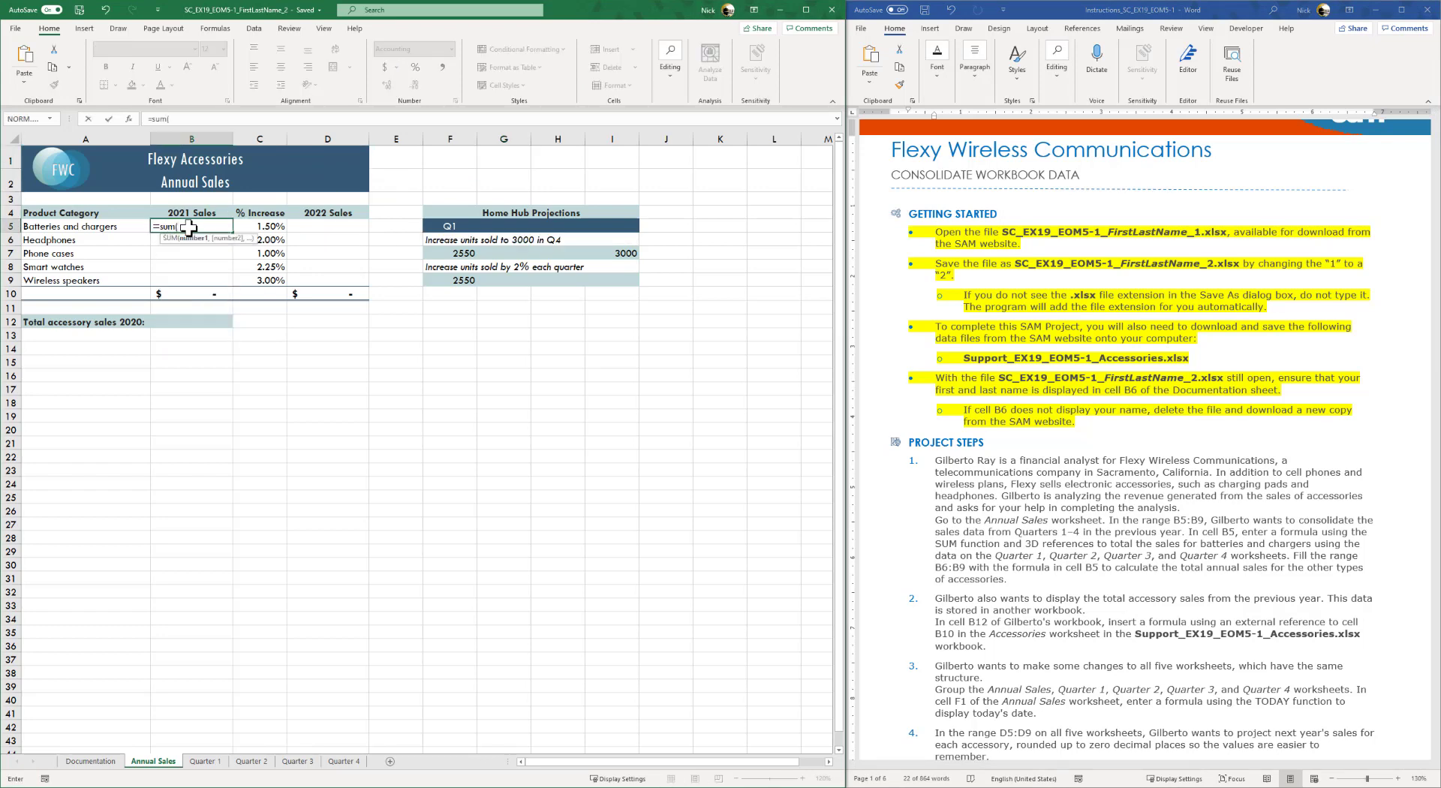
left_click(204, 761)
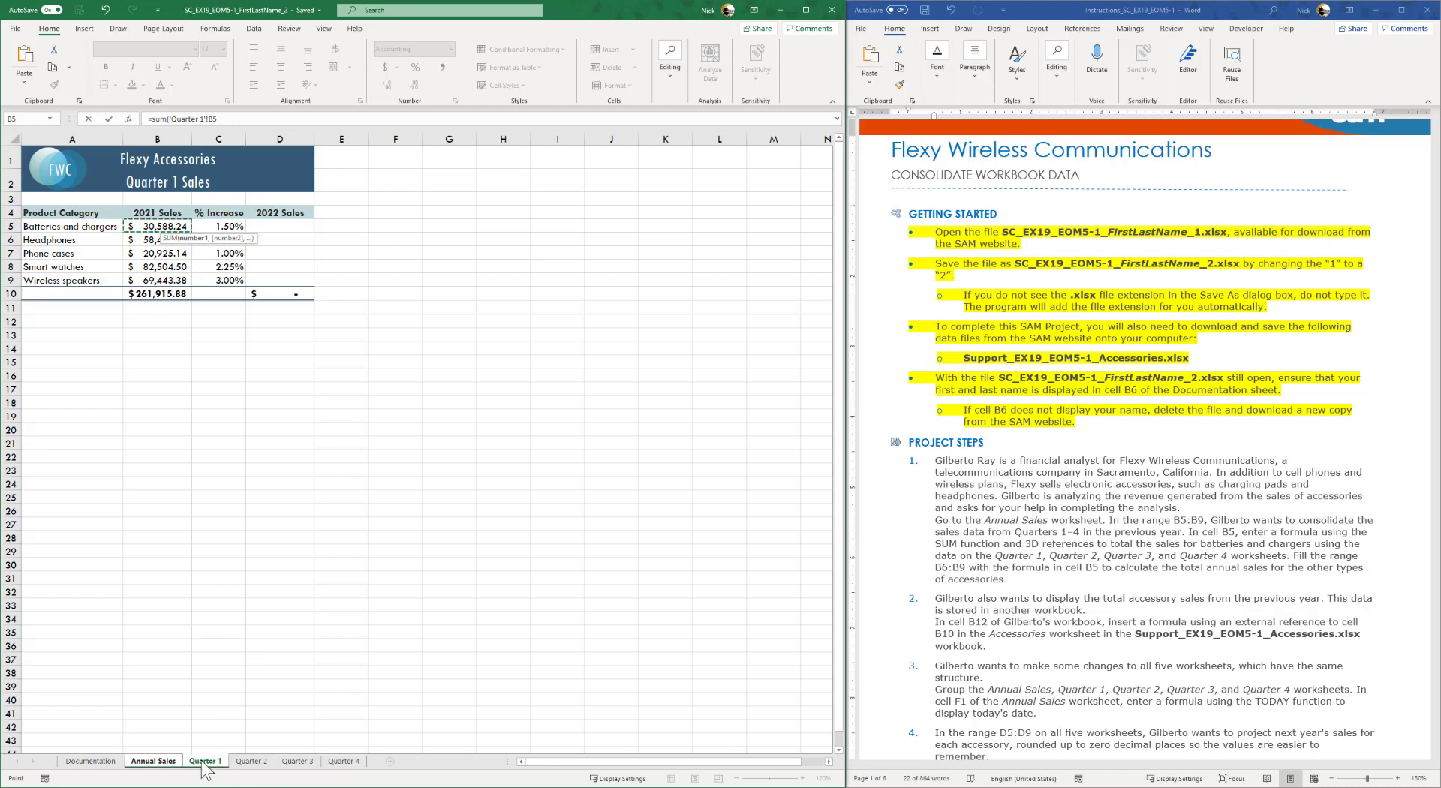
left_click(259, 763, "shift")
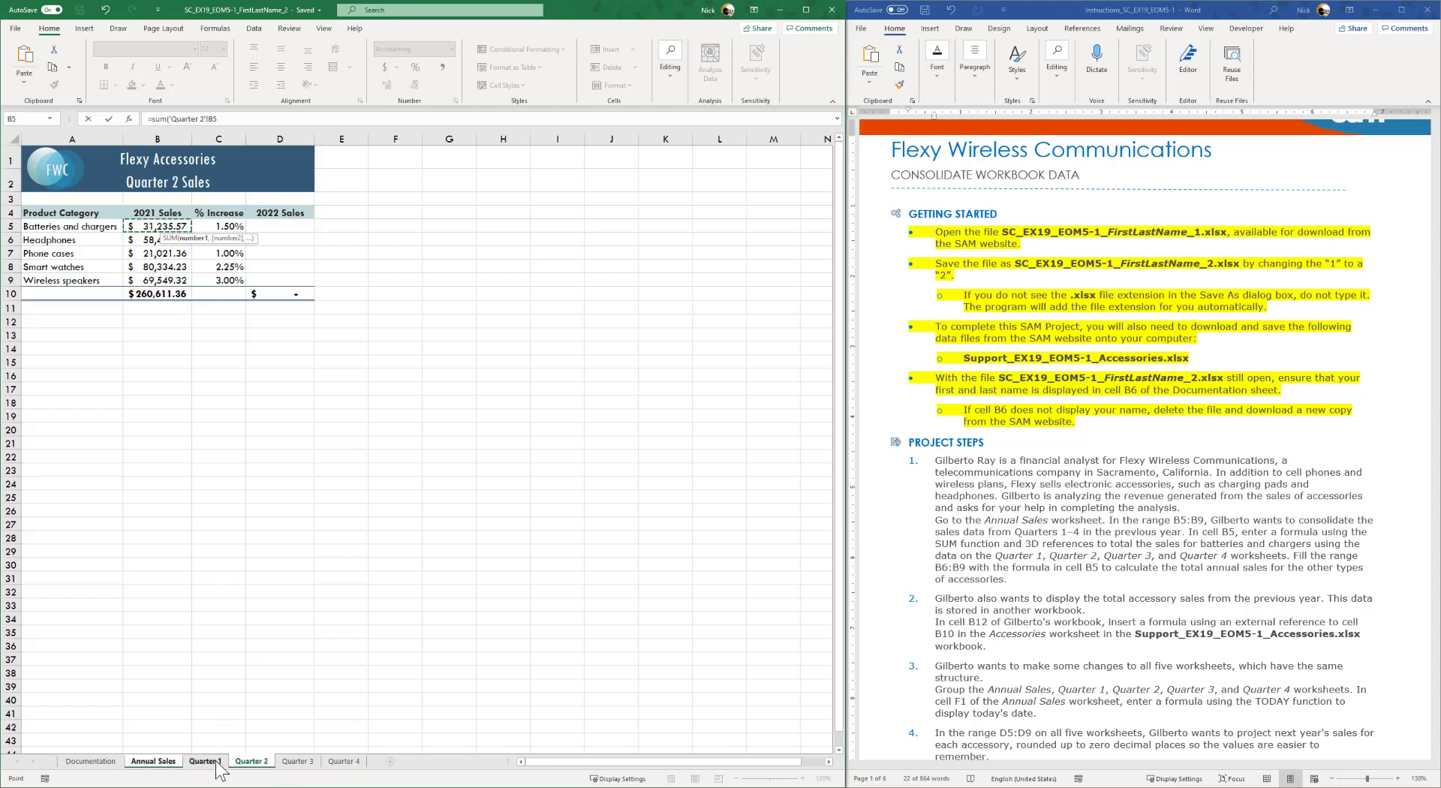
- Enter =SUM('Quarter 1:Quarter 4'!B5) in B5 and fill it down through B9
key("Escape")
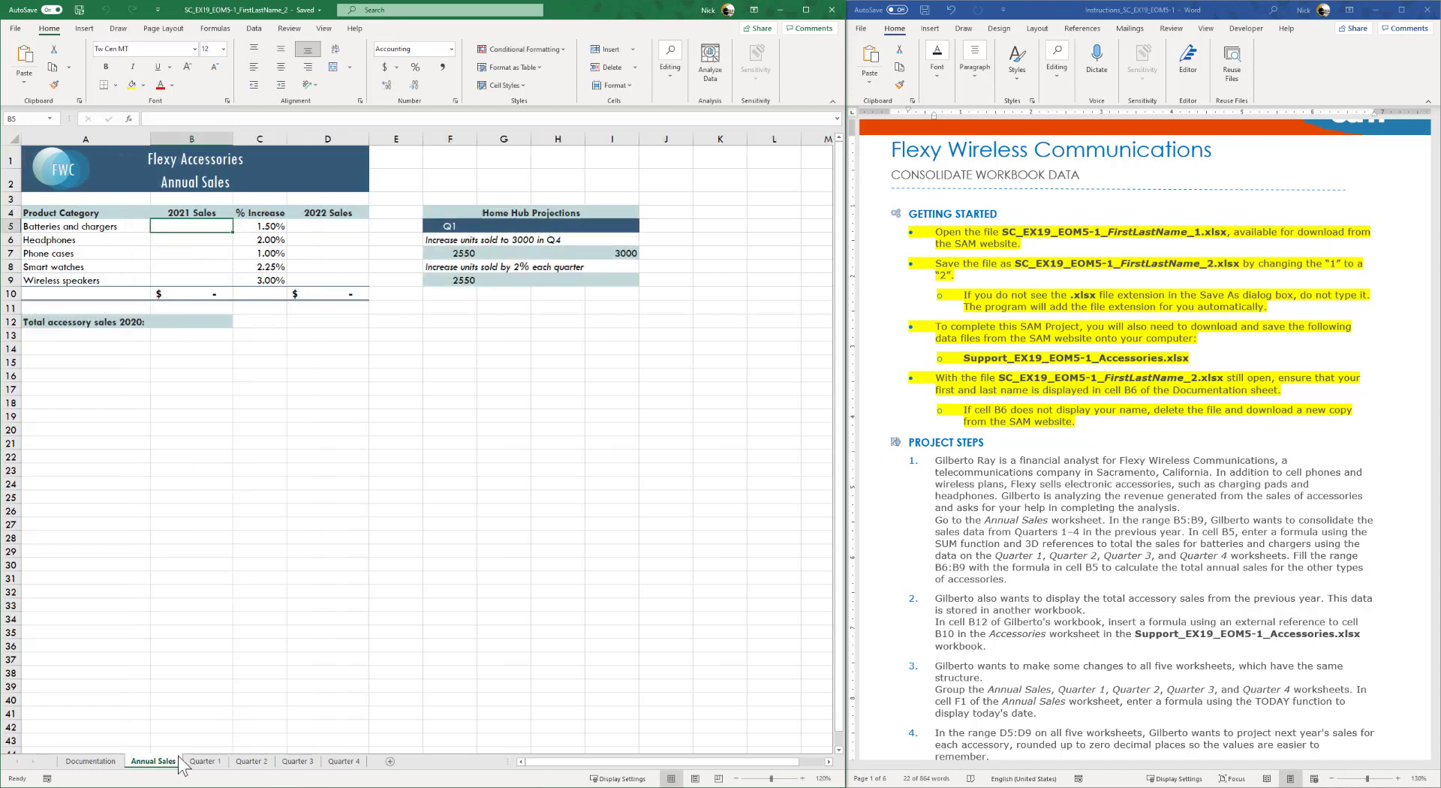
type("=")
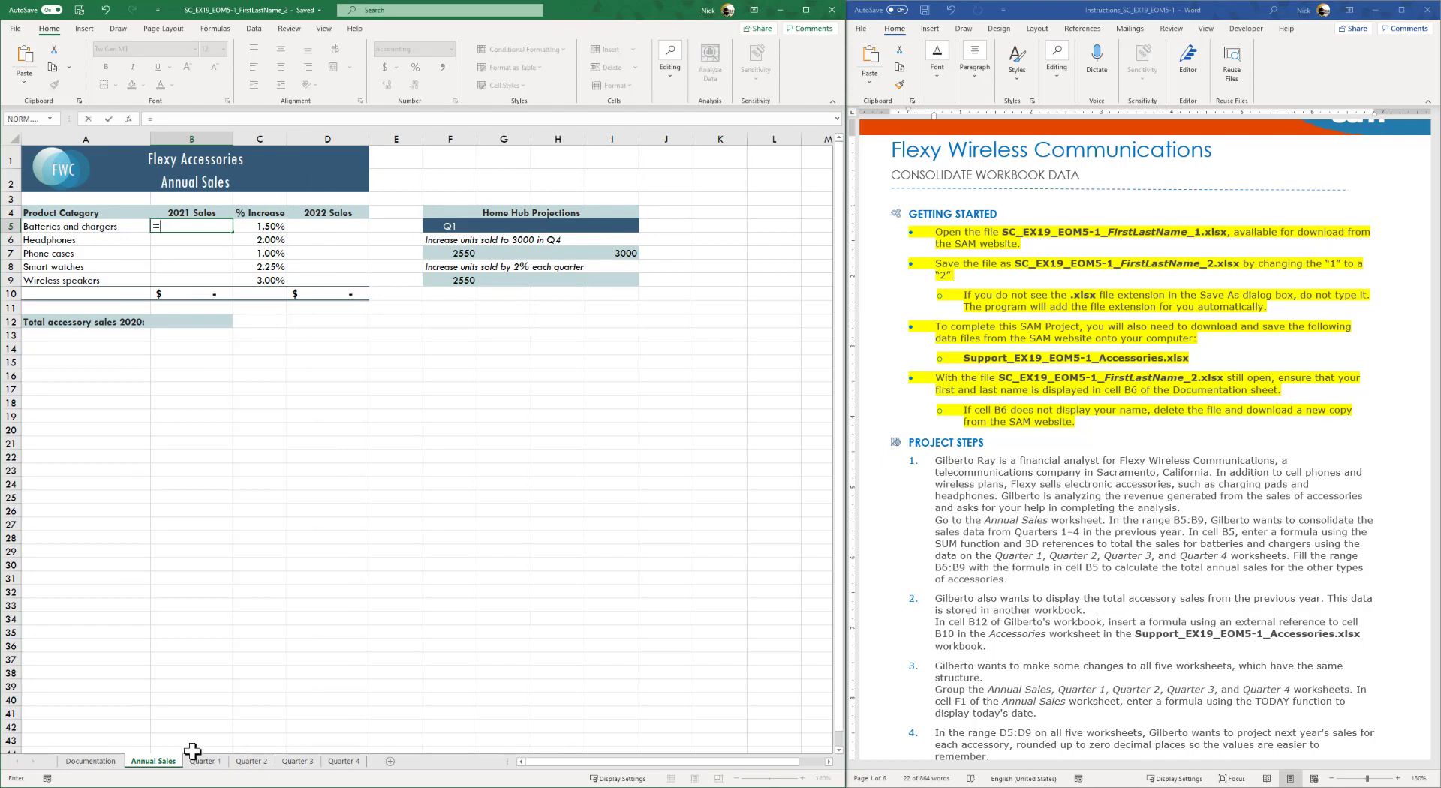
type("sum(")
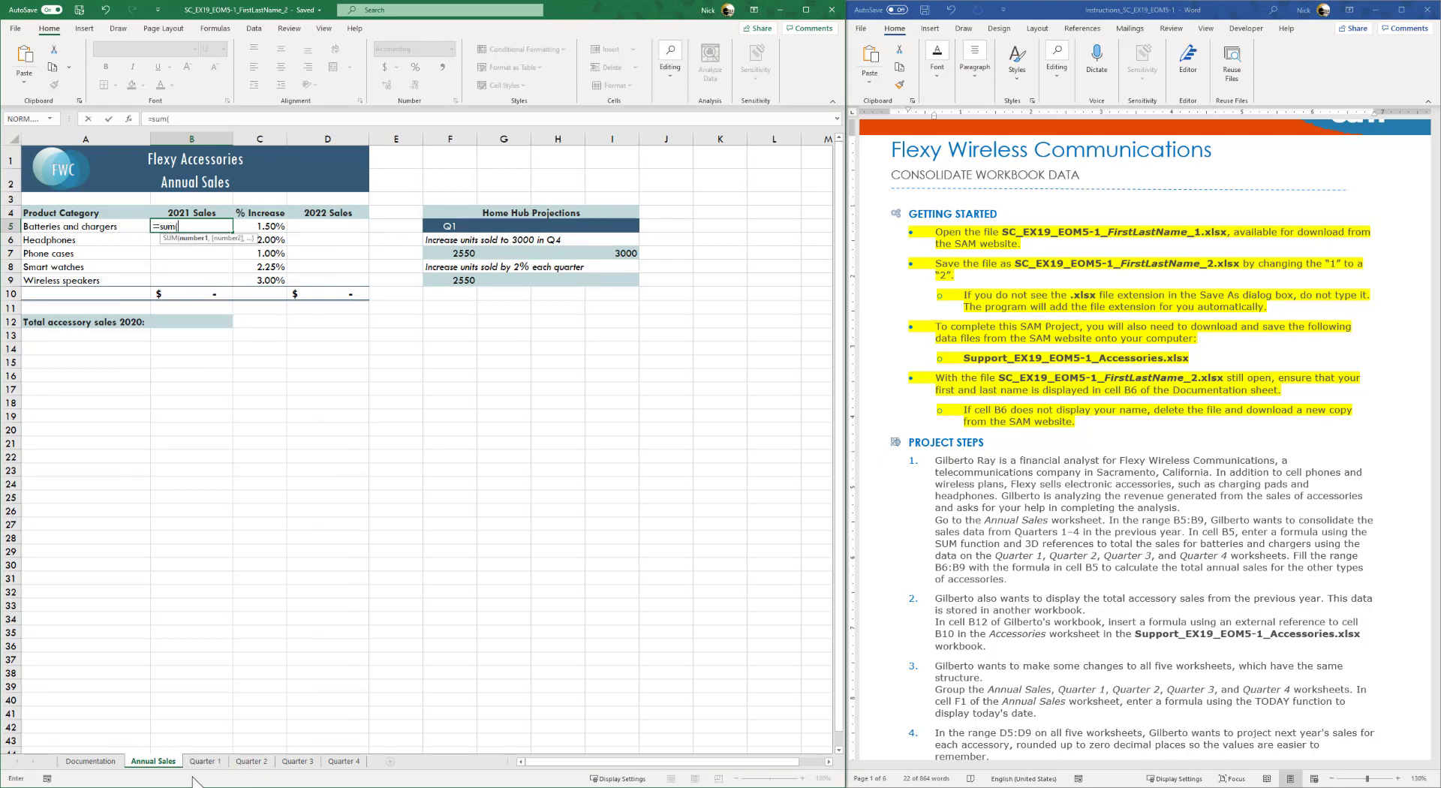
left_click(203, 761)
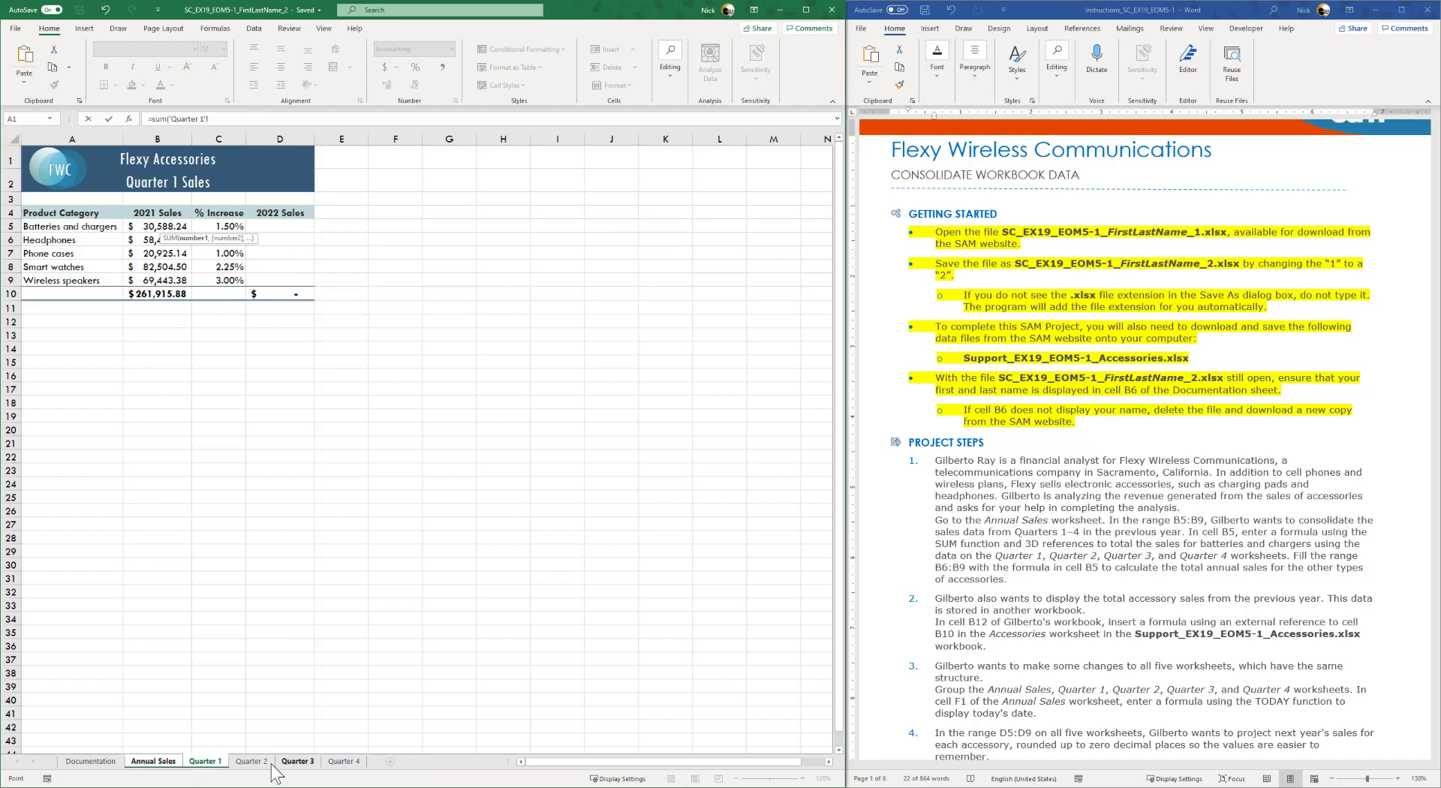
left_click(339, 762, "shift")
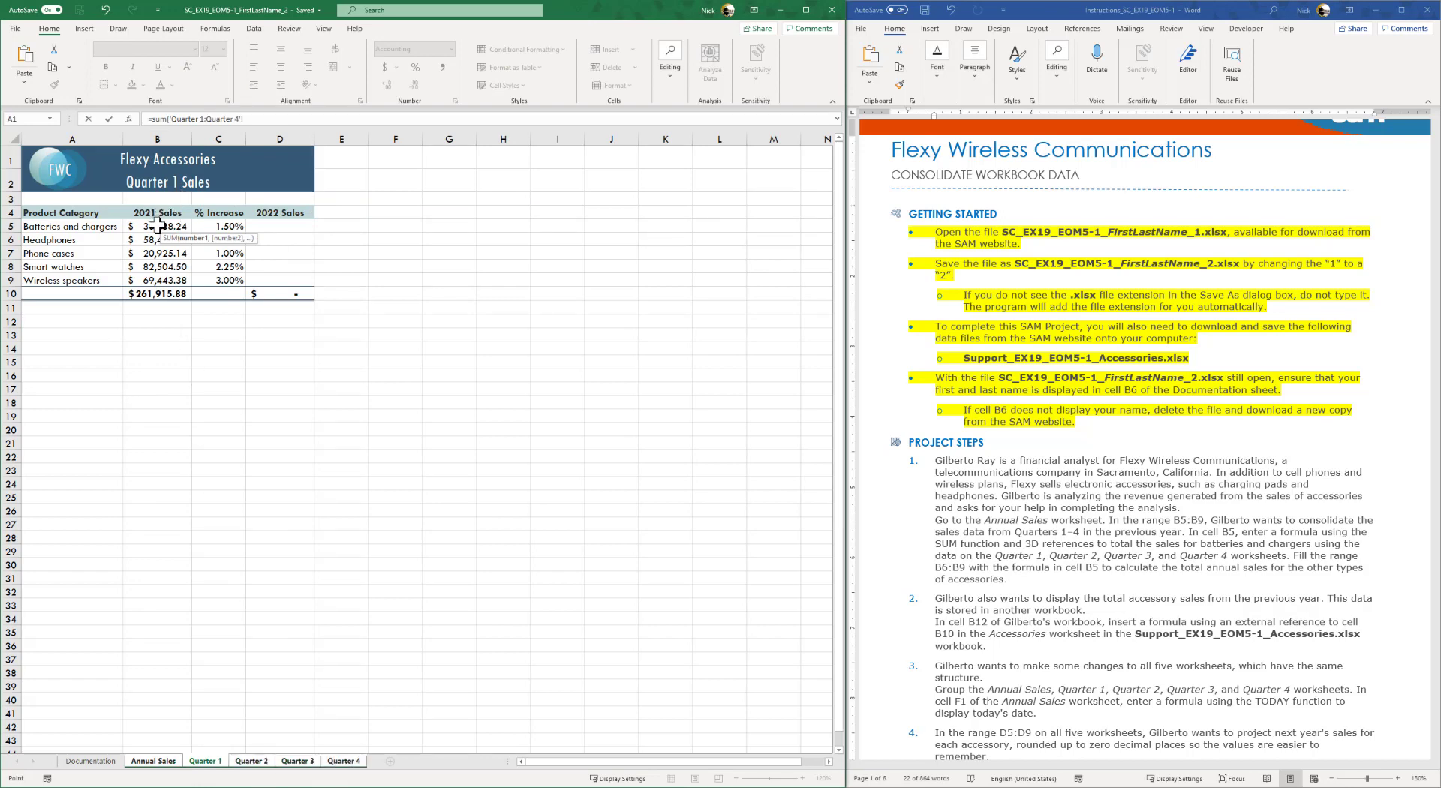
left_click(248, 118)
type("B")
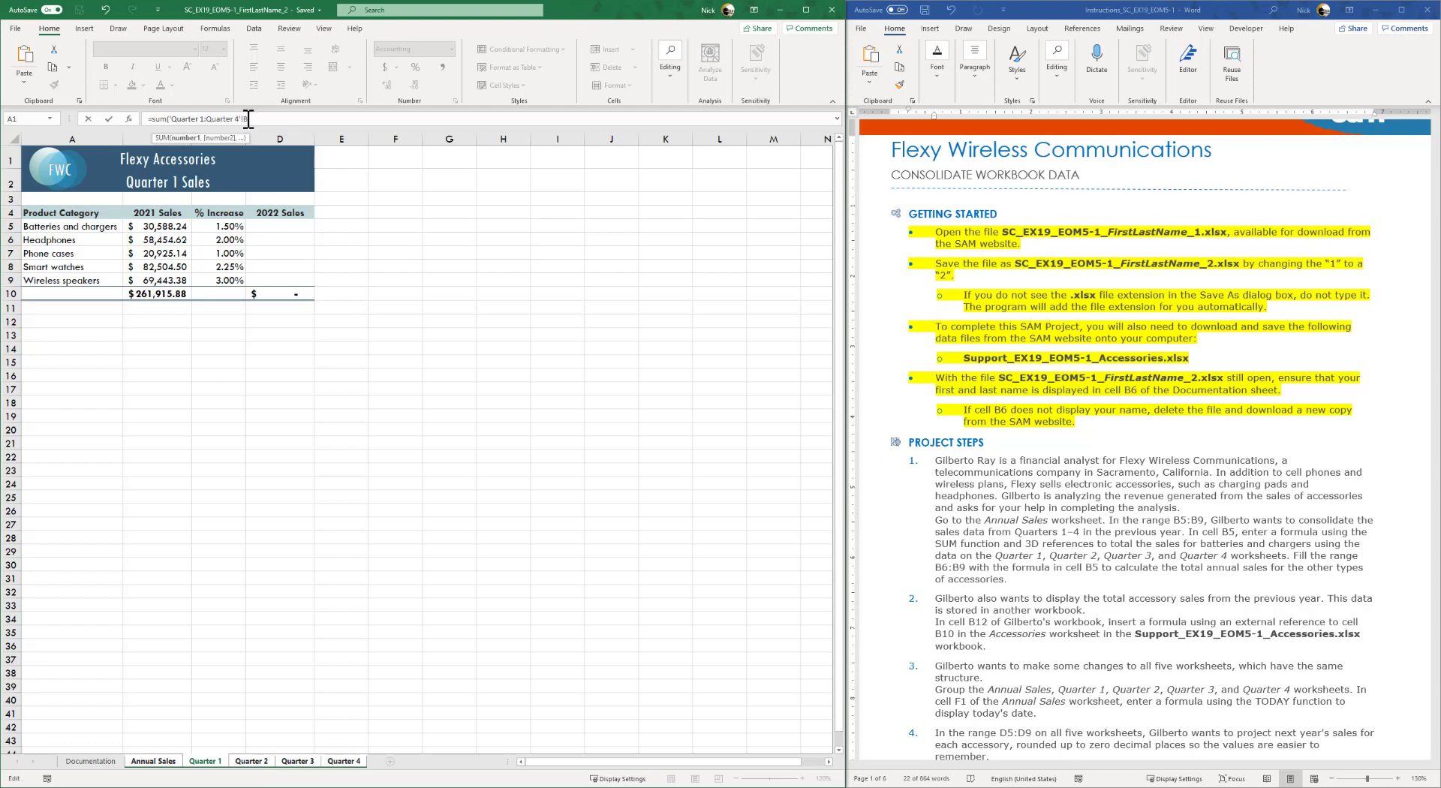
type("5)")
key("Return")
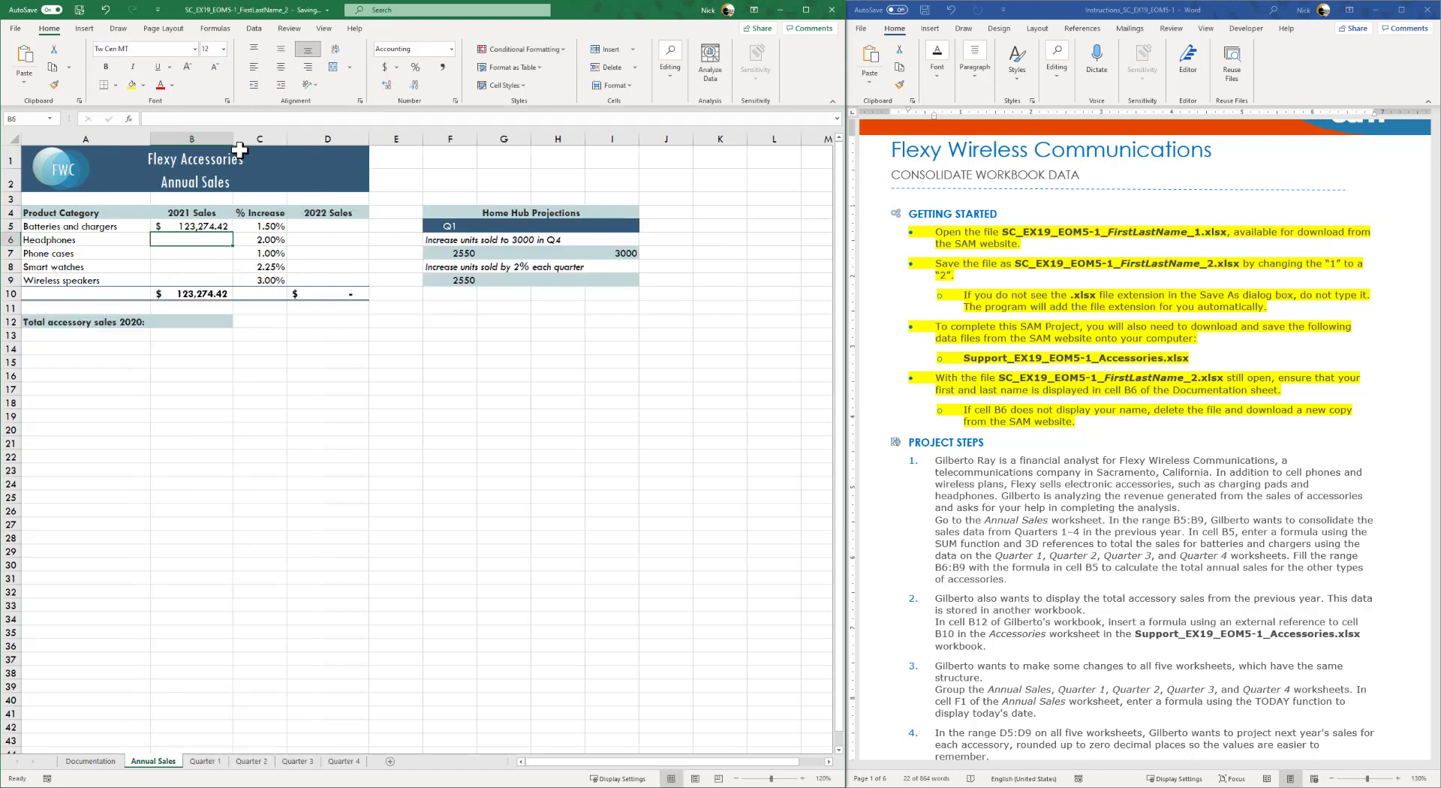
left_click(213, 227)
left_click_drag(231, 232, 216, 283)
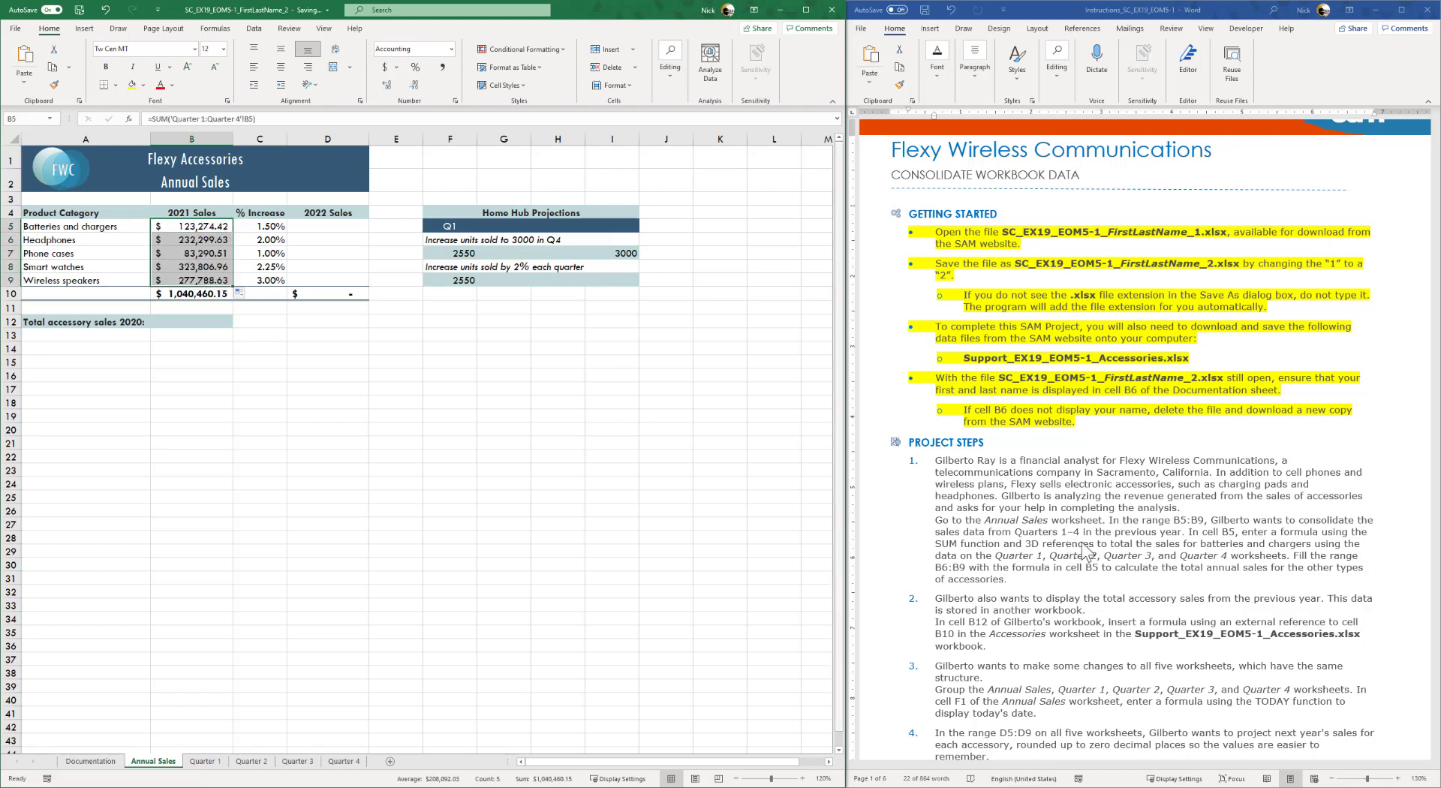
- Highlight the completed step 1 instructions yellow in Word
left_click_drag(1109, 519, 1234, 531)
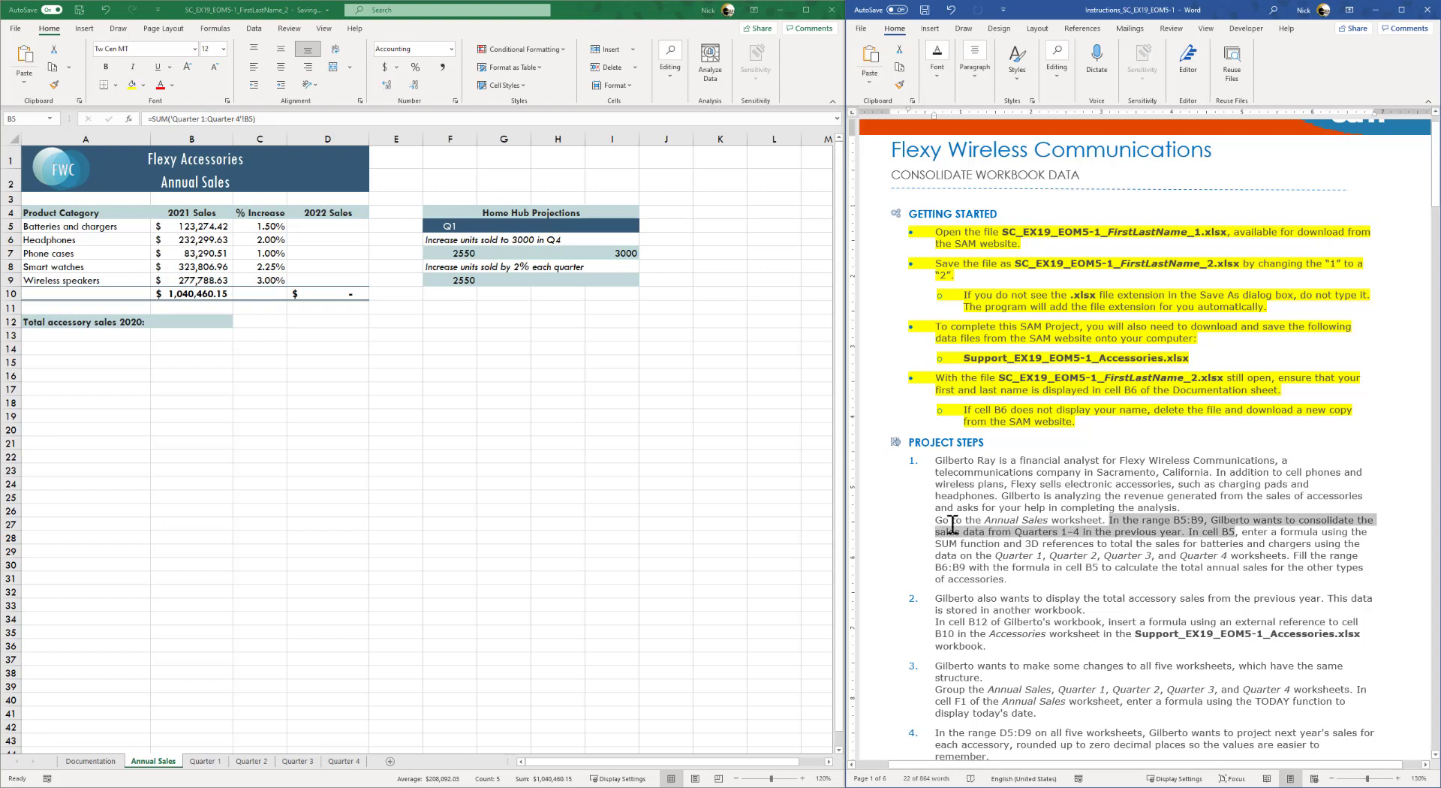
left_click_drag(951, 524, 1014, 578)
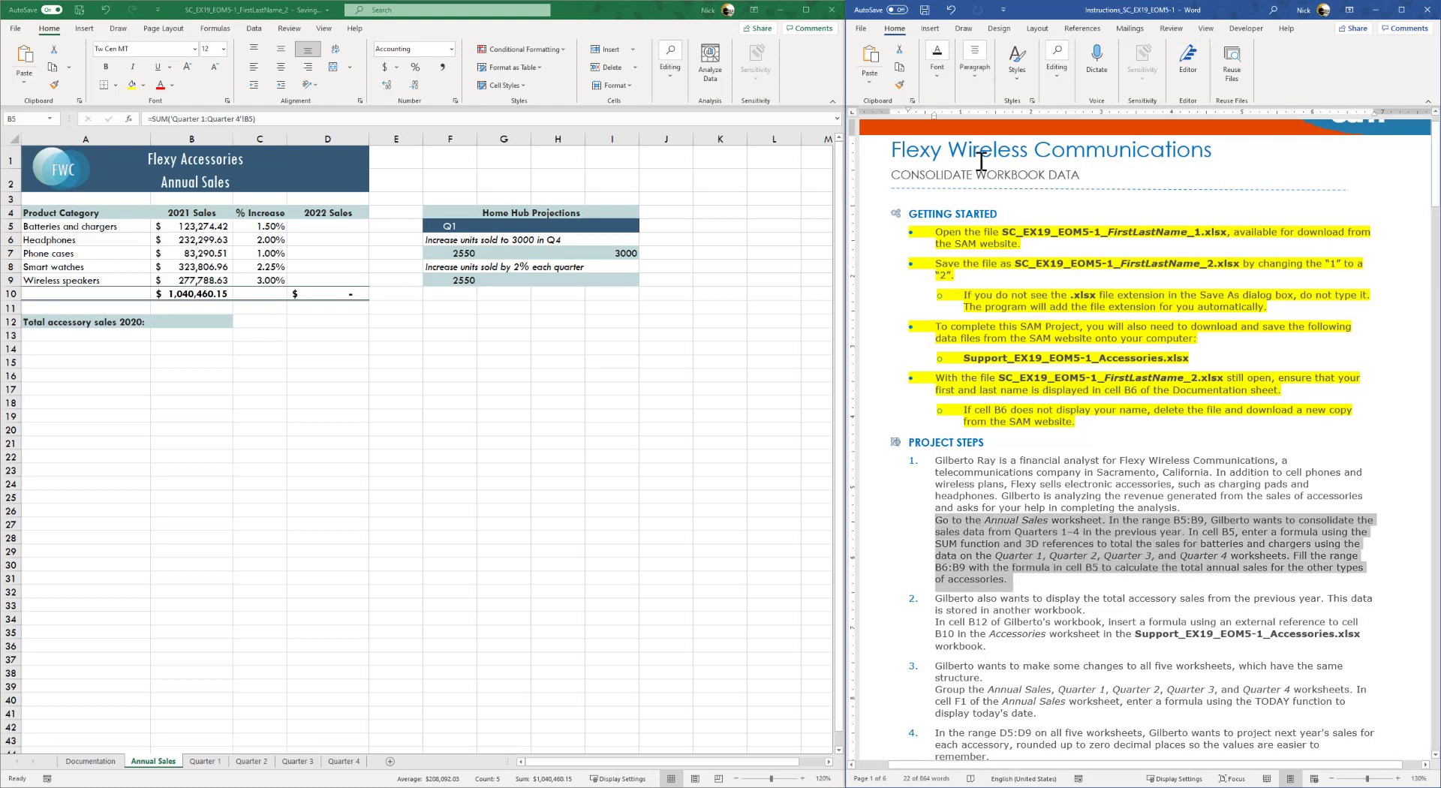
left_click(938, 84)
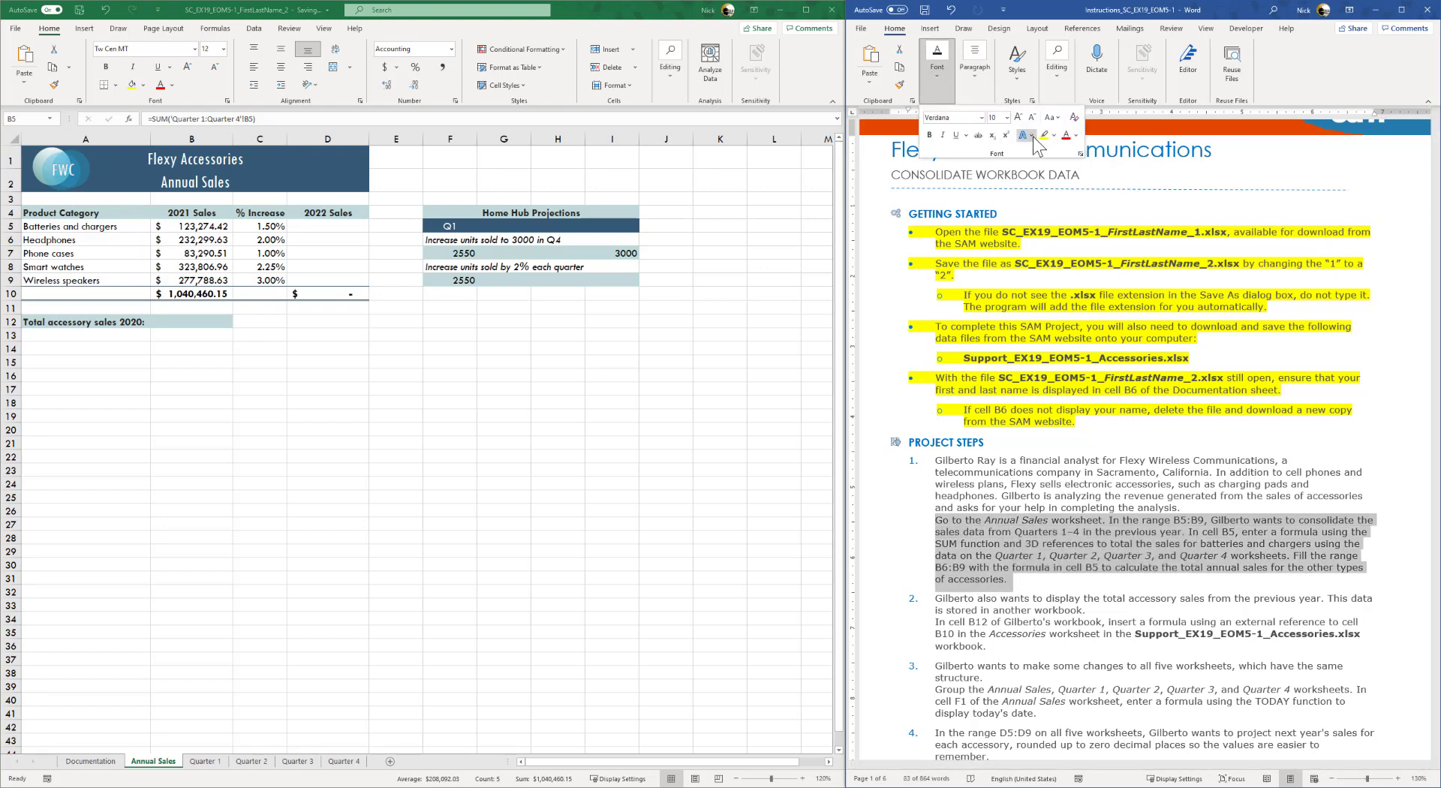
left_click(1044, 135)
scroll(1078, 415, "down", 1)
scroll(1078, 416, "down", 3)
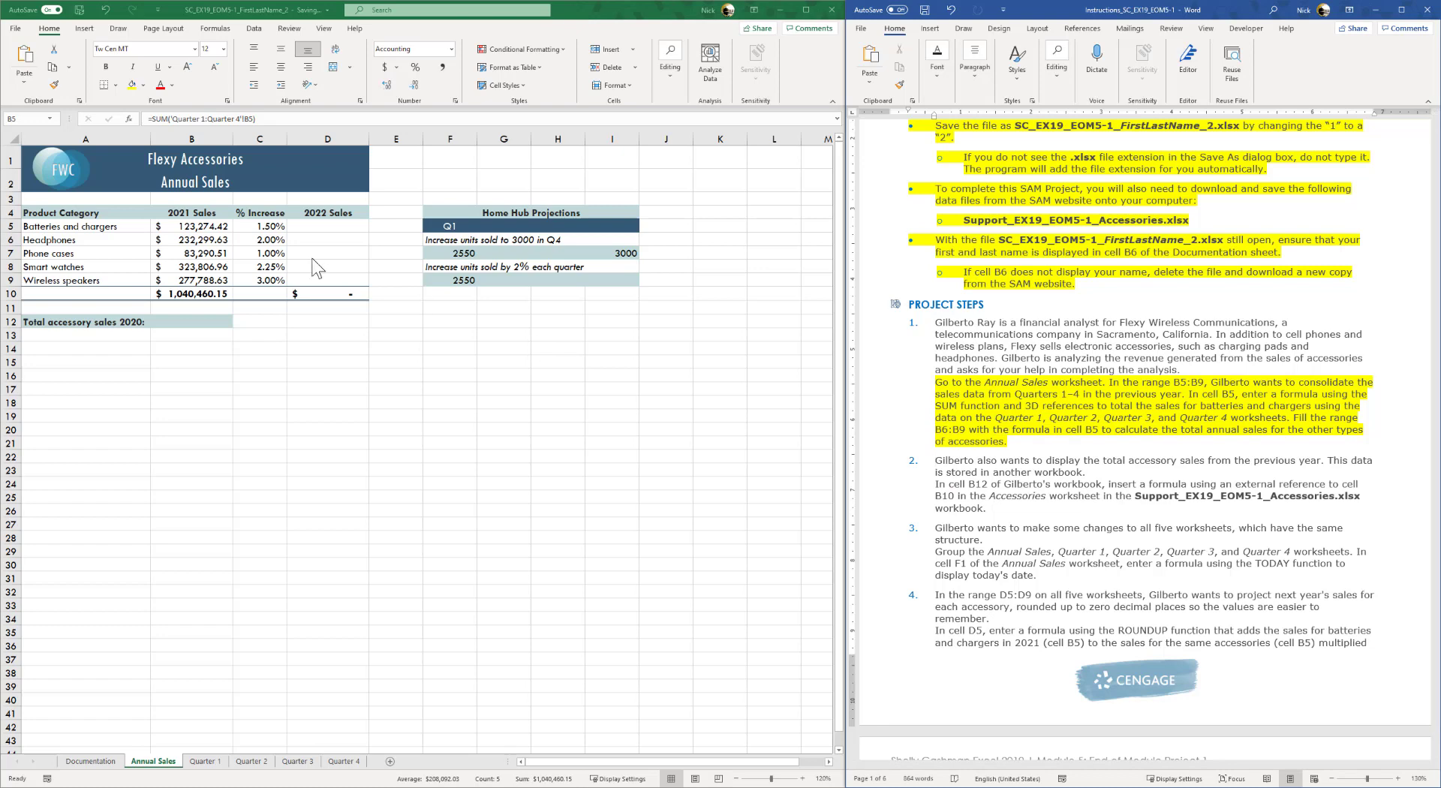
- Link B12 to B10 on the Support workbook's Accessories sheet, showing 983,893.73
left_click(193, 326)
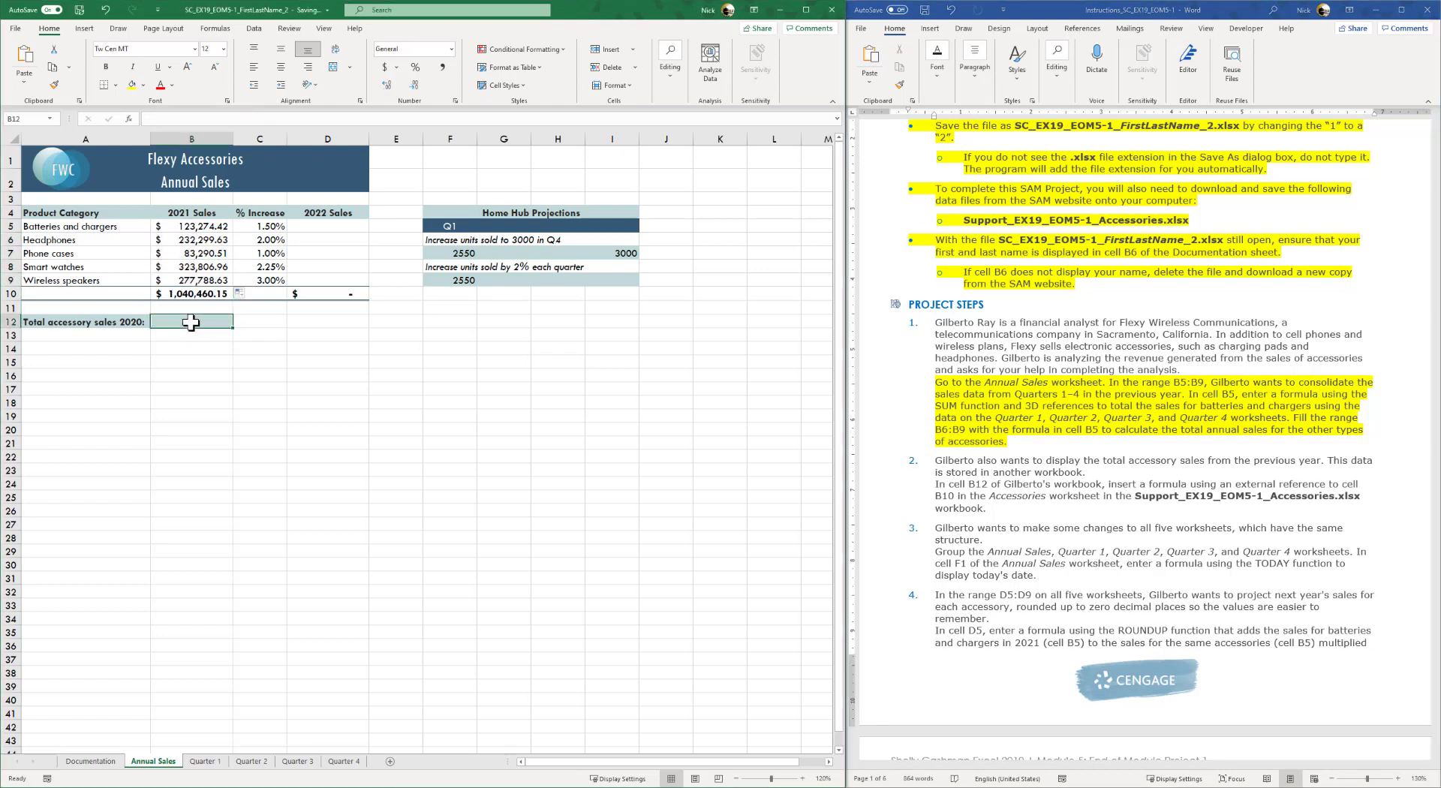
type("=")
left_click(323, 29)
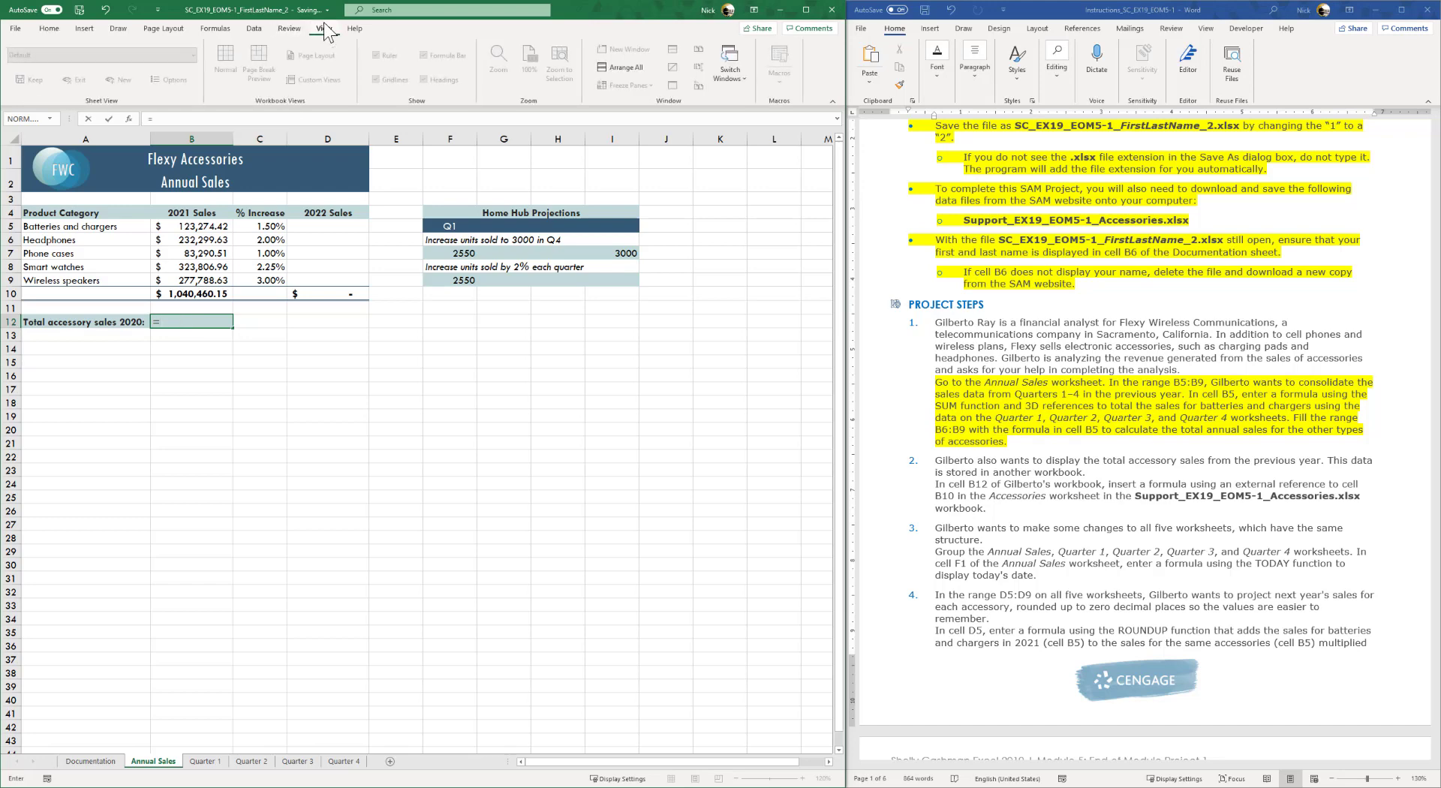
left_click(729, 68)
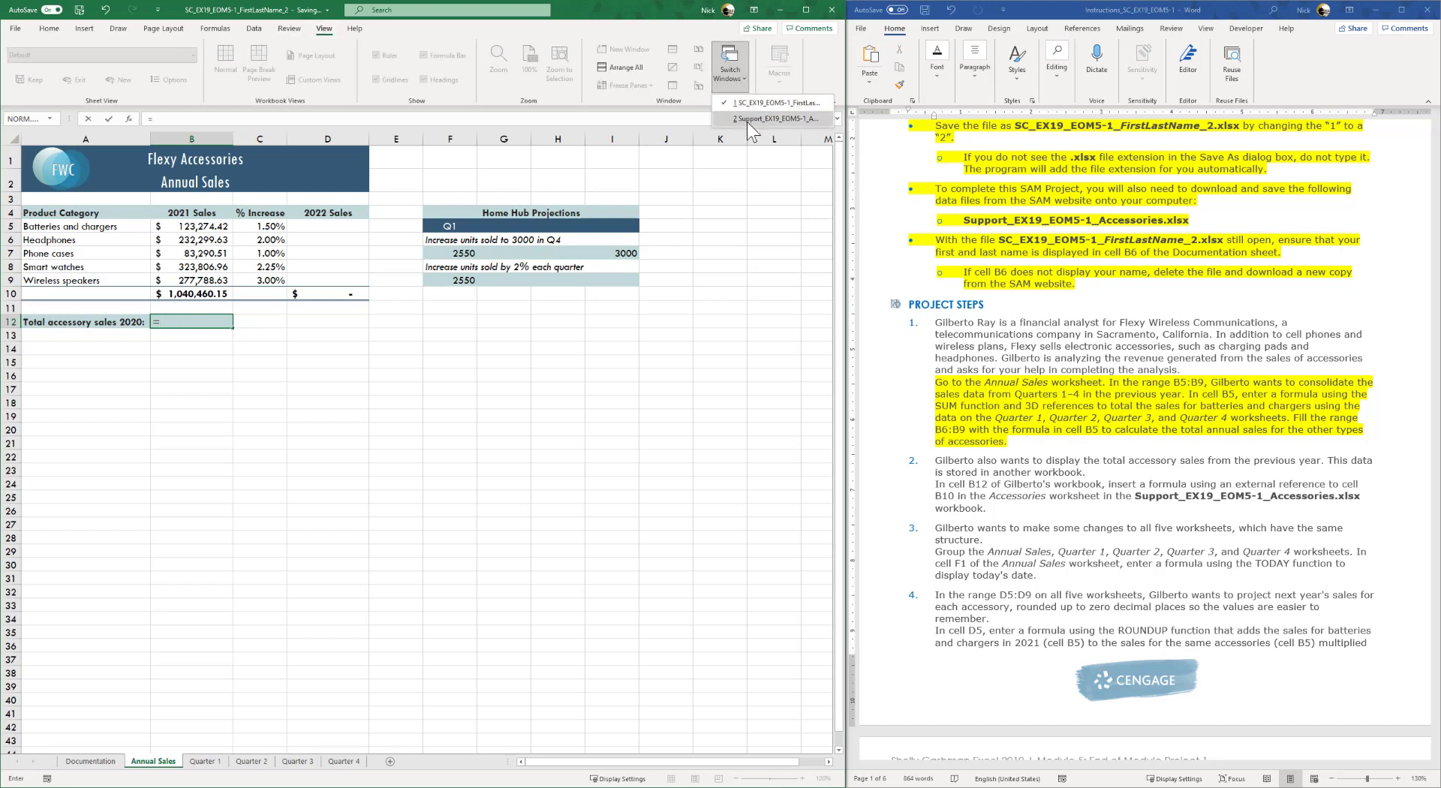
left_click(773, 118)
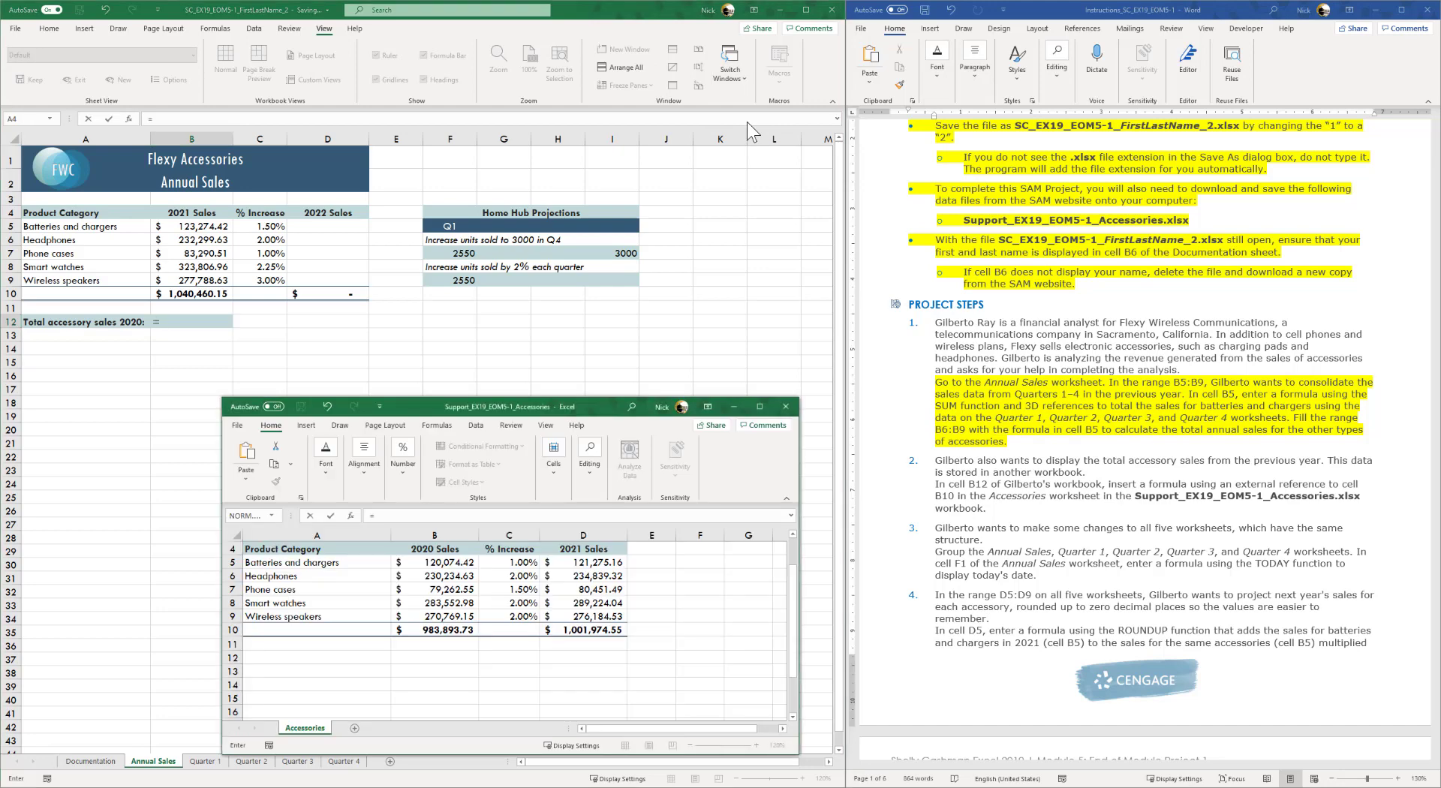
left_click(436, 630)
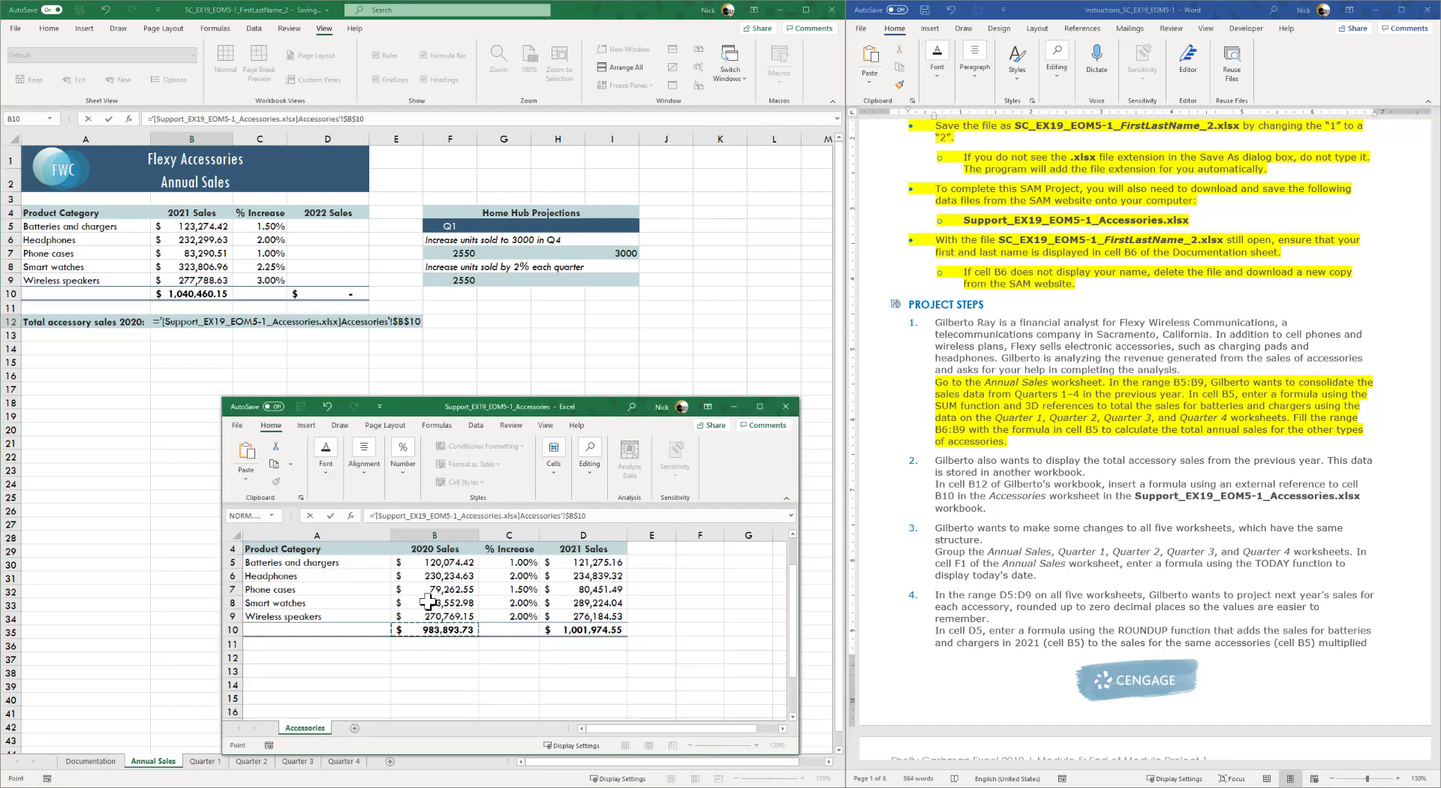
left_click(330, 516)
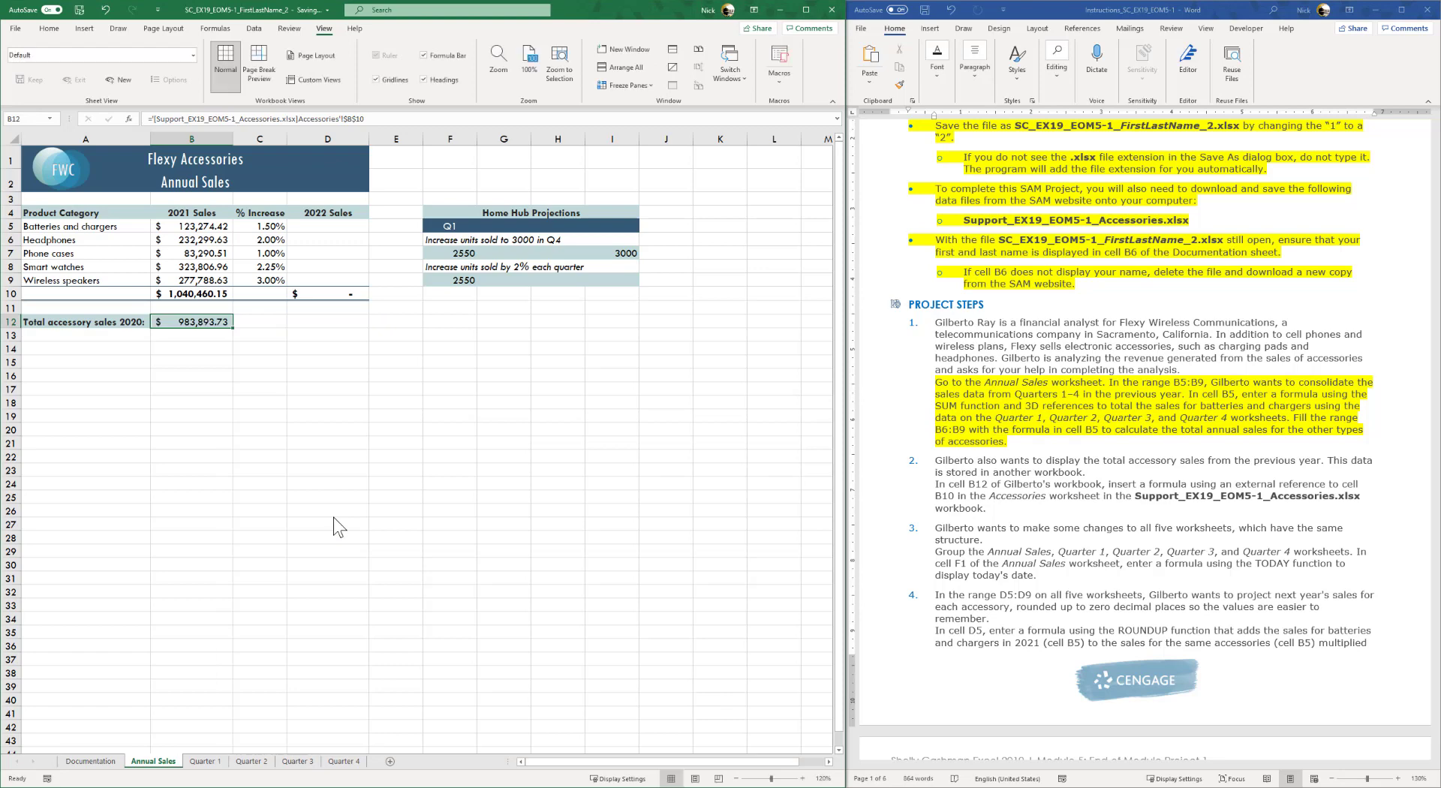
- Highlight step 2 yellow in Word and select the step 3 paragraph
left_click(979, 495)
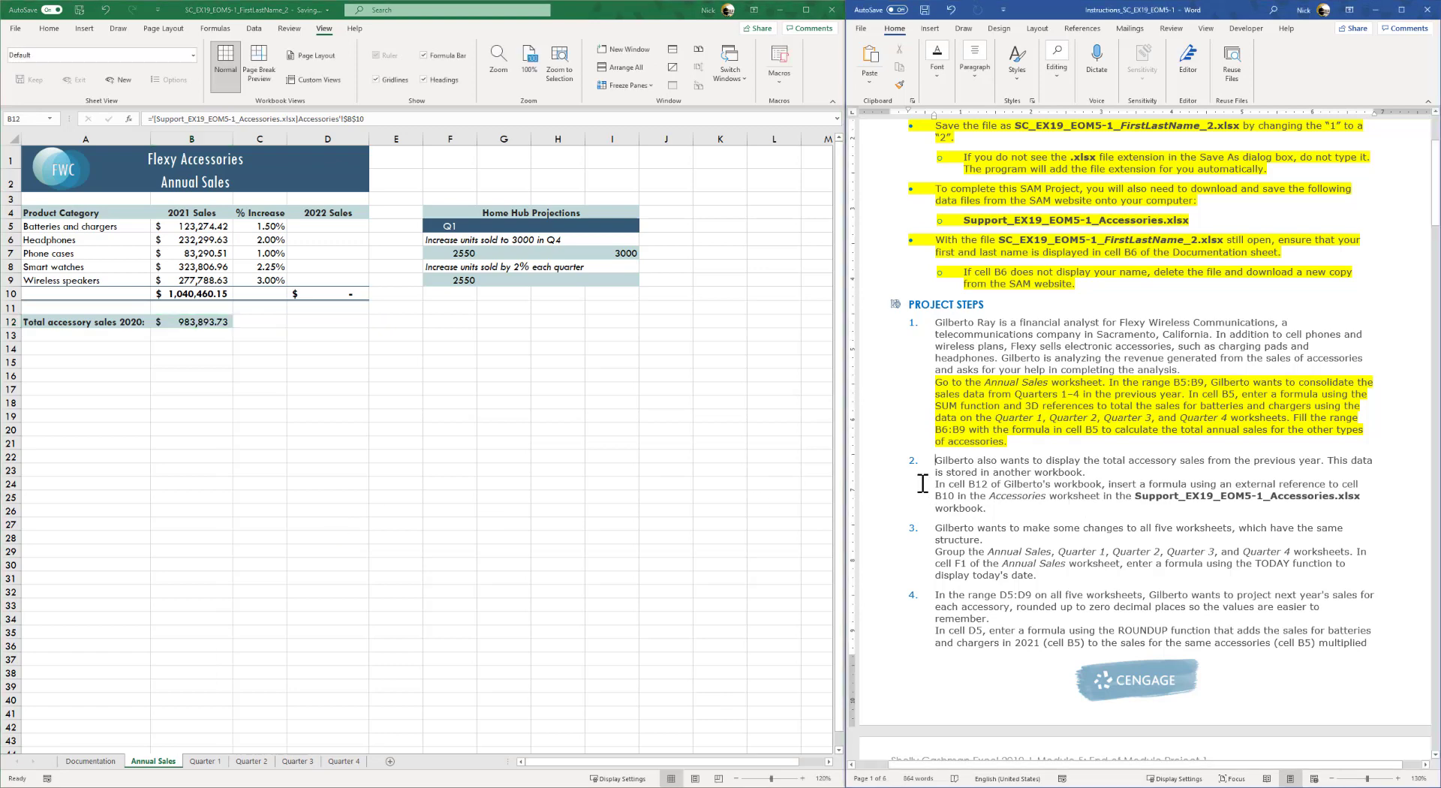
triple_click(978, 495)
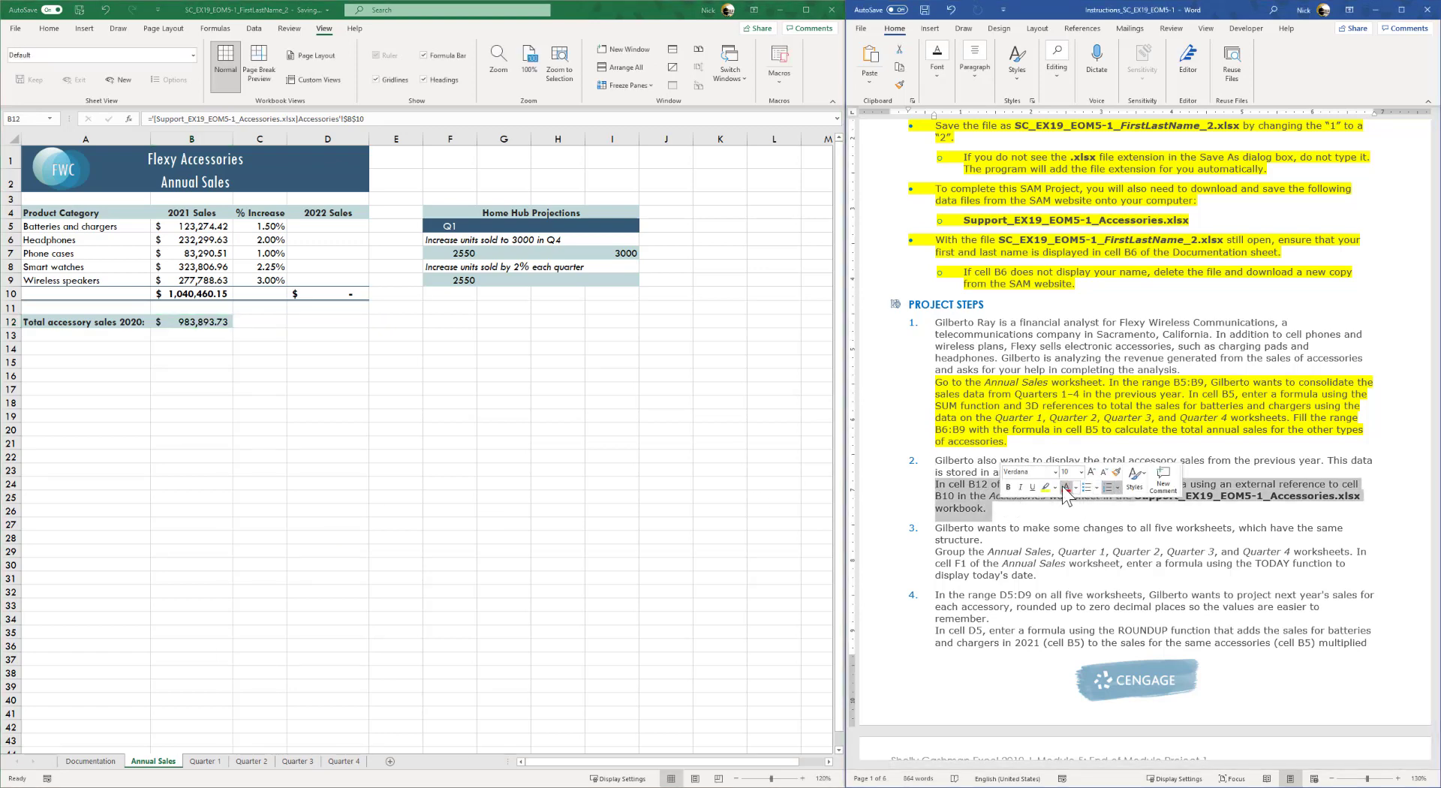
left_click(1046, 487)
left_click(1009, 552)
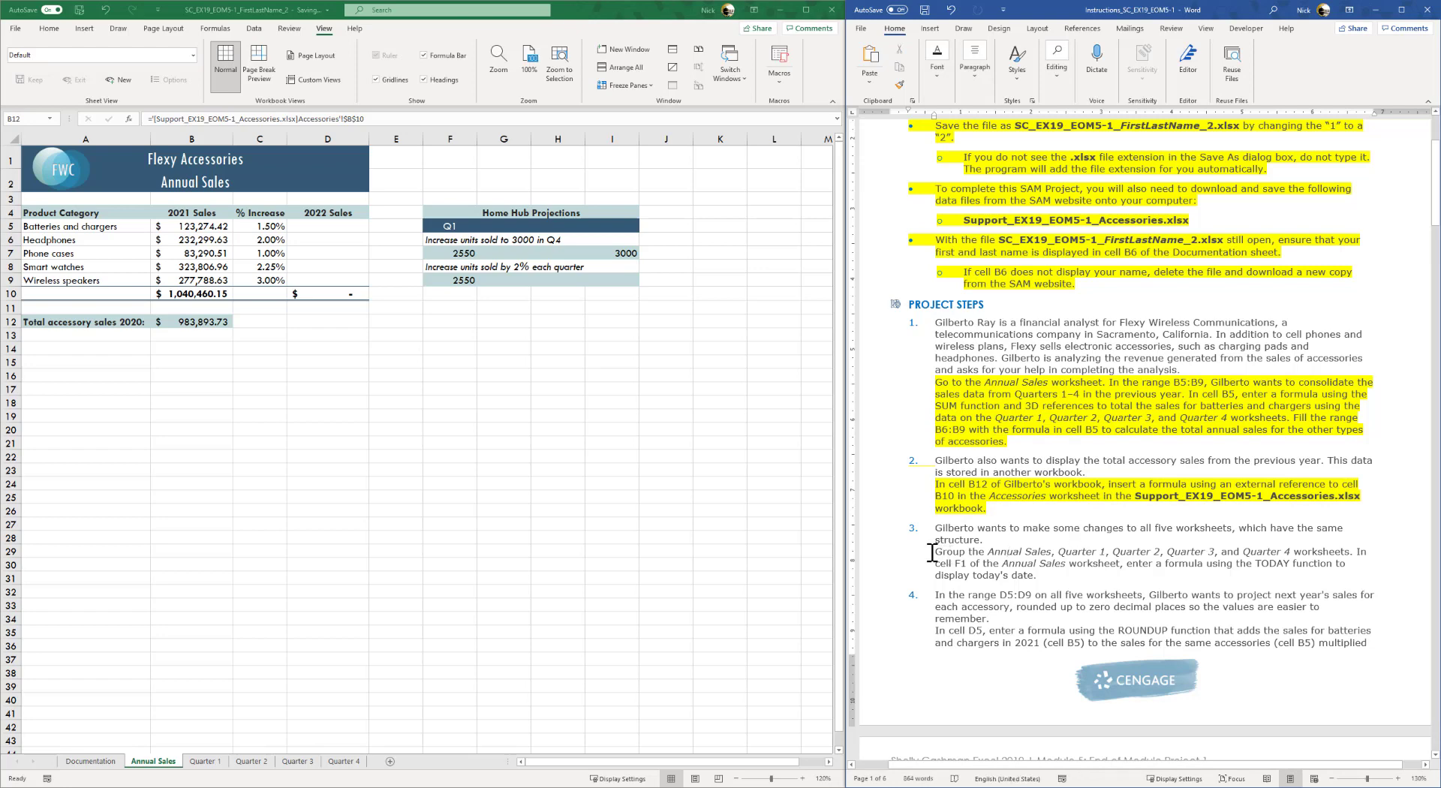
triple_click(932, 553)
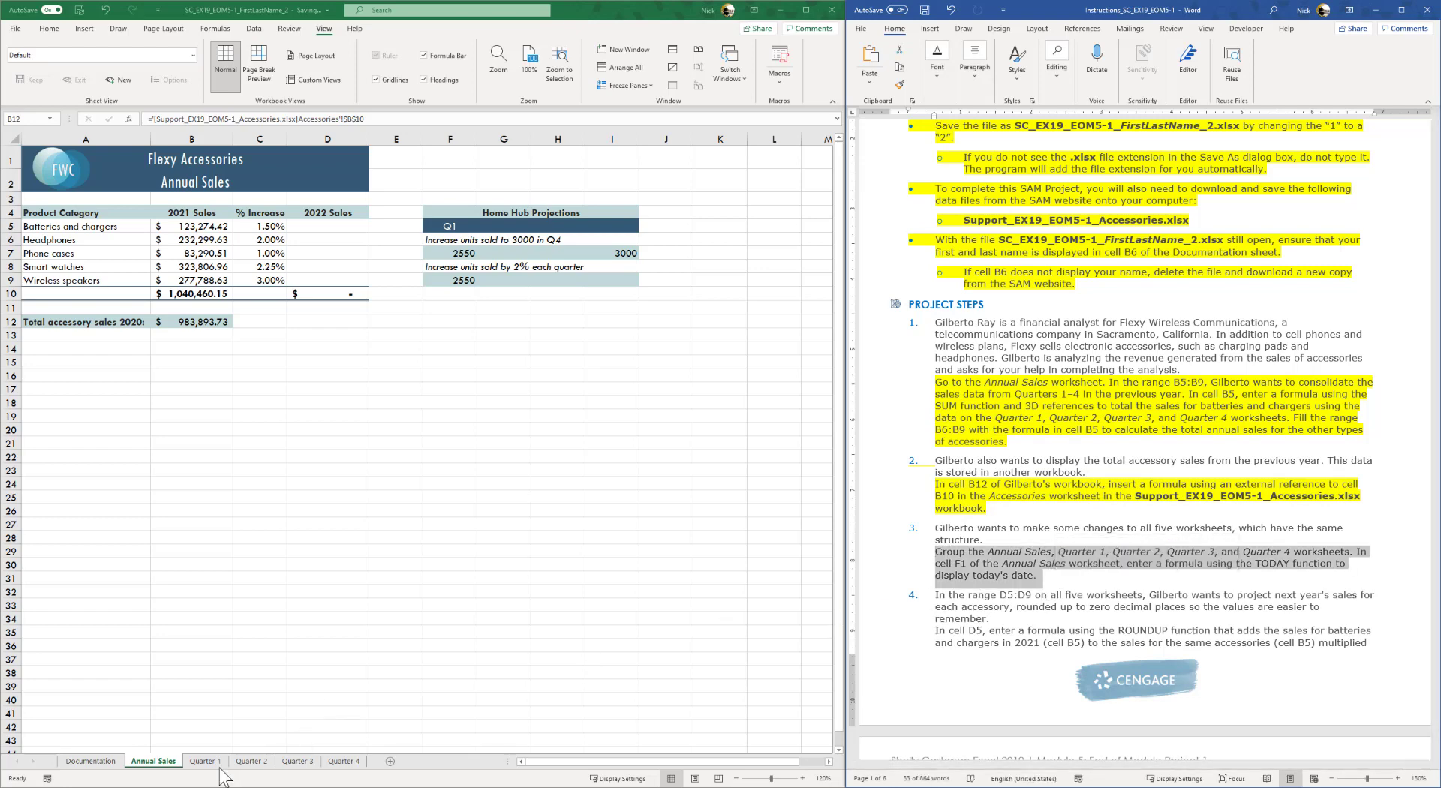
- Group Annual Sales through Quarter 4 and enter =TODAY() in F1, showing 5/9/2021
left_click(146, 764)
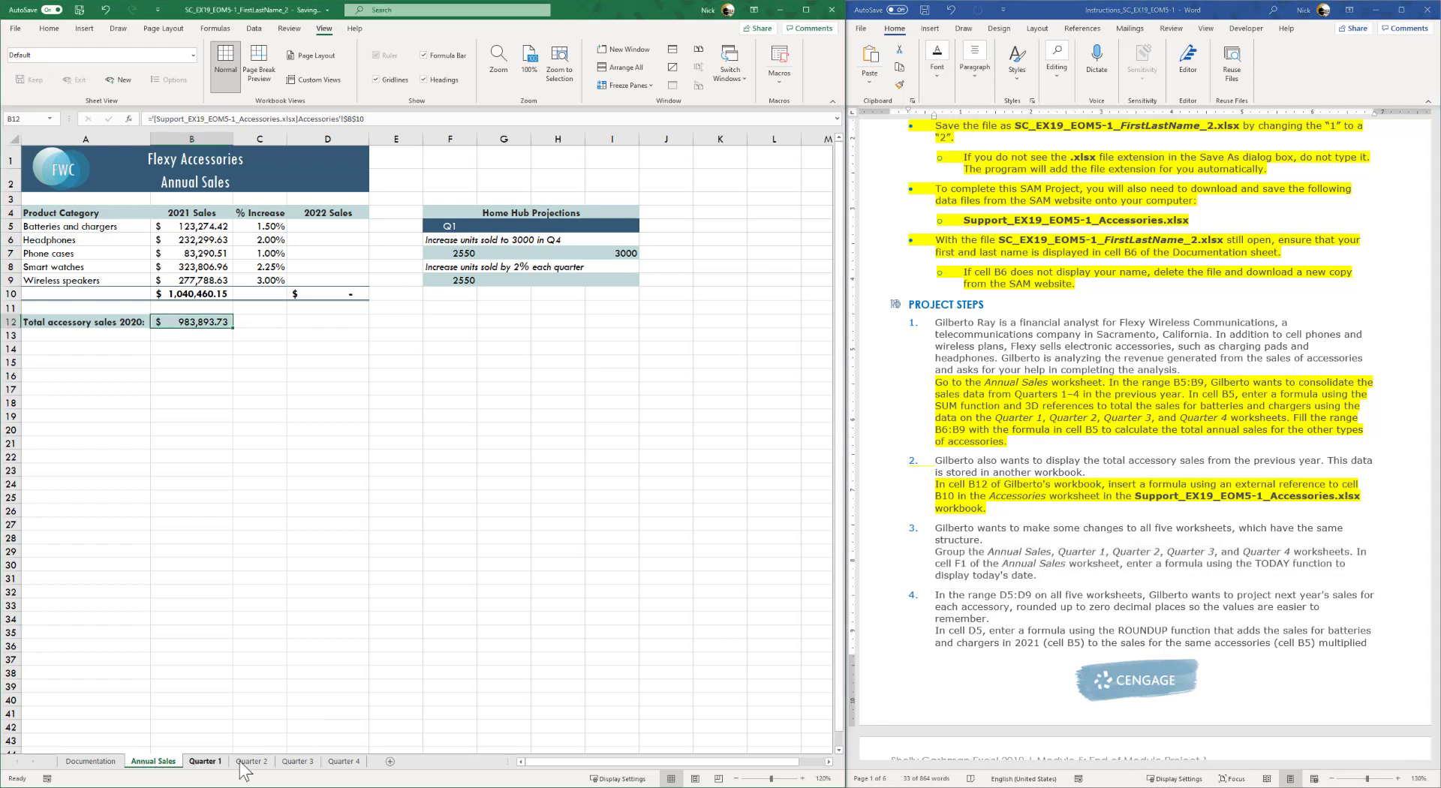
left_click(342, 761, "shift")
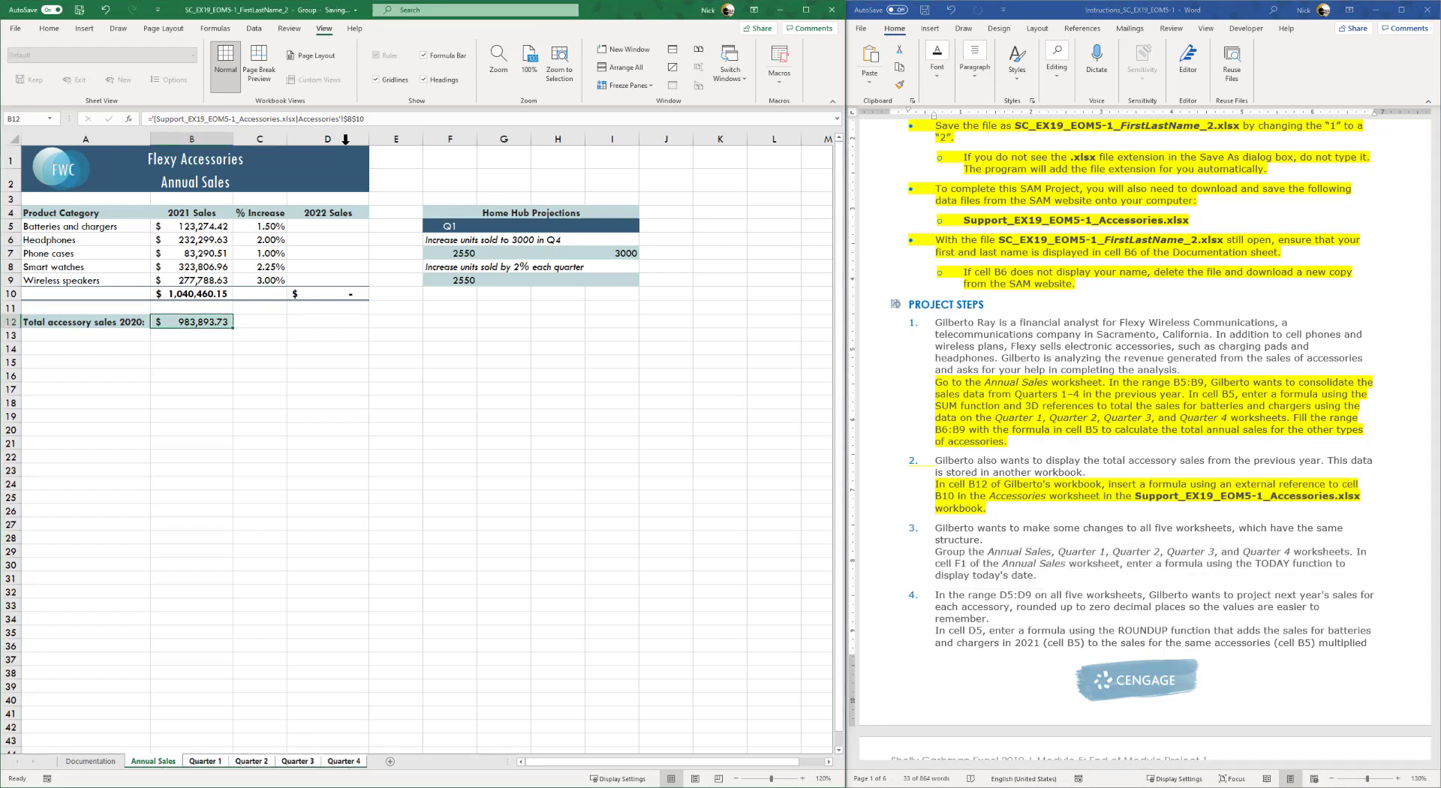
left_click(466, 161)
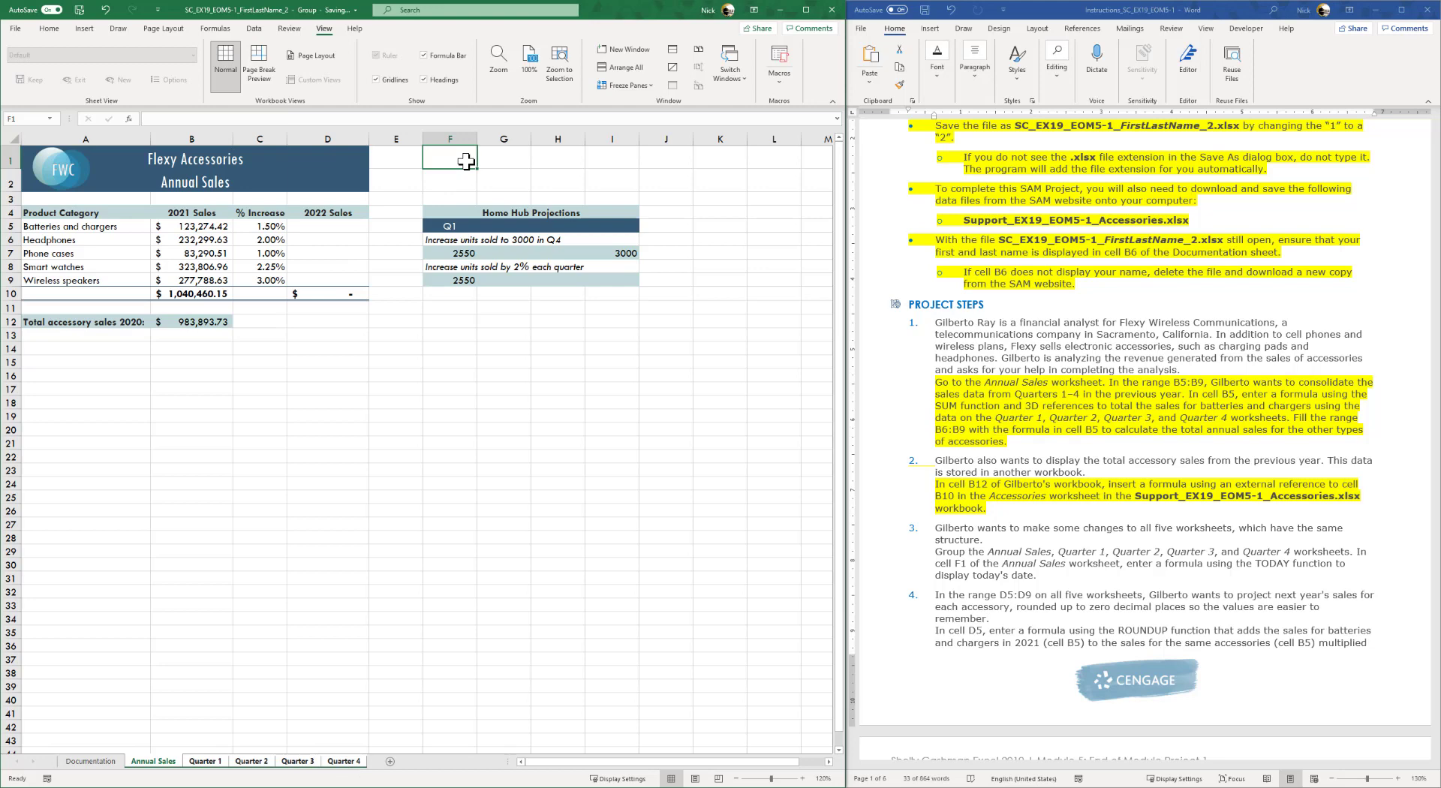
type("=Today")
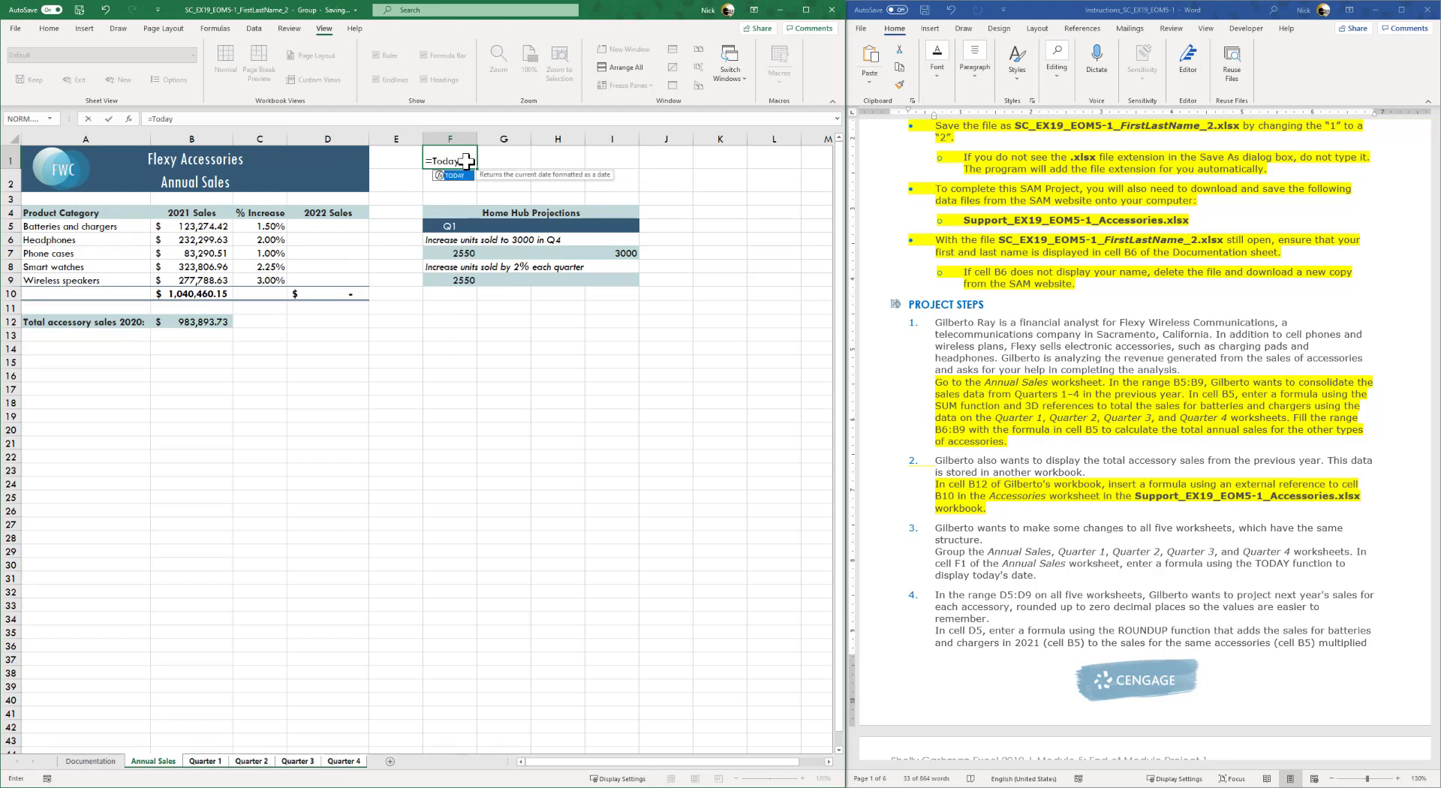
type("()")
key("Return")
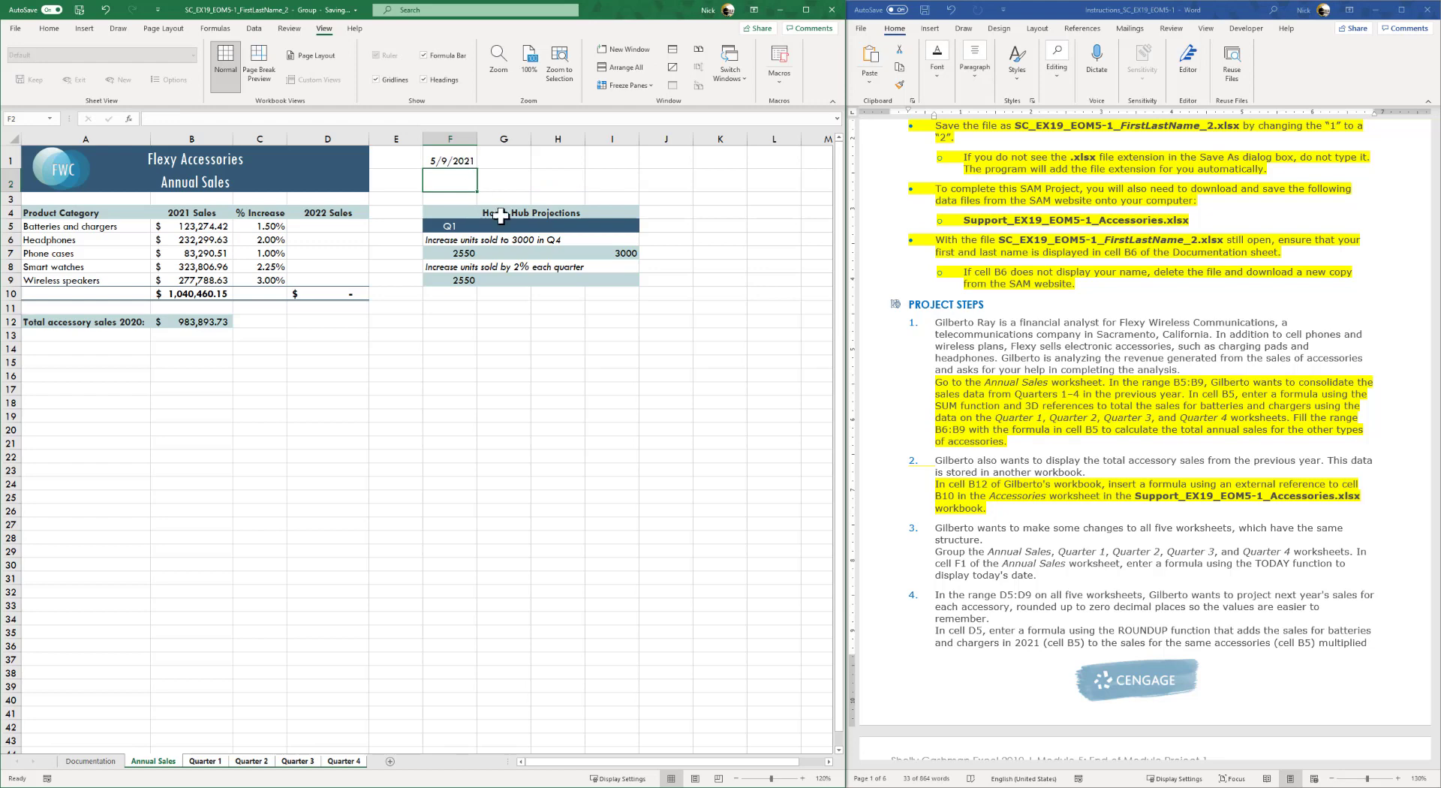
- Highlight the step 3 grouping and TODAY instruction paragraph yellow
scroll(1013, 482, "down", 4)
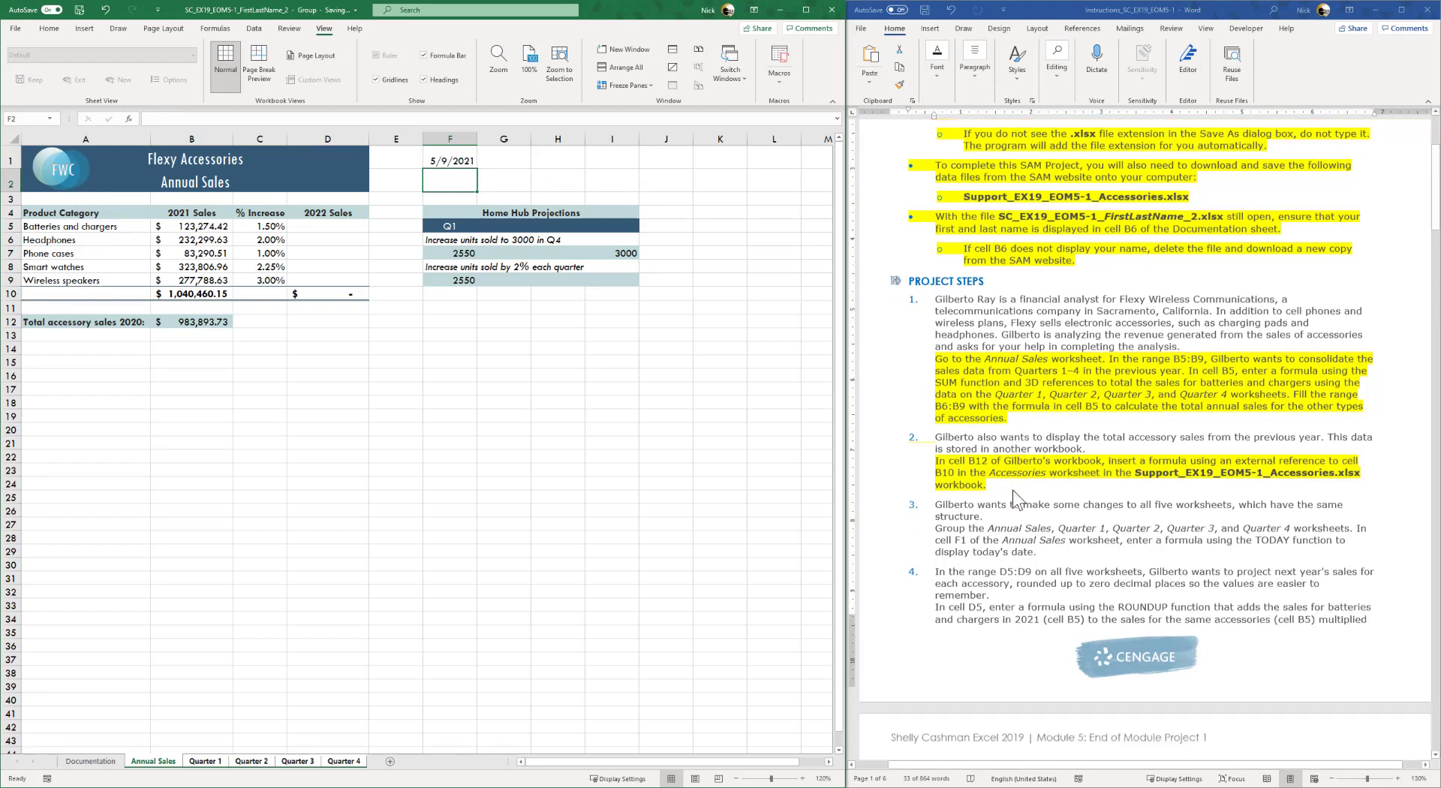
triple_click(968, 409)
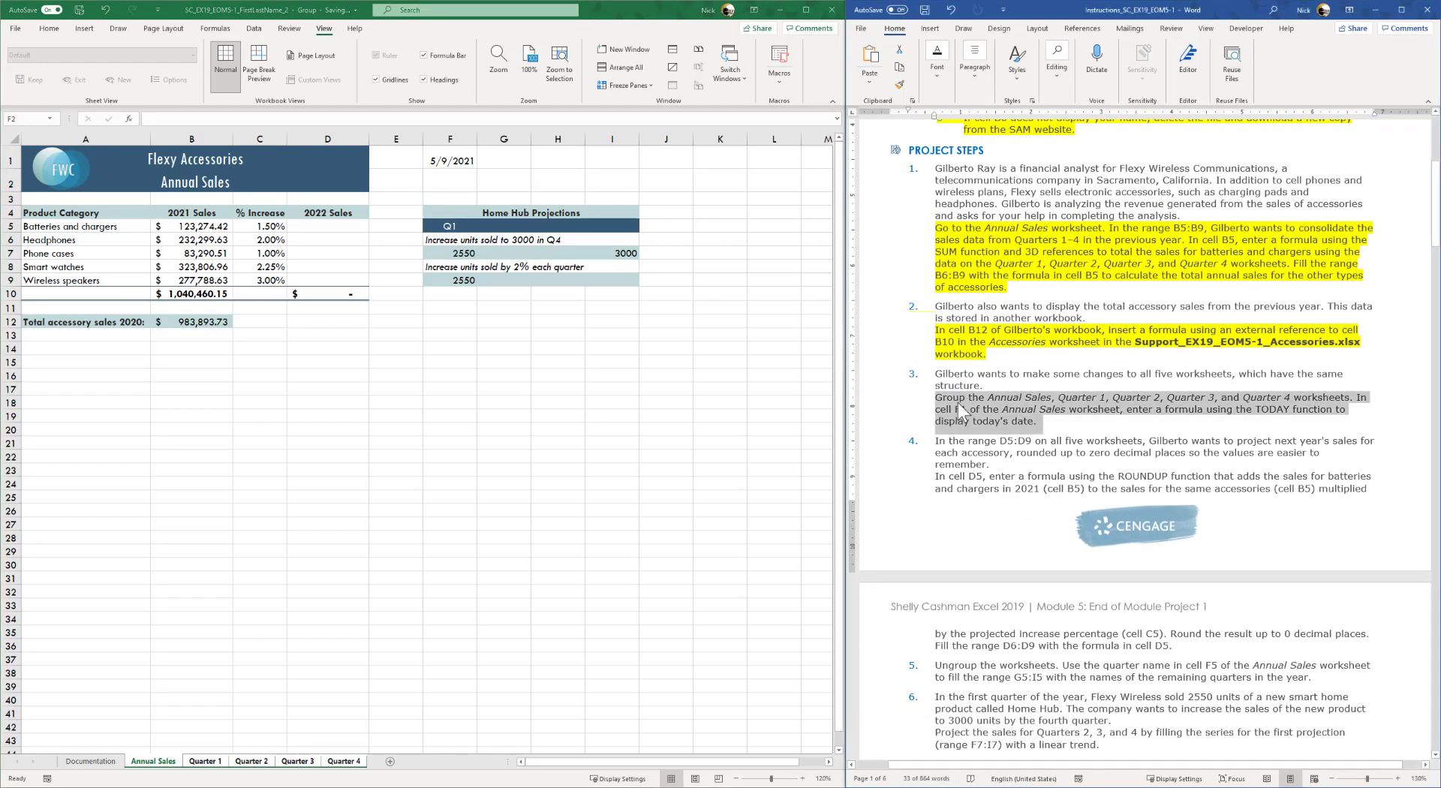
left_click(936, 60)
left_click(1044, 135)
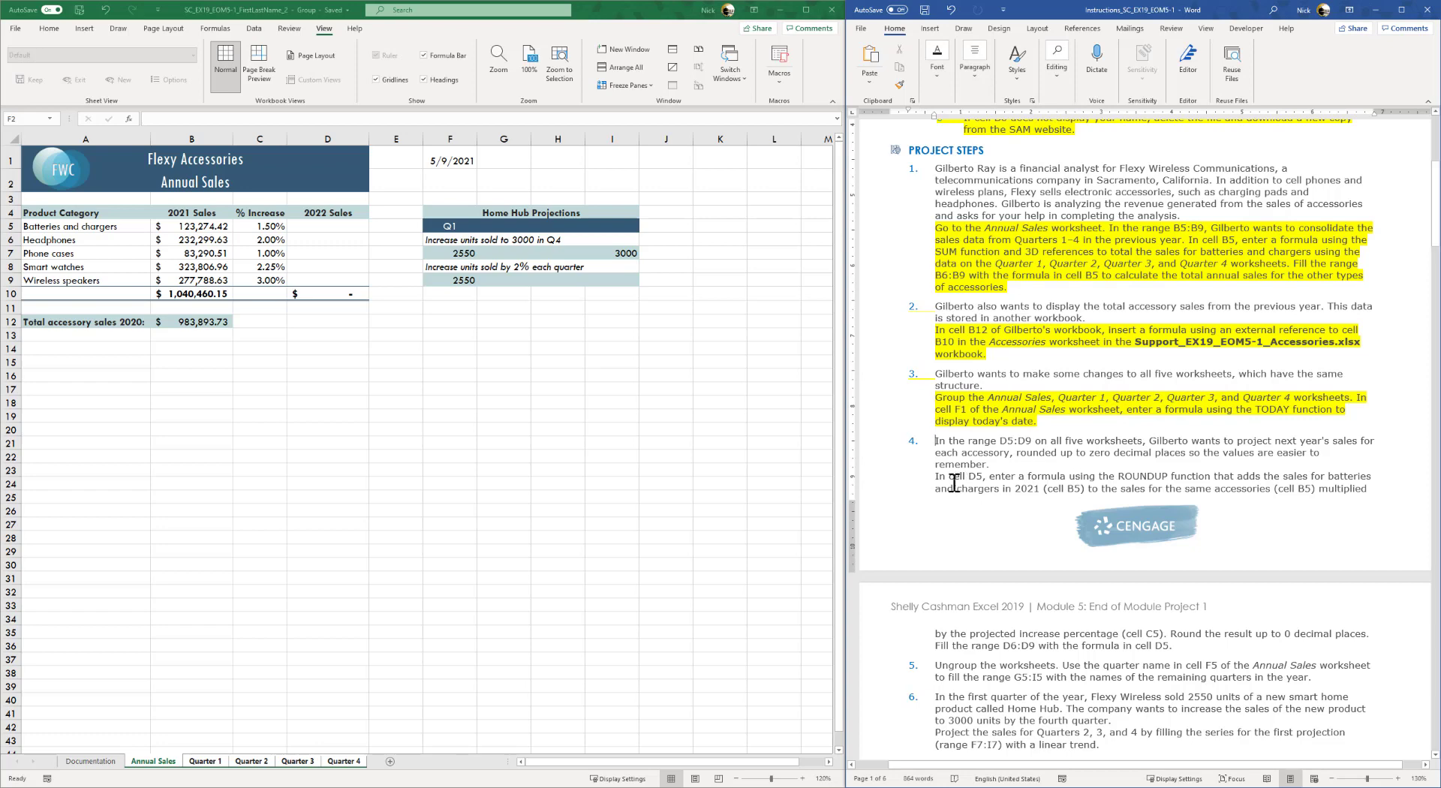
- Select cell D5 and mark the 'In cell D5' phrase in step 4's instructions
left_click(323, 225)
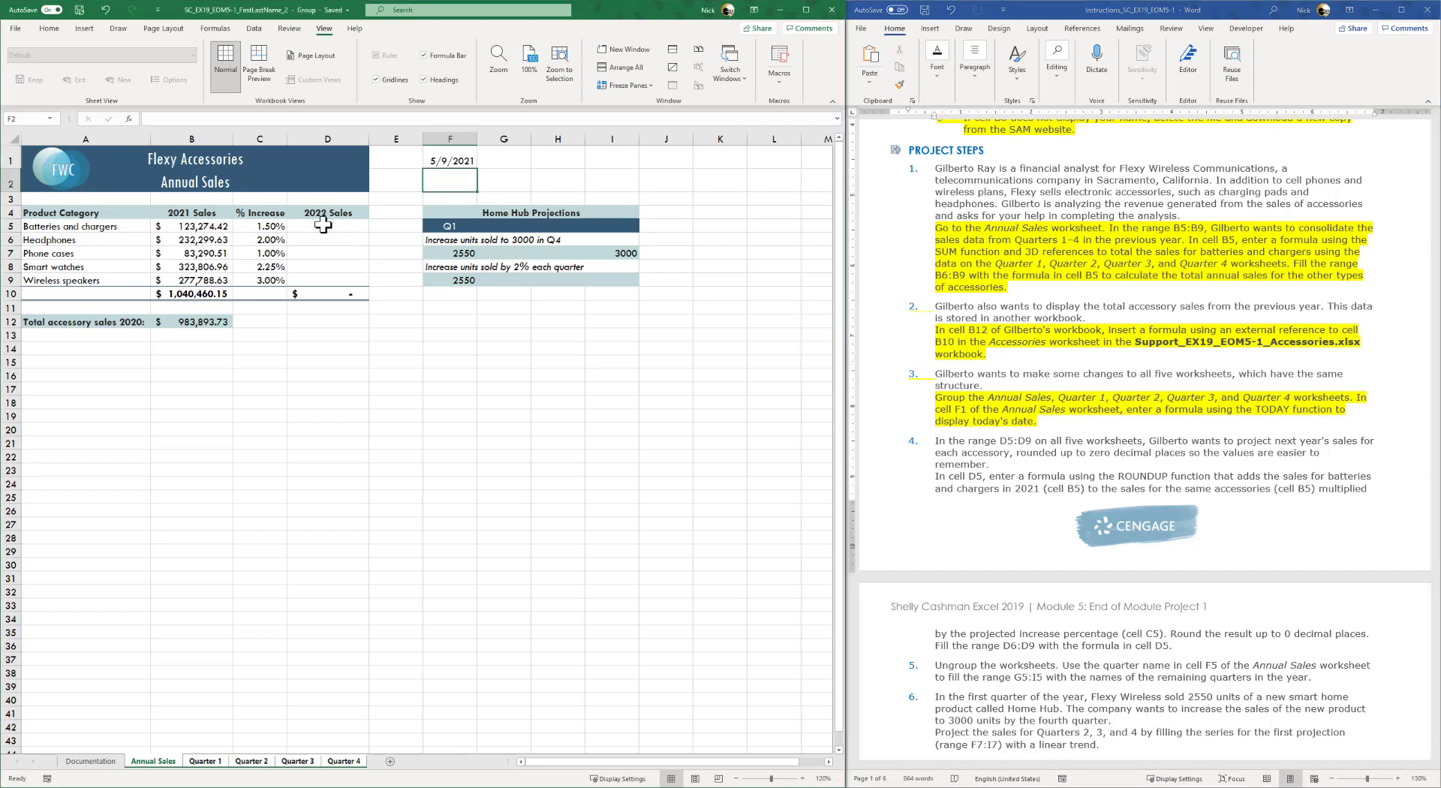
left_click(936, 476)
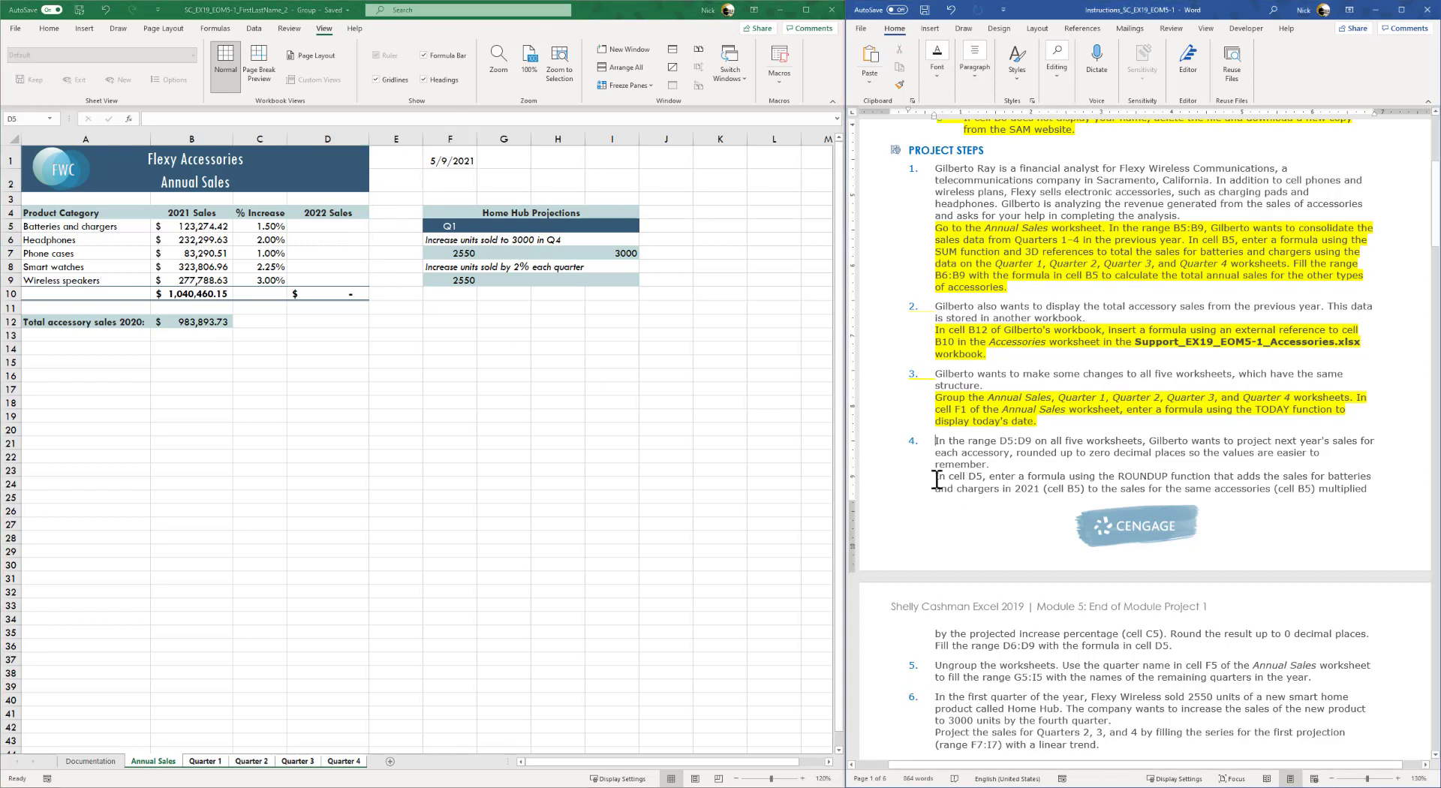
left_click(987, 476, "shift")
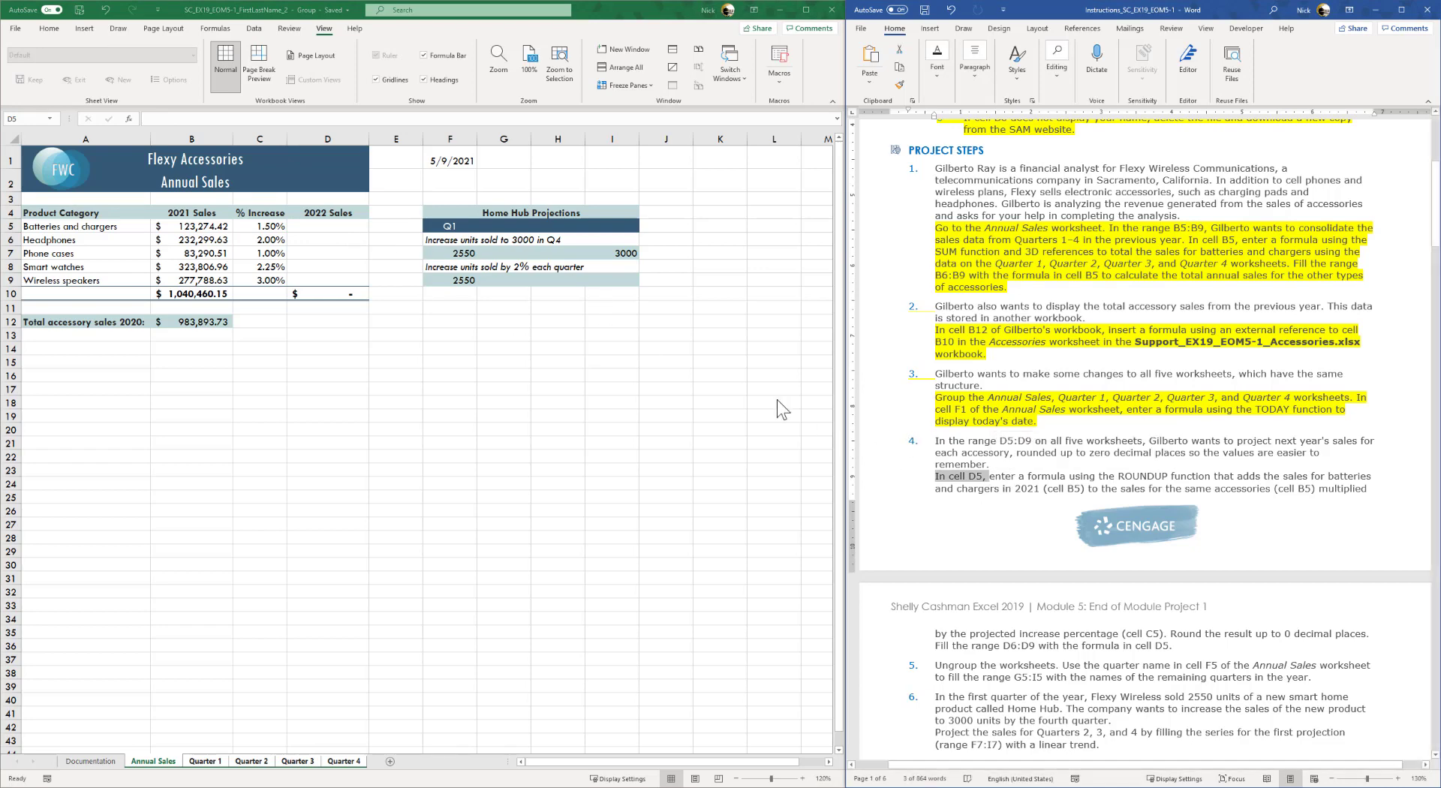
- Enter =ROUNDUP(B5+B5*C5,0) in D5 for 125,124.00, then select the D5 instruction in Word
left_click(342, 225)
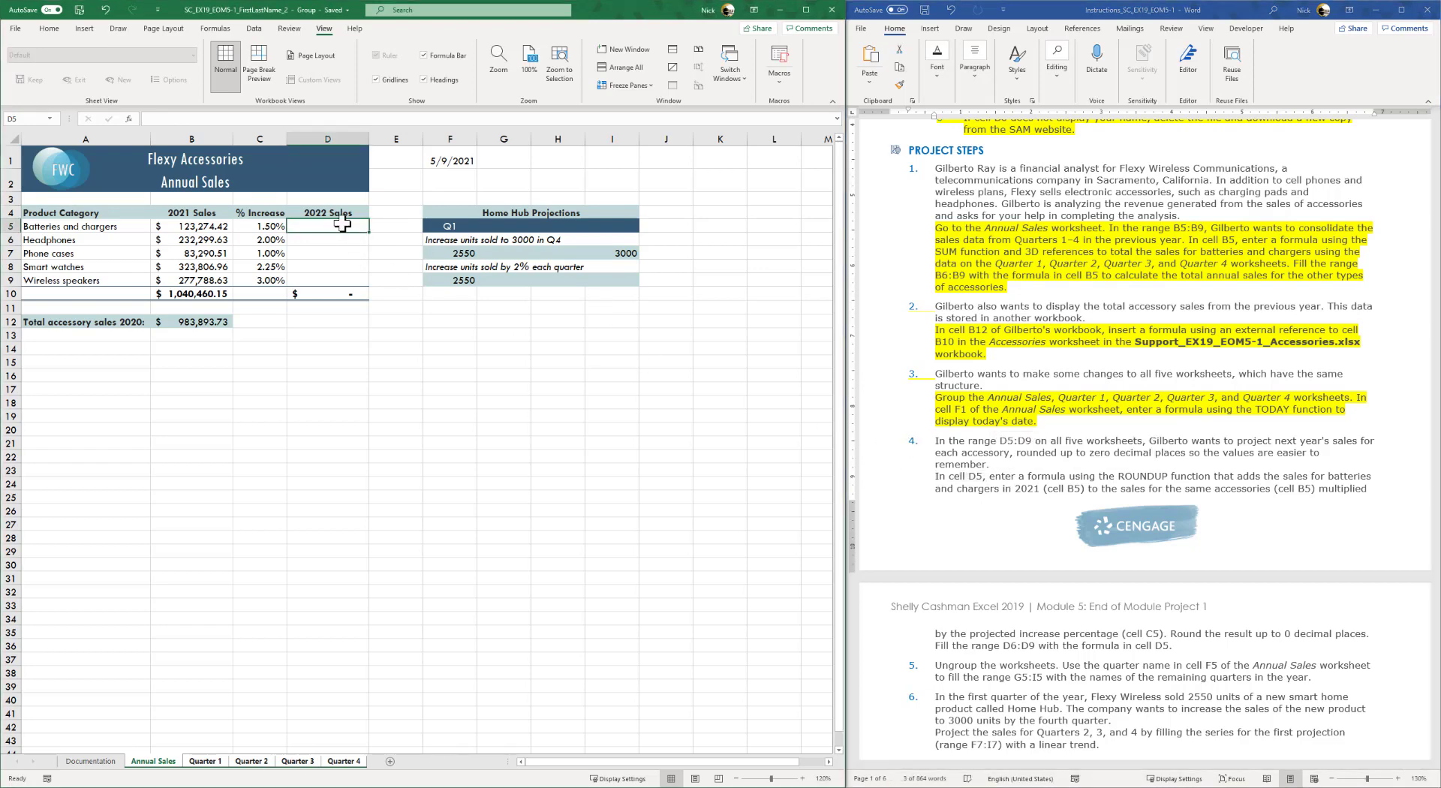
type("=round")
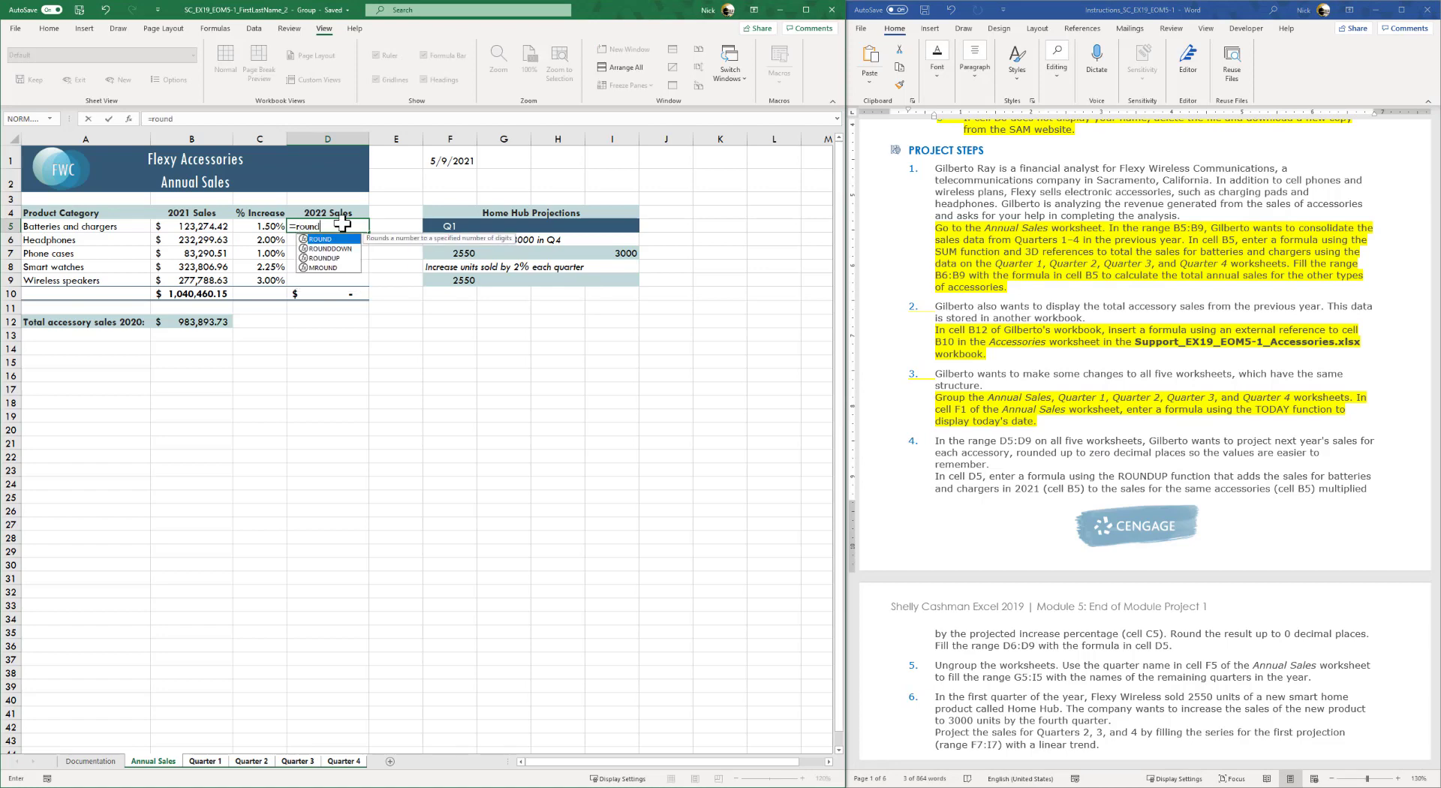
type("ip")
key("BackSpace")
key("BackSpace")
type("up(")
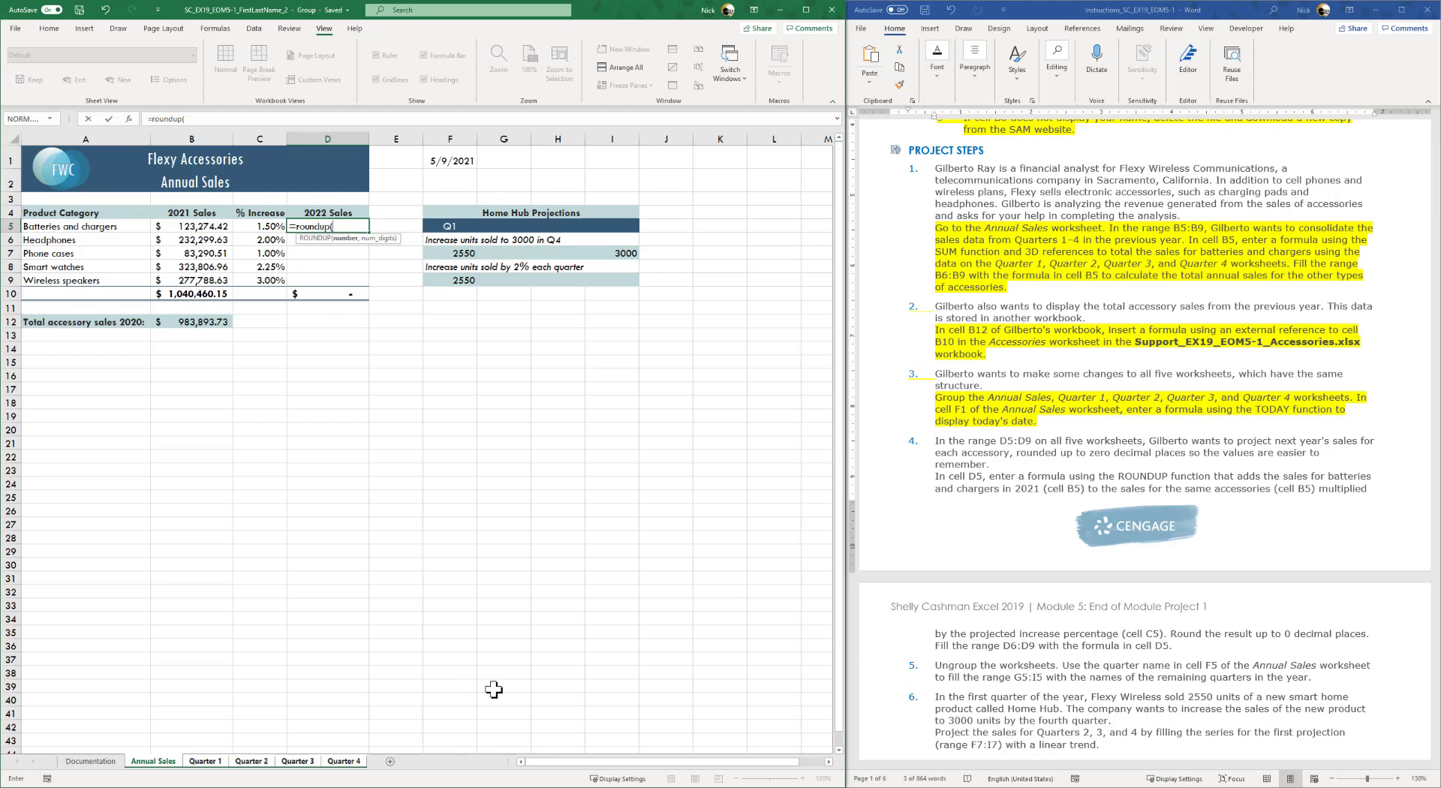
left_click(185, 225)
type("+")
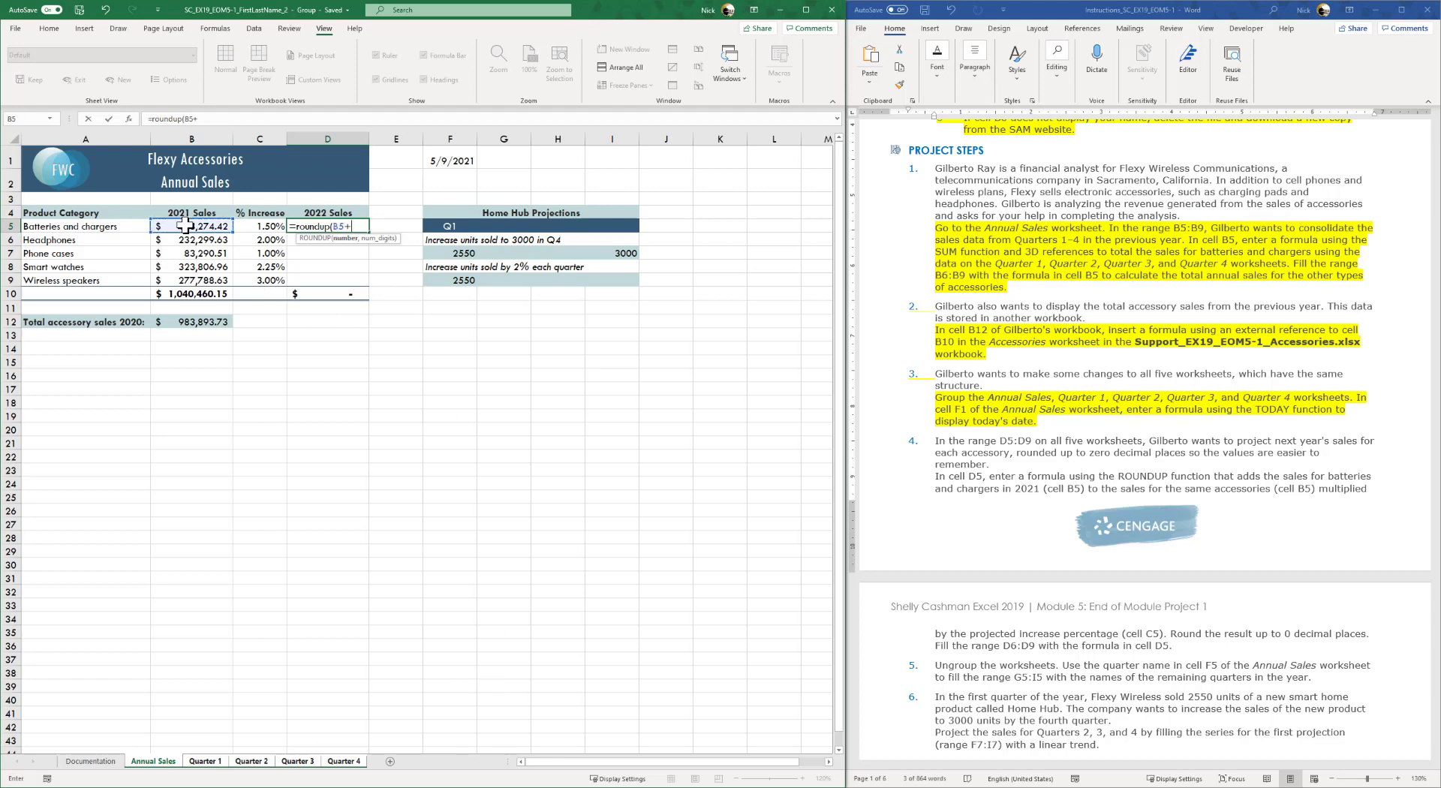
left_click(184, 226)
type("*")
left_click(261, 226)
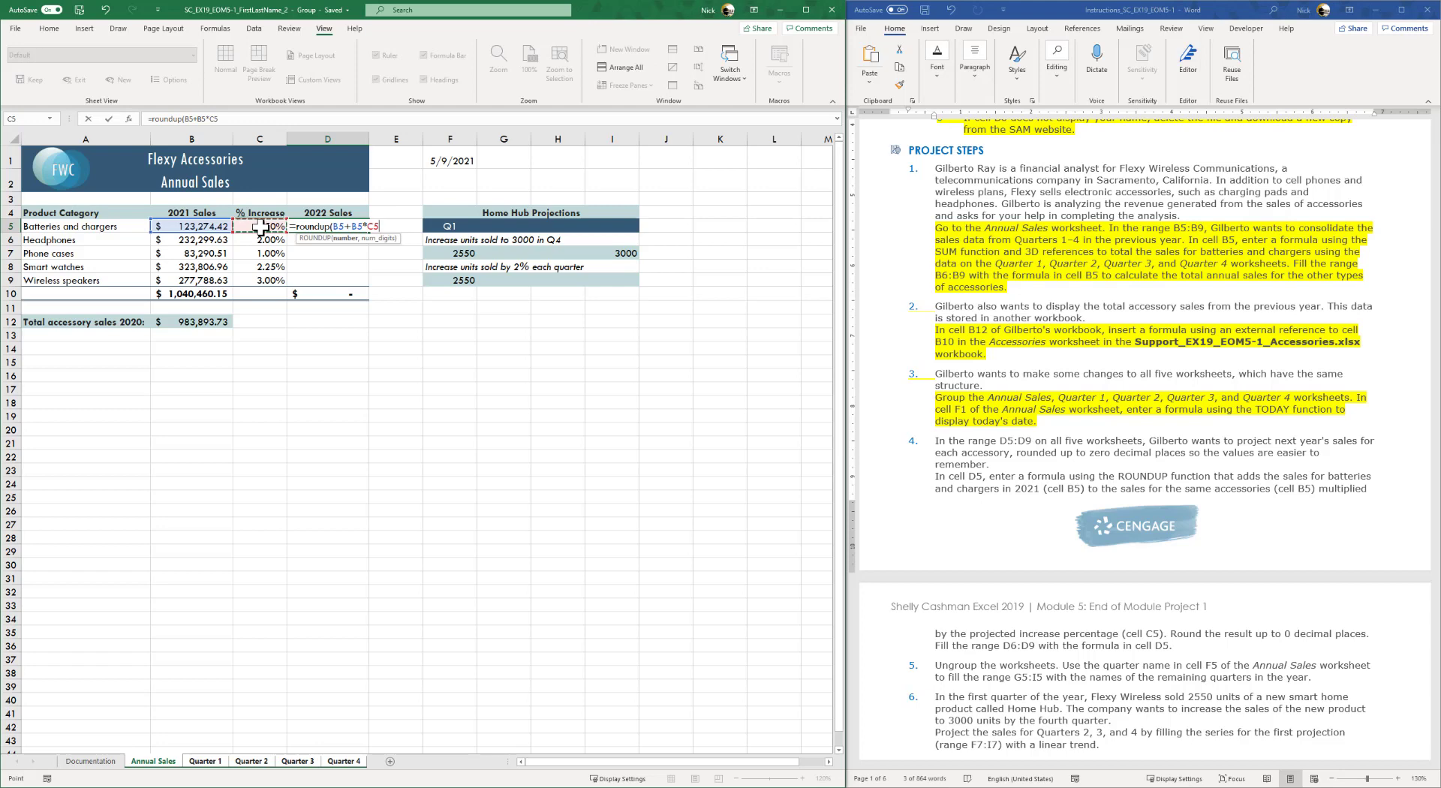
type(",0")
key("Return")
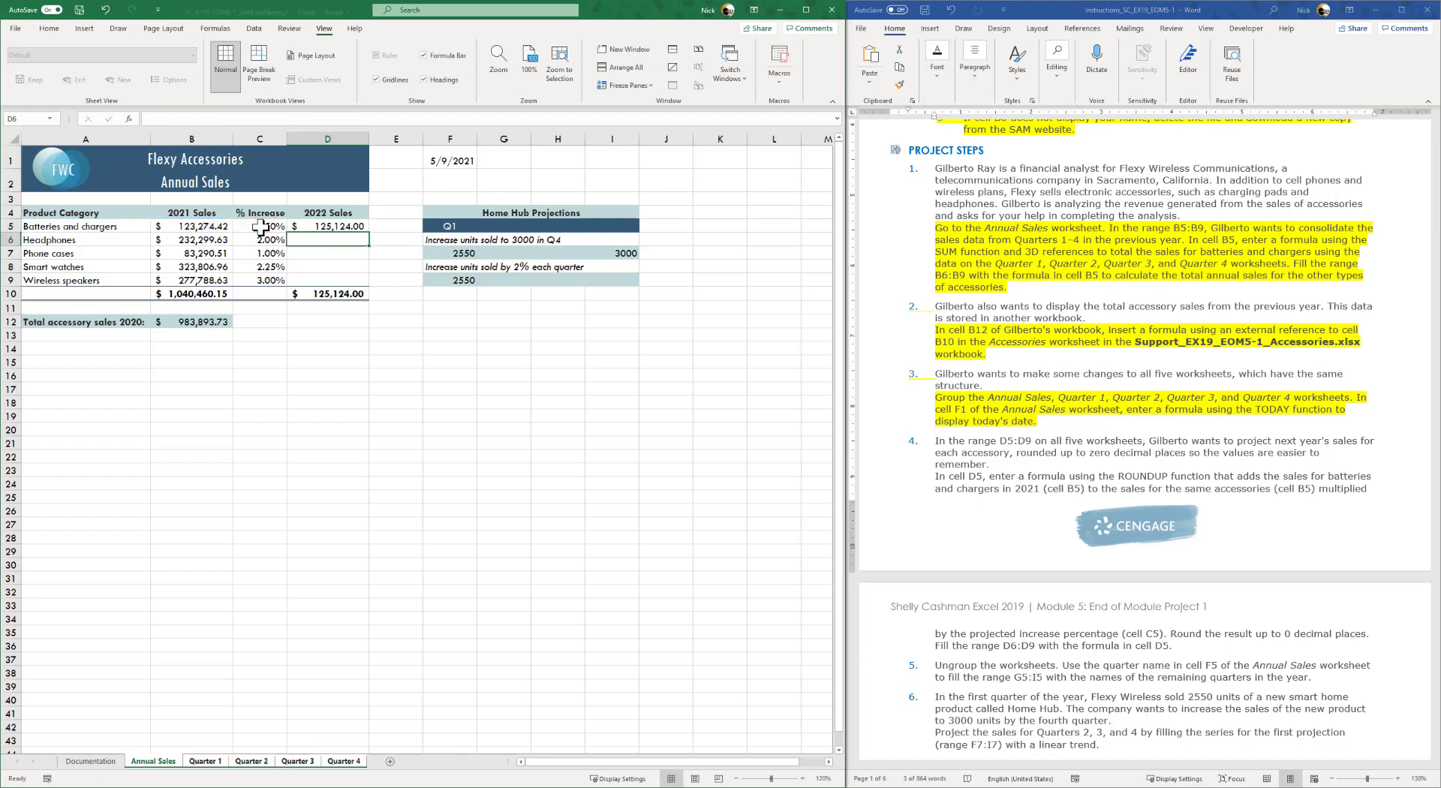
left_click(939, 489)
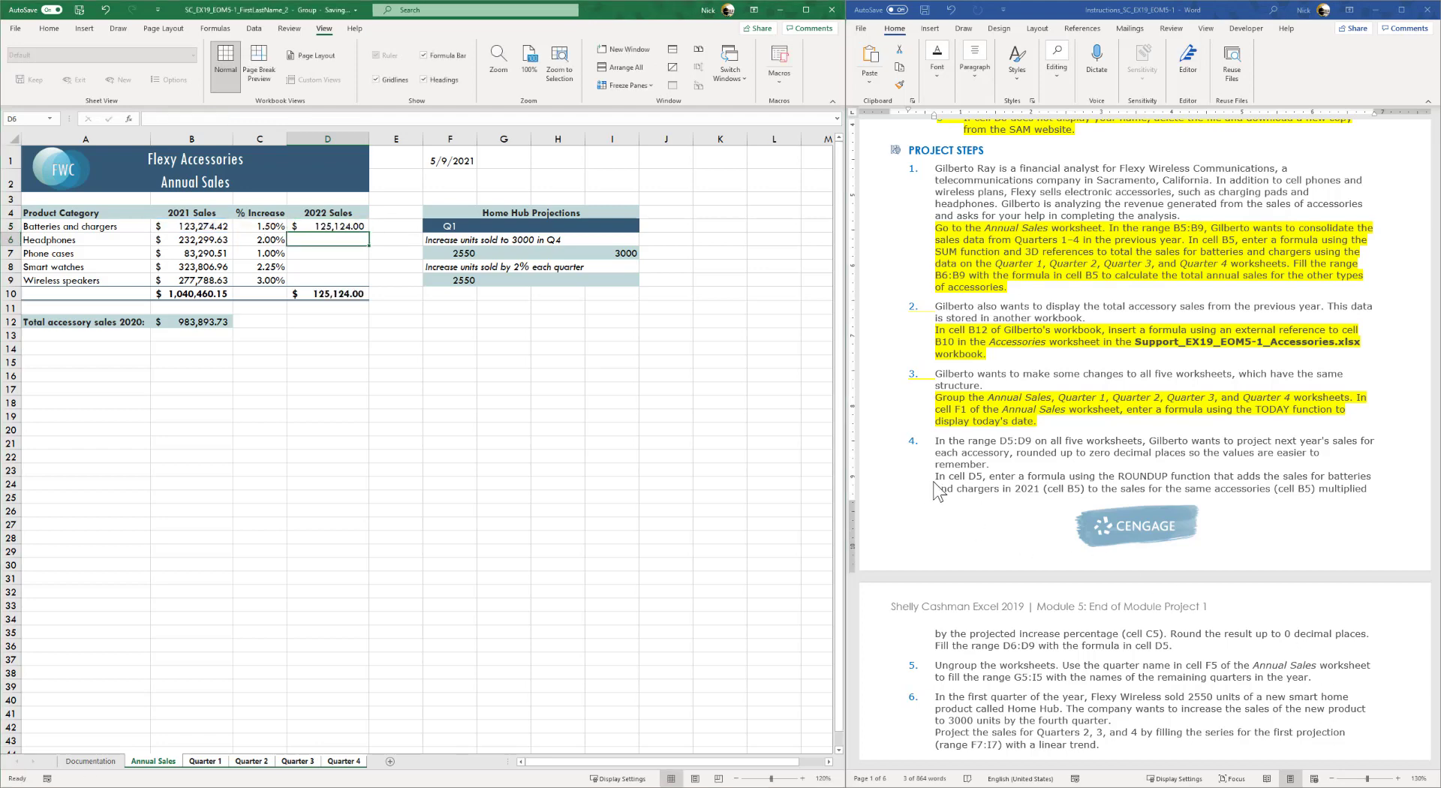
left_click_drag(960, 480, 1372, 625)
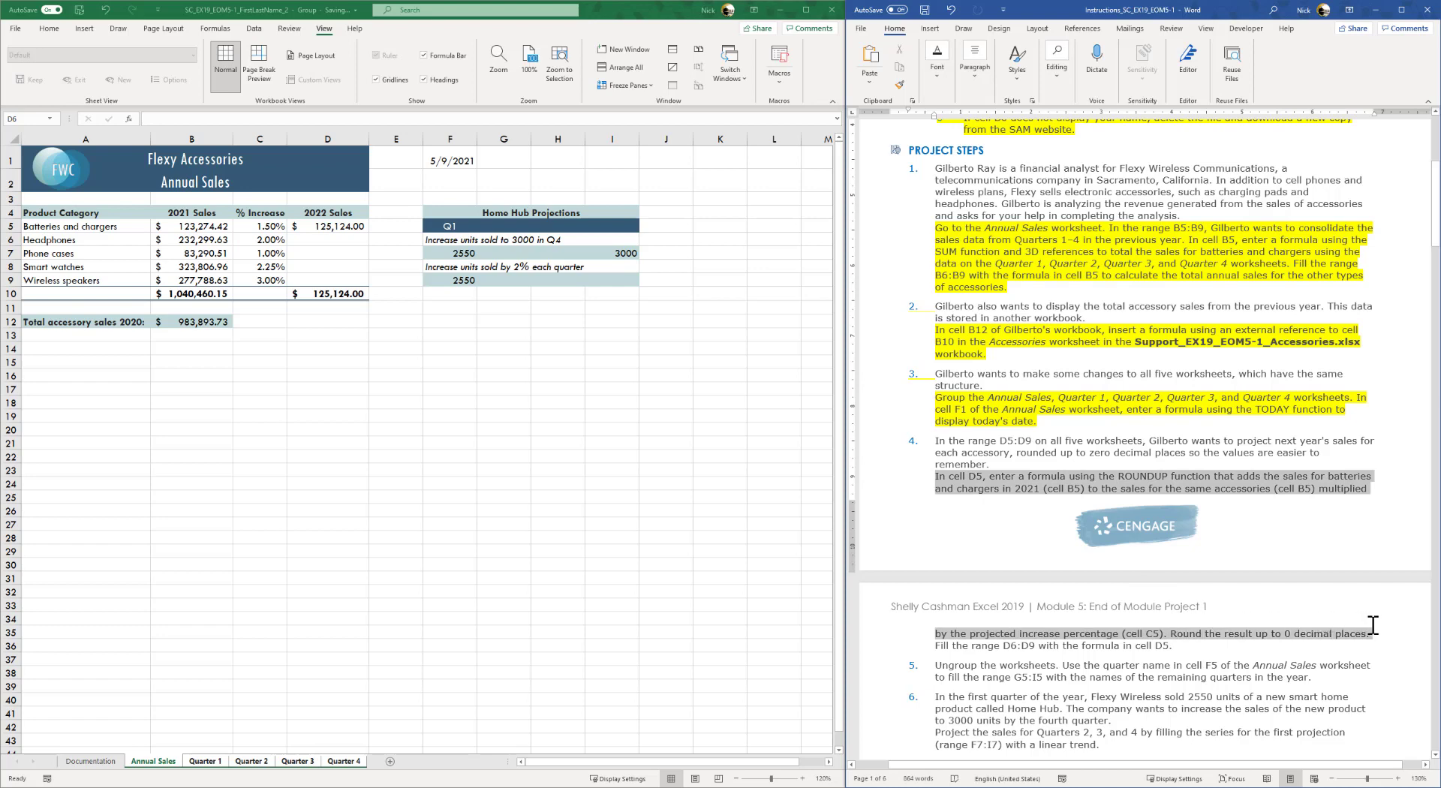
- Fill D5's formula down to D9 for a 1,063,410.00 total, highlighting steps 4's instructions yellow
left_click(1305, 610)
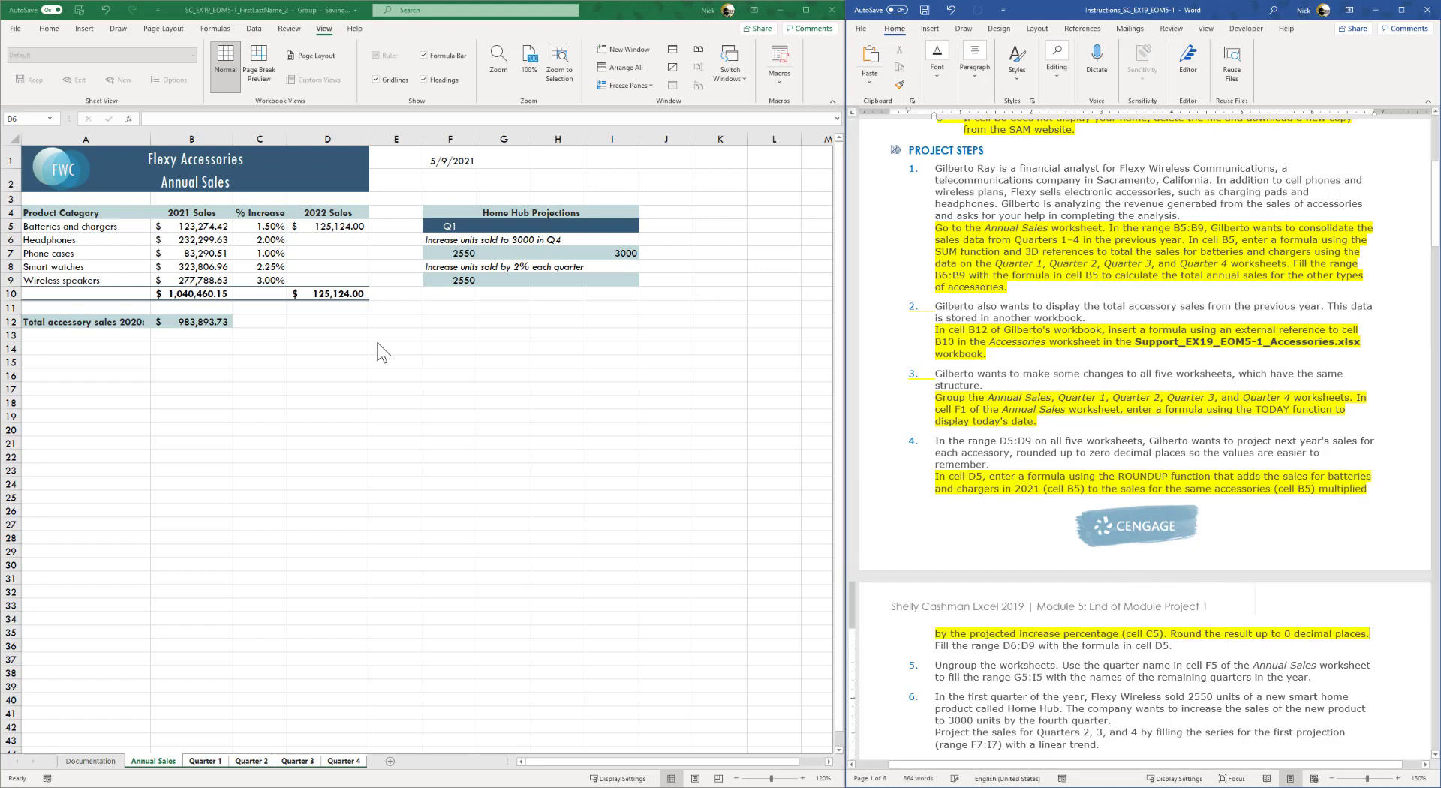
left_click(331, 225)
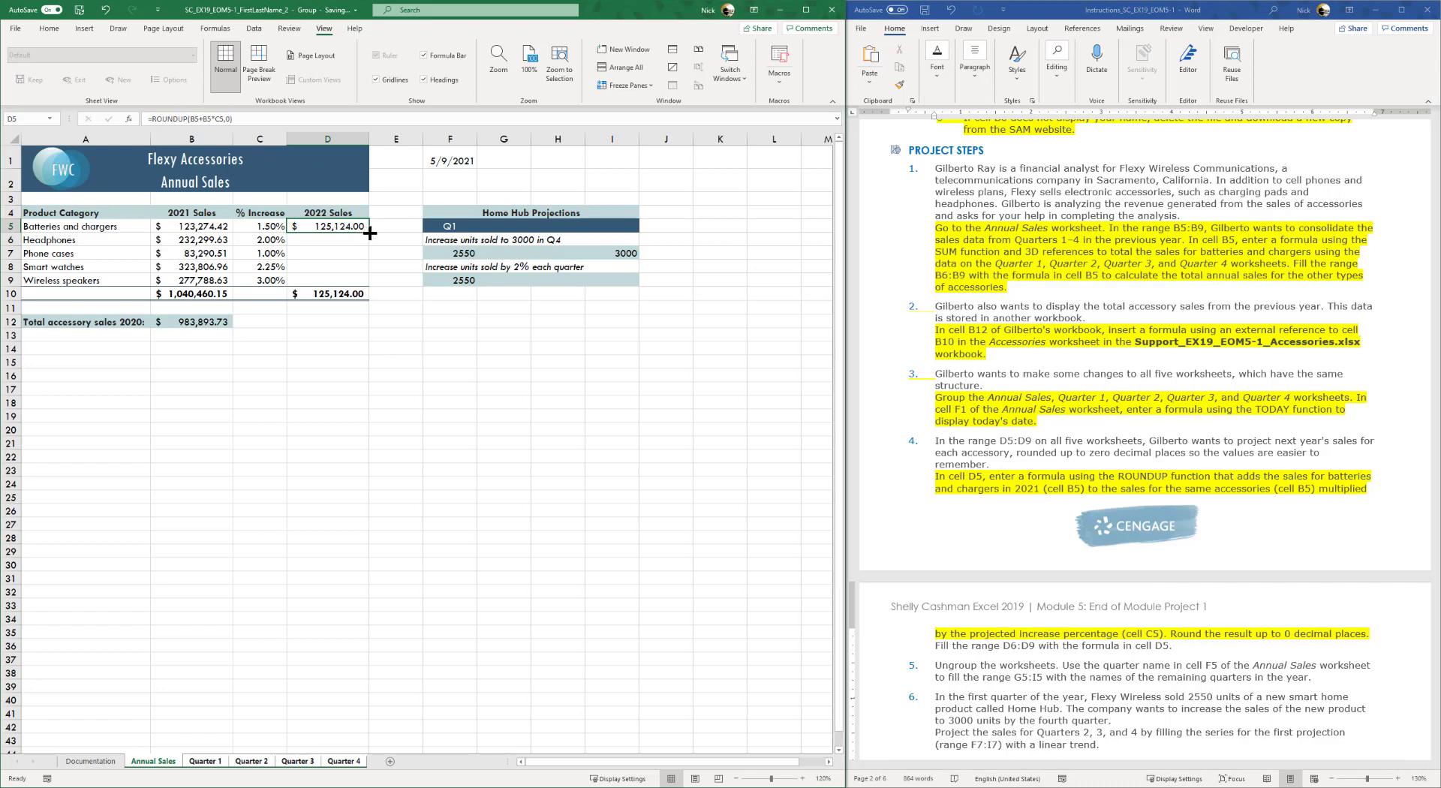
left_click_drag(368, 232, 360, 282)
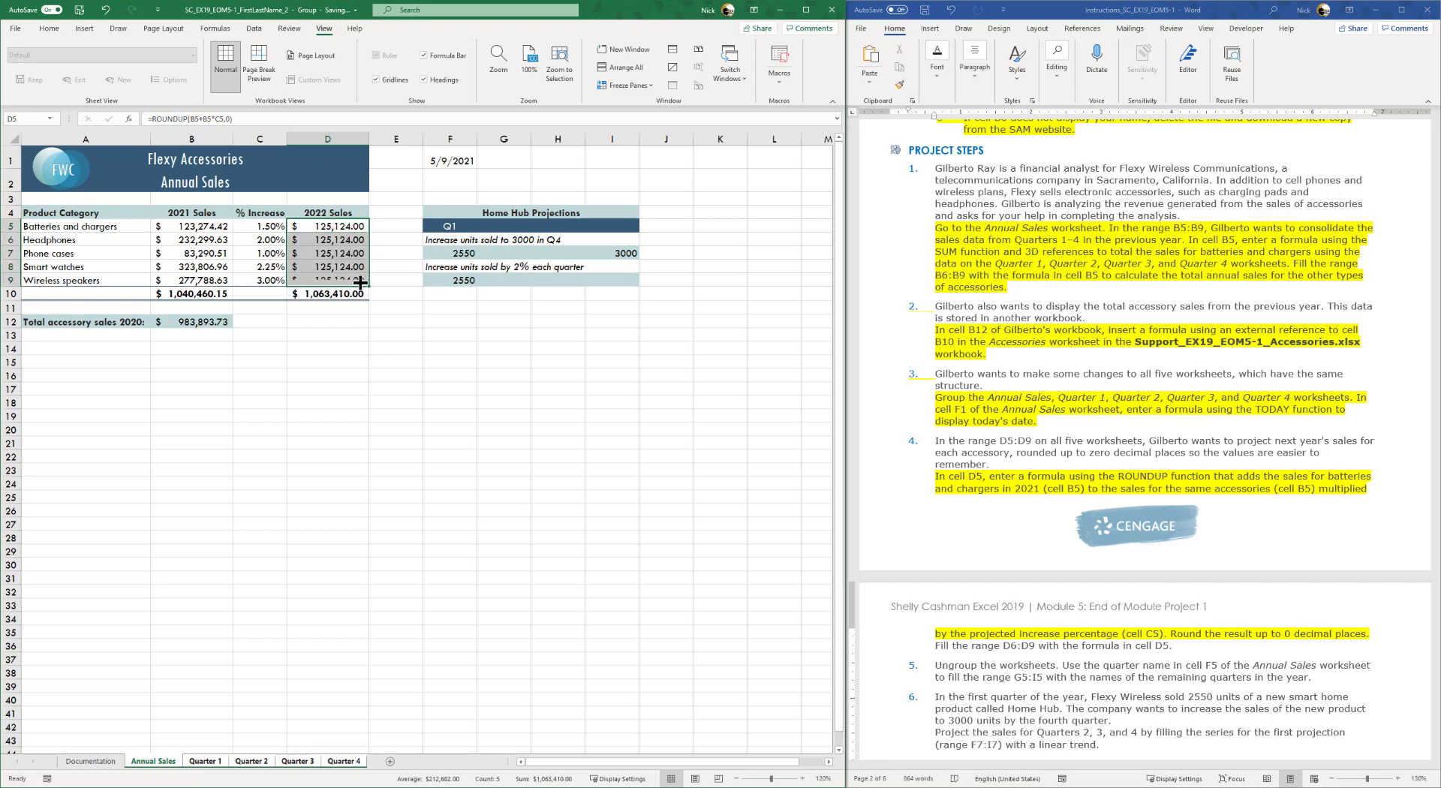
left_click(944, 644)
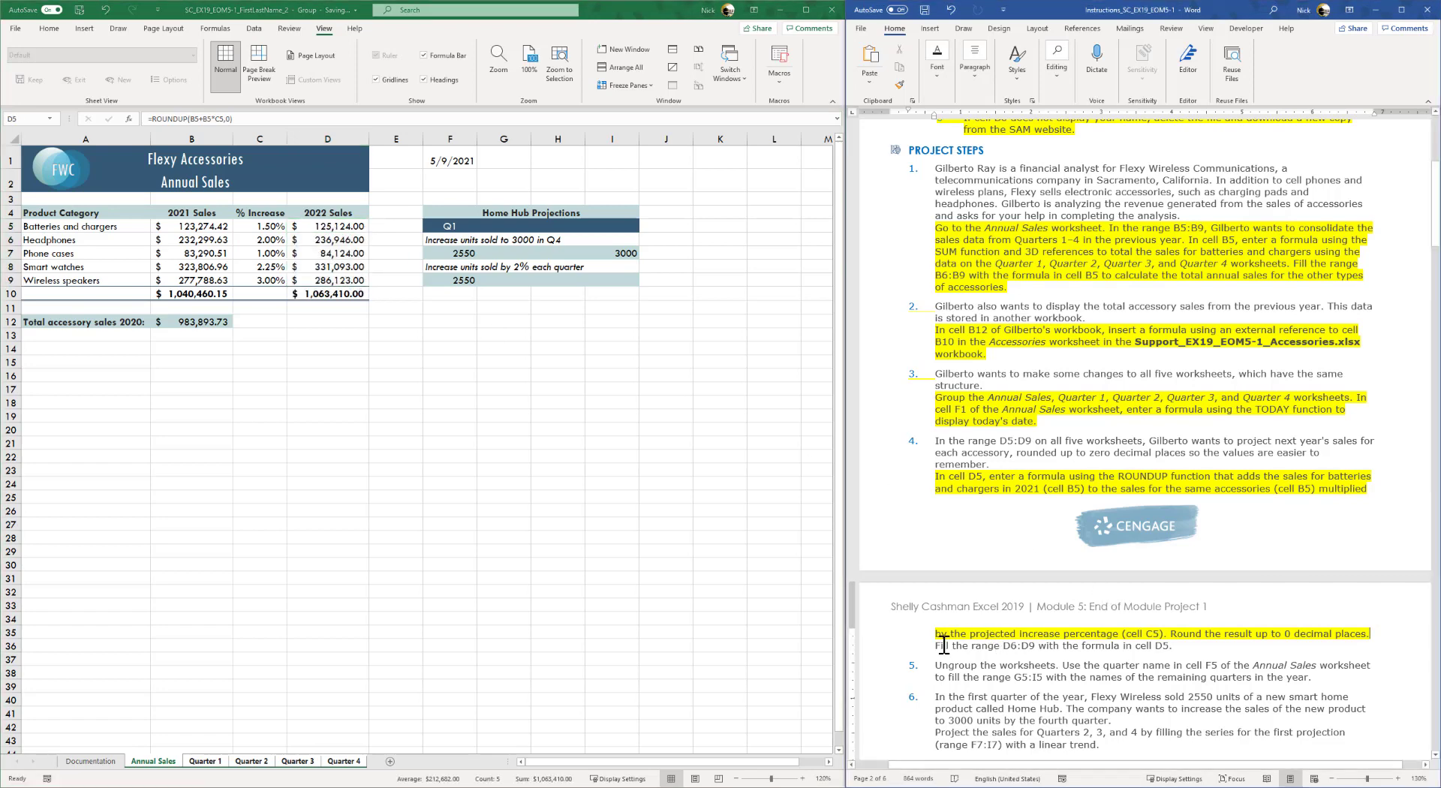
left_click_drag(935, 645, 1173, 647)
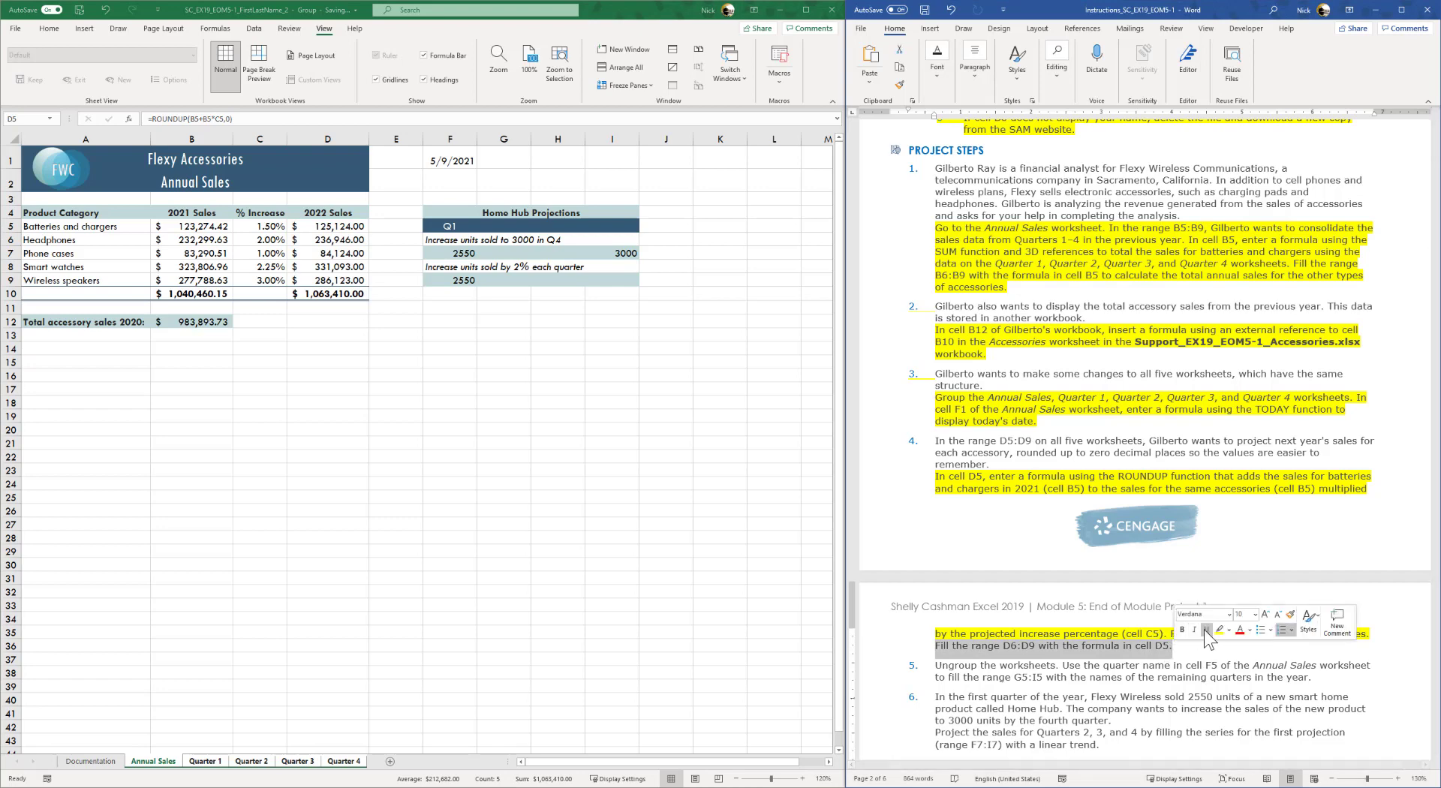
left_click(1219, 630)
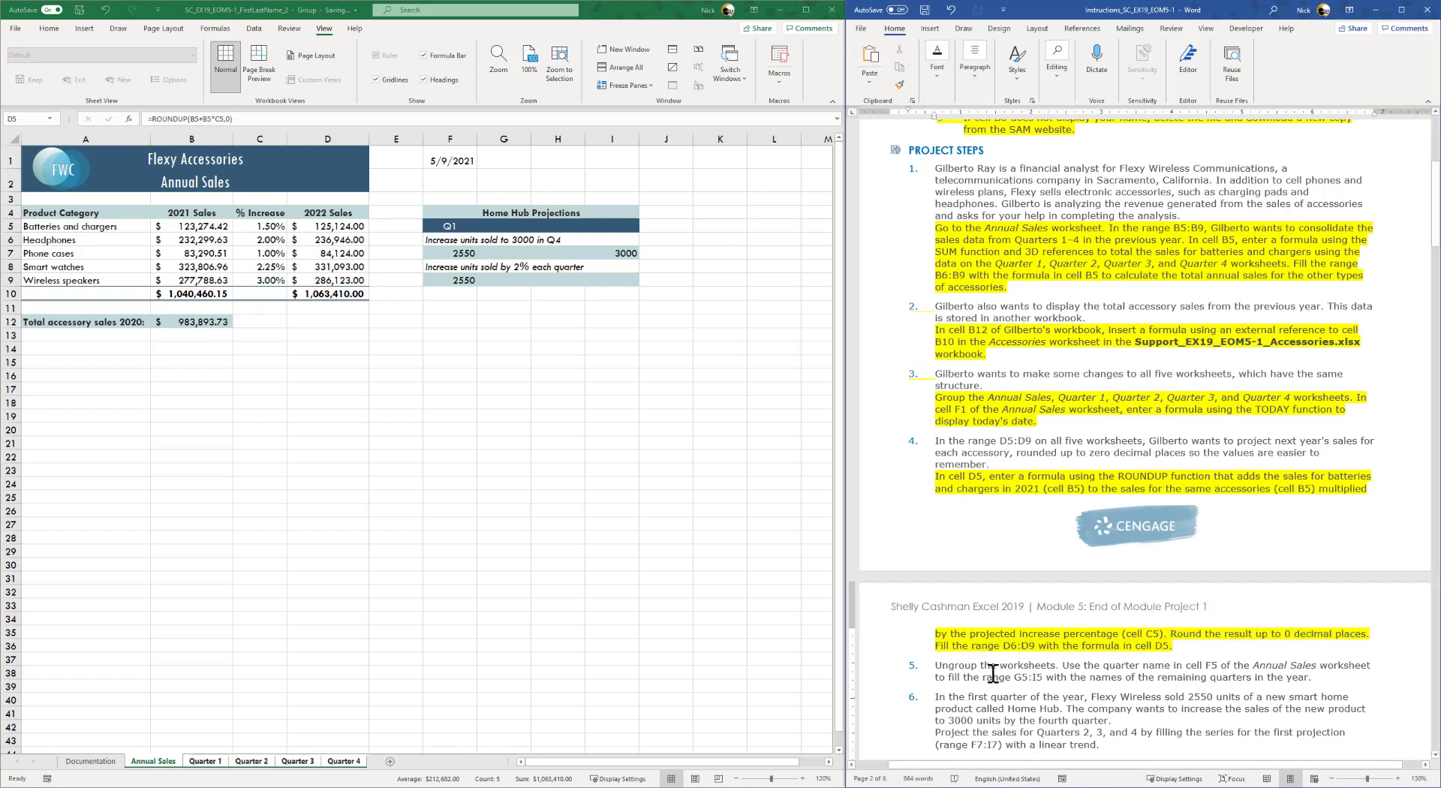
- Ungroup the five worksheets and return to Annual Sales
right_click(201, 763)
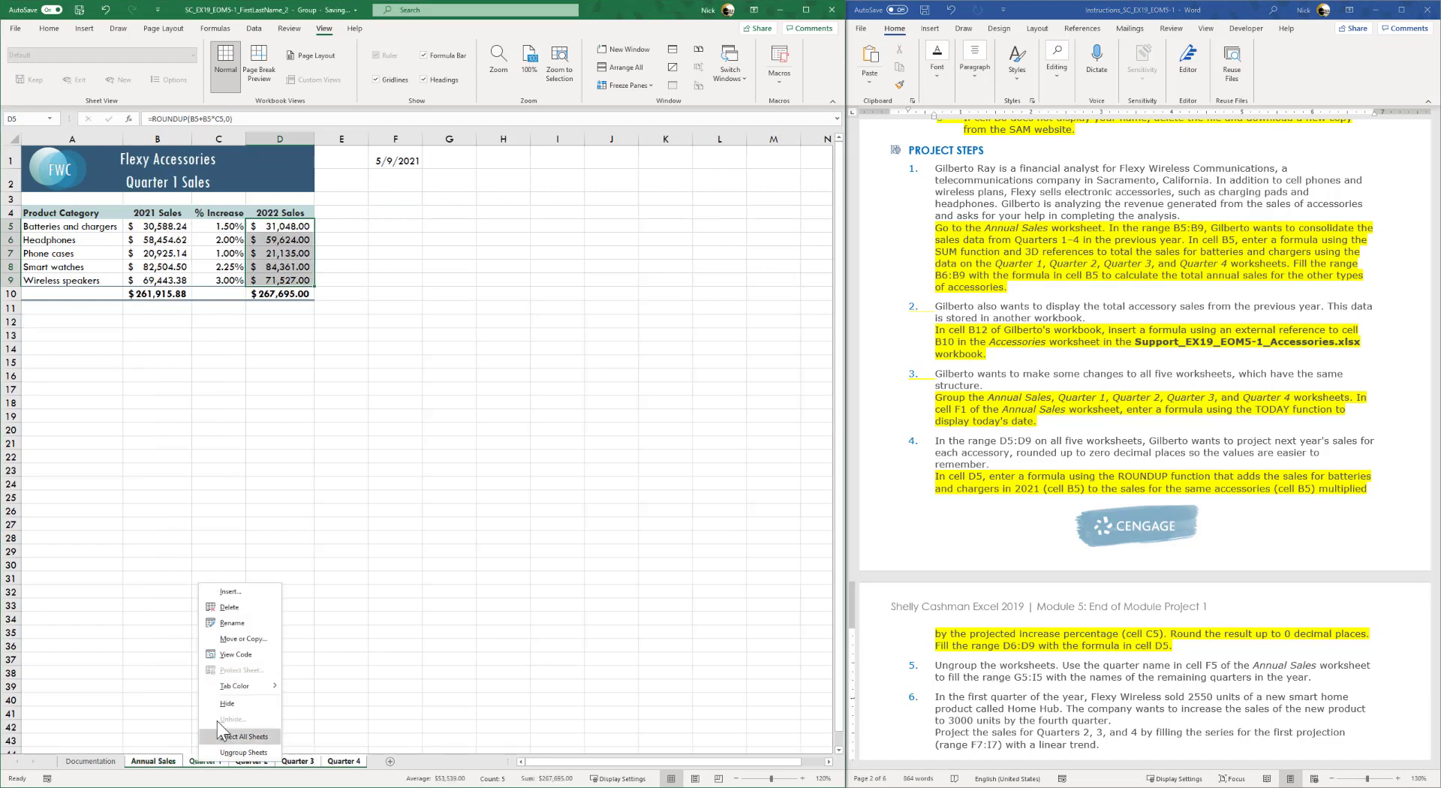
left_click(242, 752)
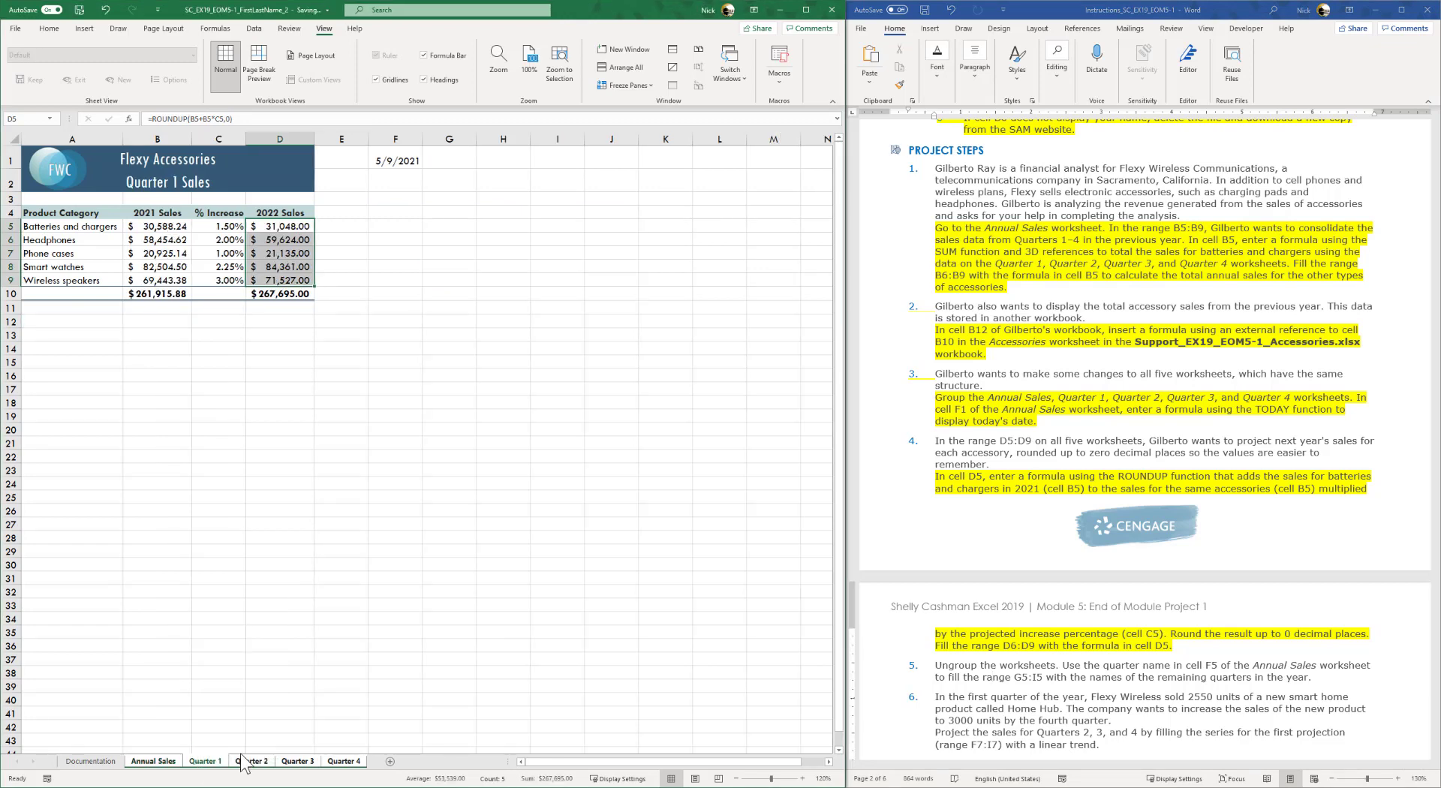
left_click(169, 762)
left_click(992, 677)
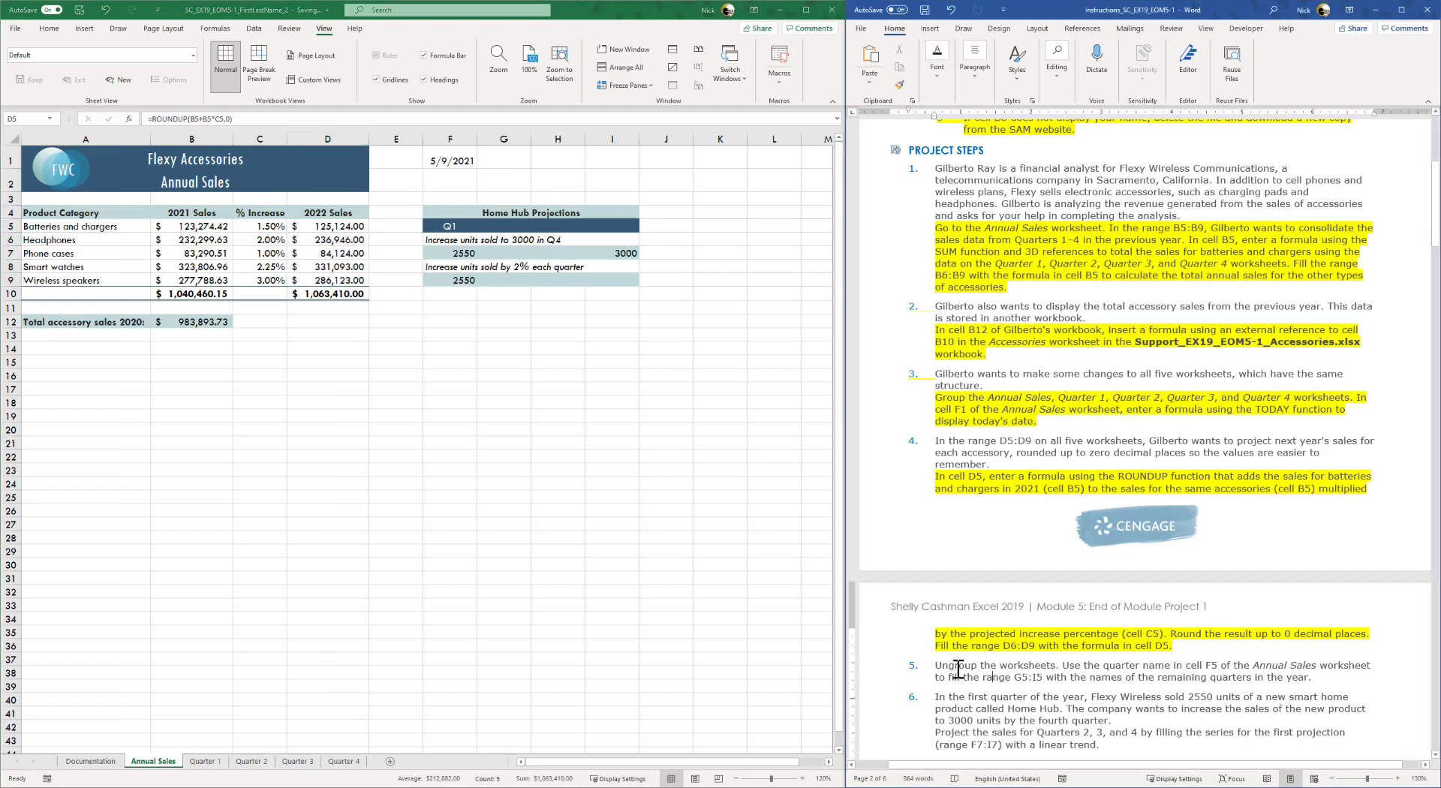
- Fill F5's Q1 across to I5 for Q2, Q3, Q4 and highlight step 5 yellow
left_click(459, 228)
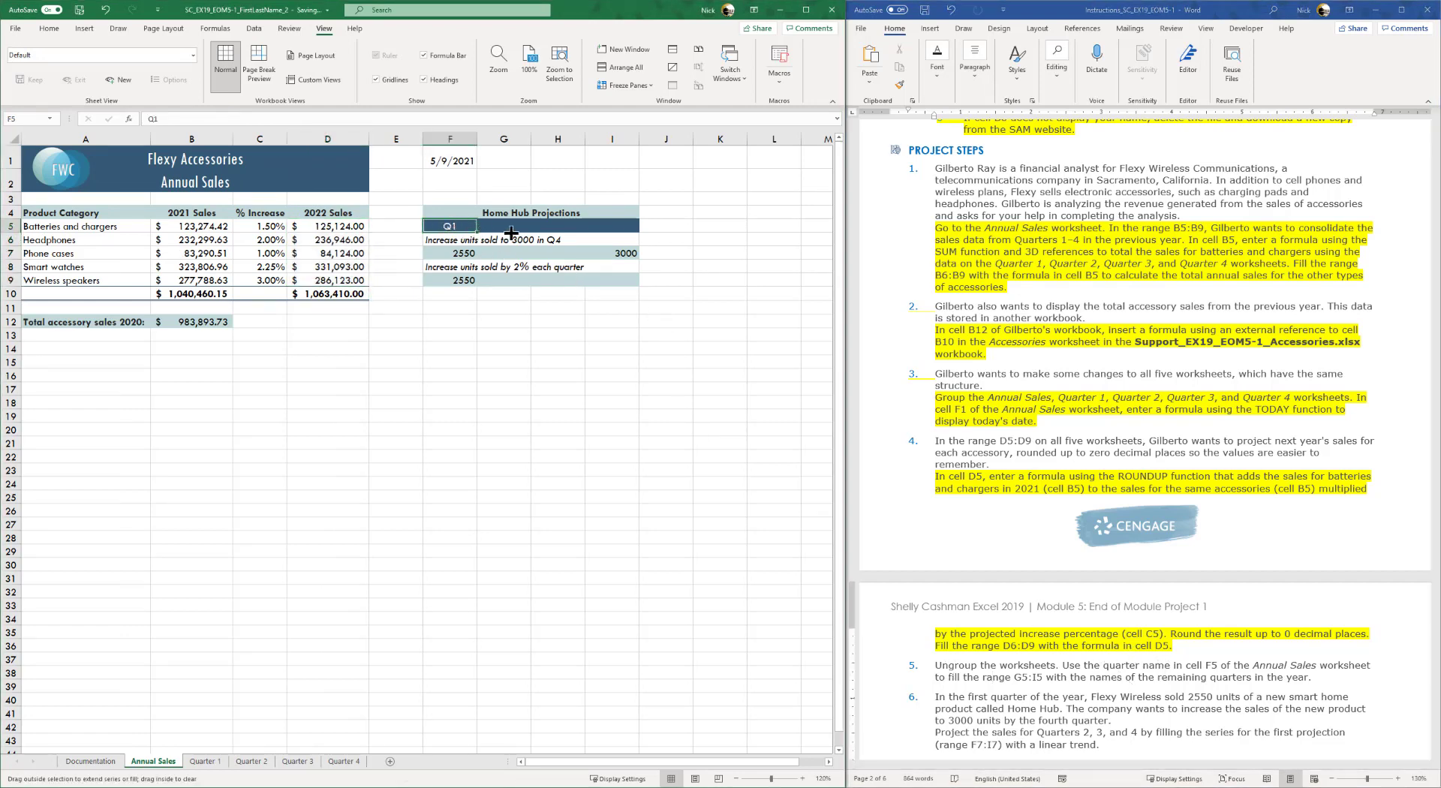
left_click_drag(479, 233, 621, 239)
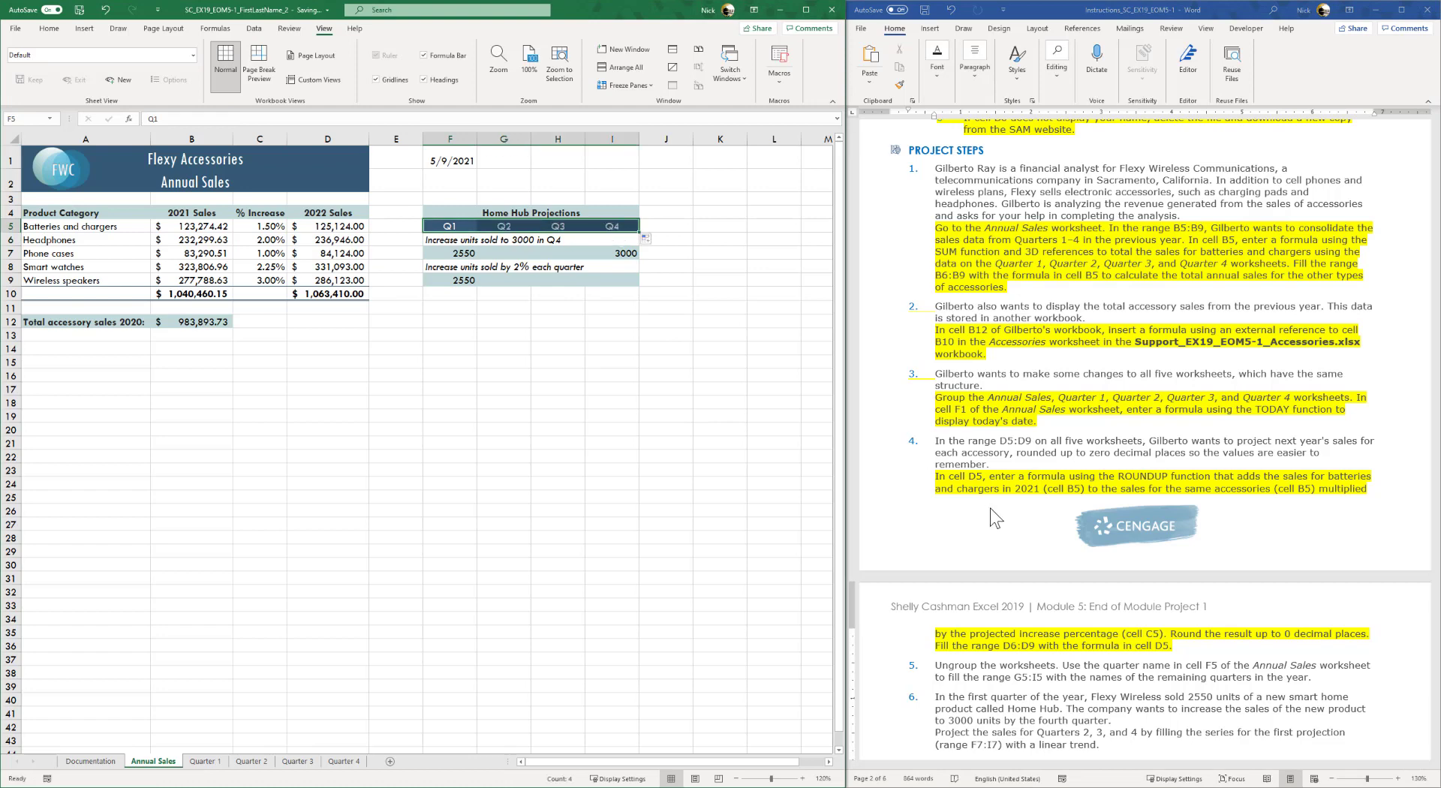
key("alt+Tab")
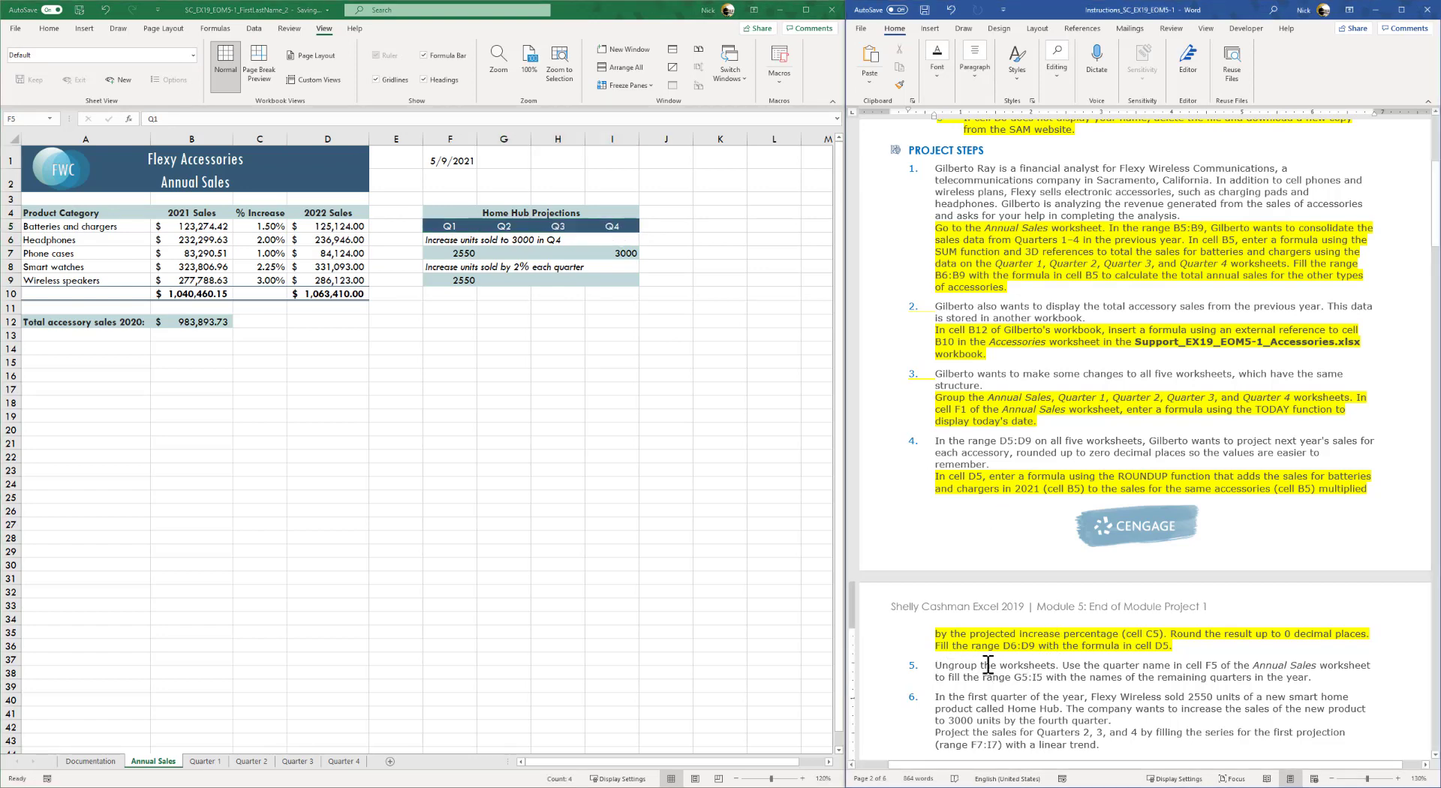
left_click_drag(936, 666, 1304, 672)
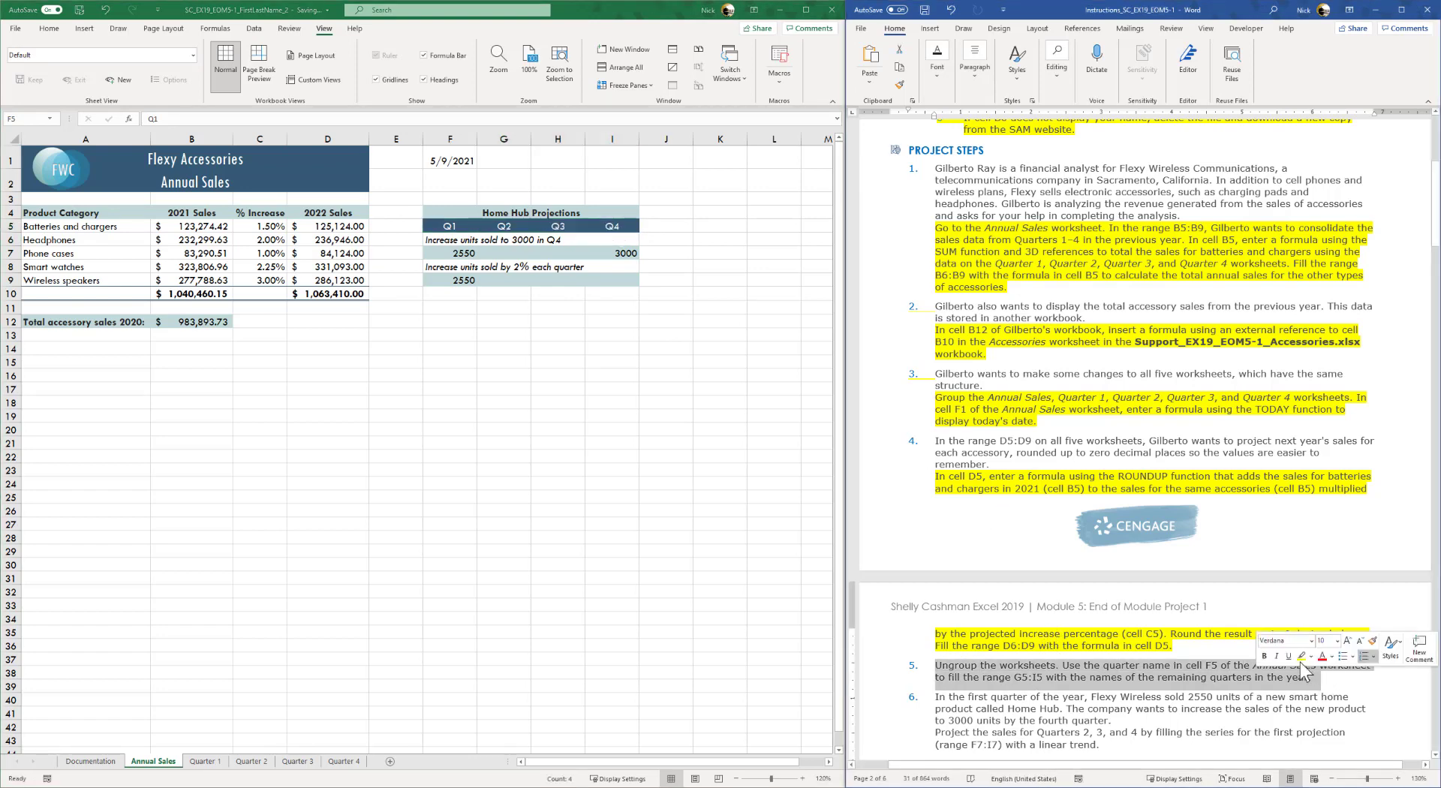
left_click(1301, 656)
- Scroll the instructions down to step 6's projection sentence and select it
key("Right")
scroll(1169, 679, "down", 5)
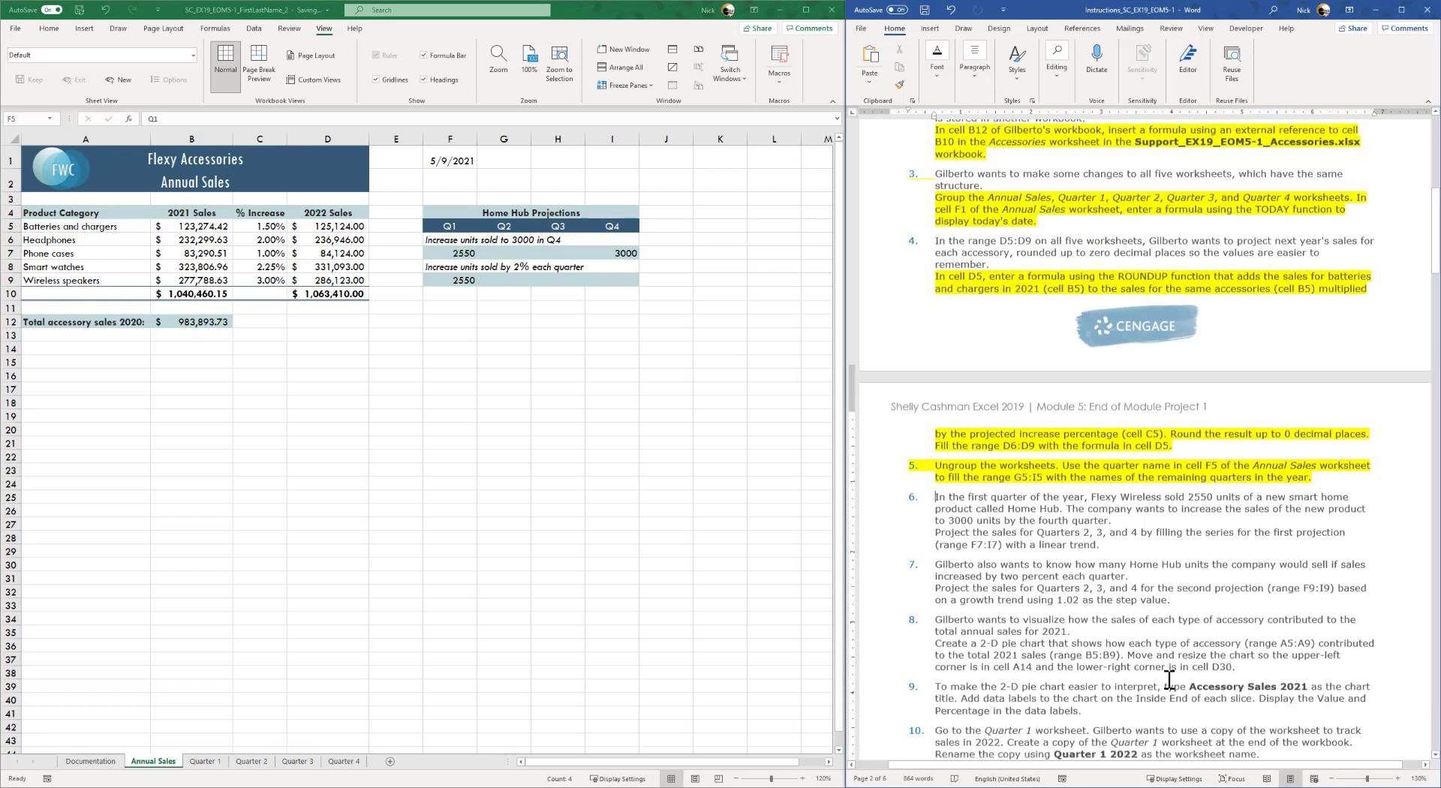
scroll(1169, 680, "down", 2)
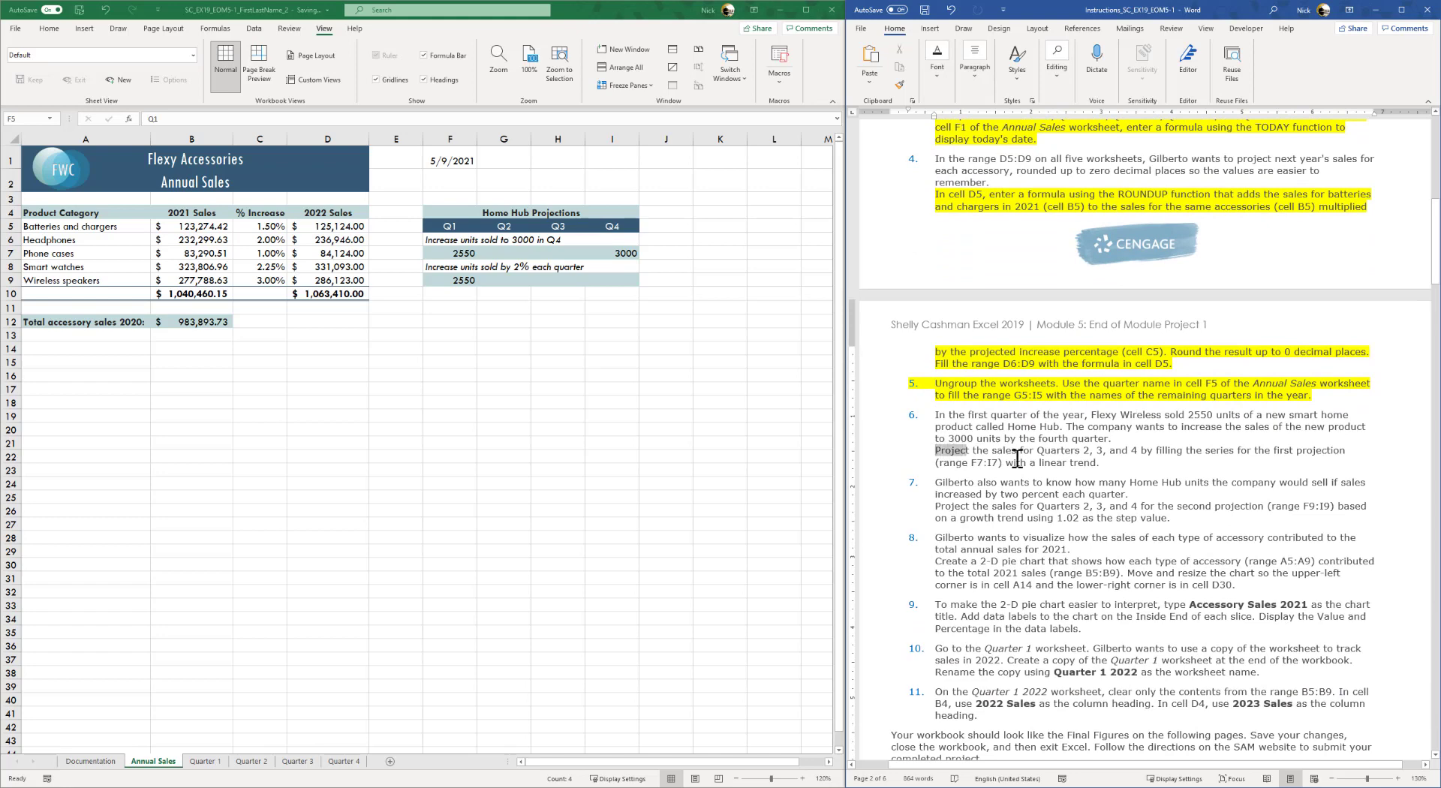
left_click_drag(935, 451, 1109, 464)
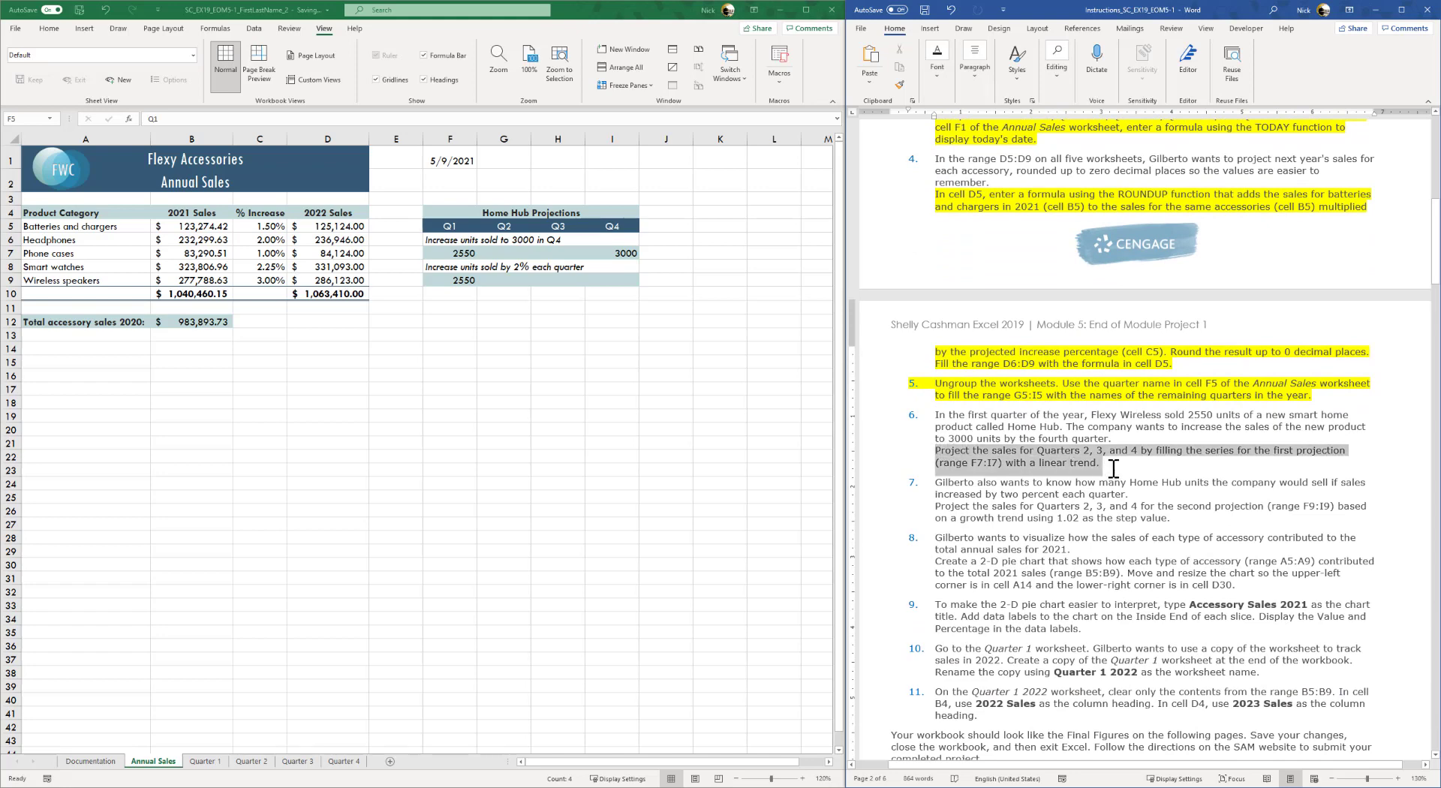
- Fill F7:I7 as a linear trend series from 2550 to 3000, giving 2700 and 2850
left_click(459, 253)
left_click_drag(484, 253, 616, 253)
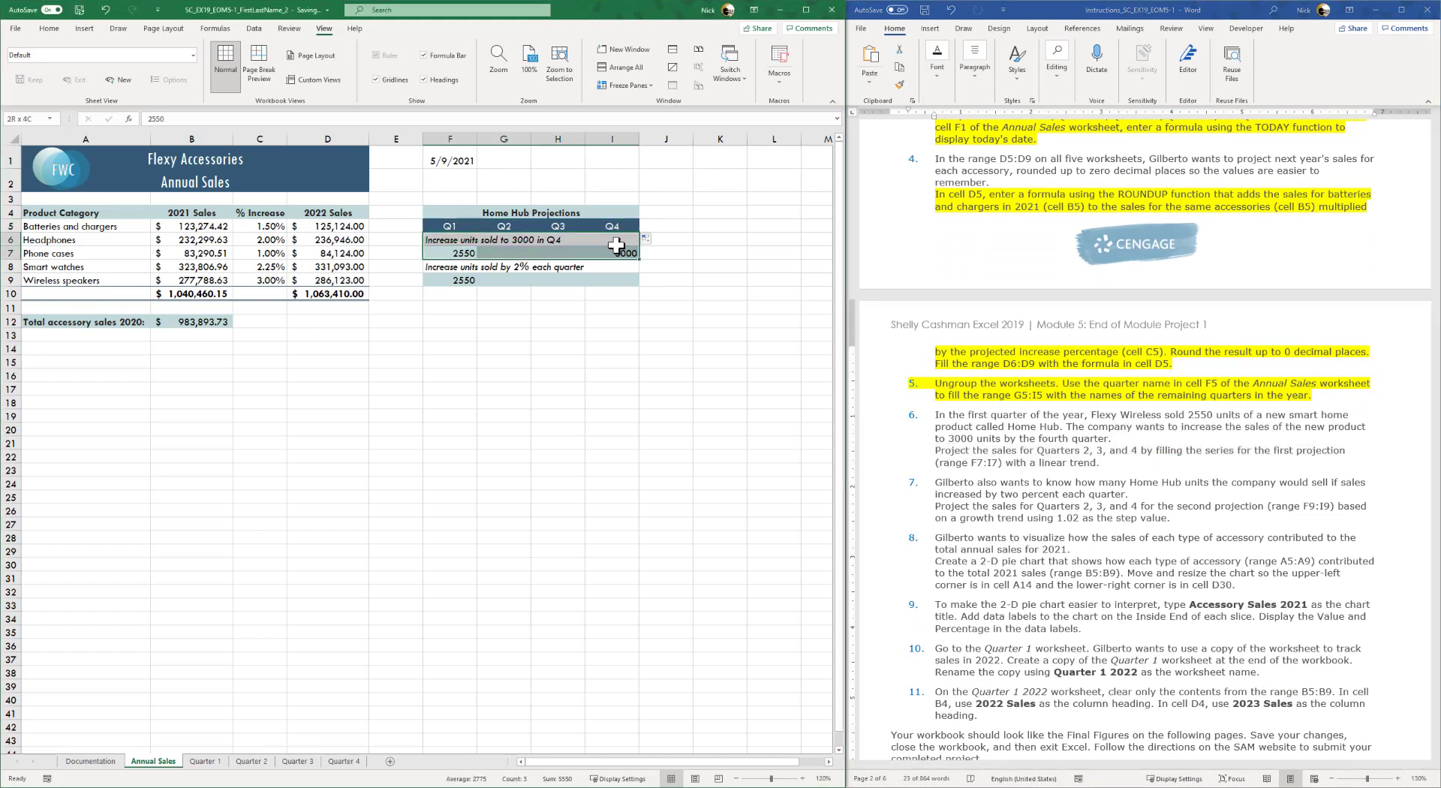
left_click(54, 31)
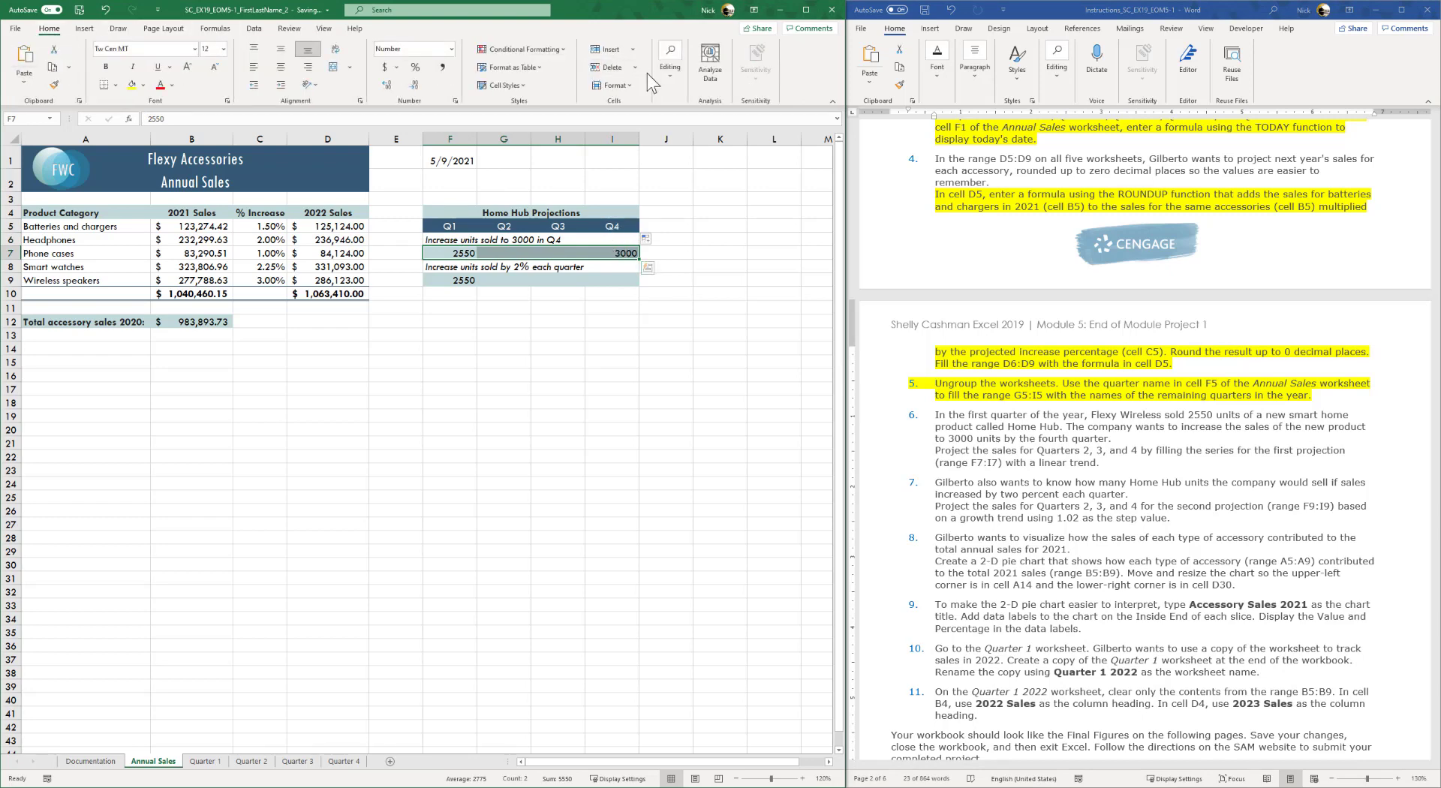
left_click(669, 68)
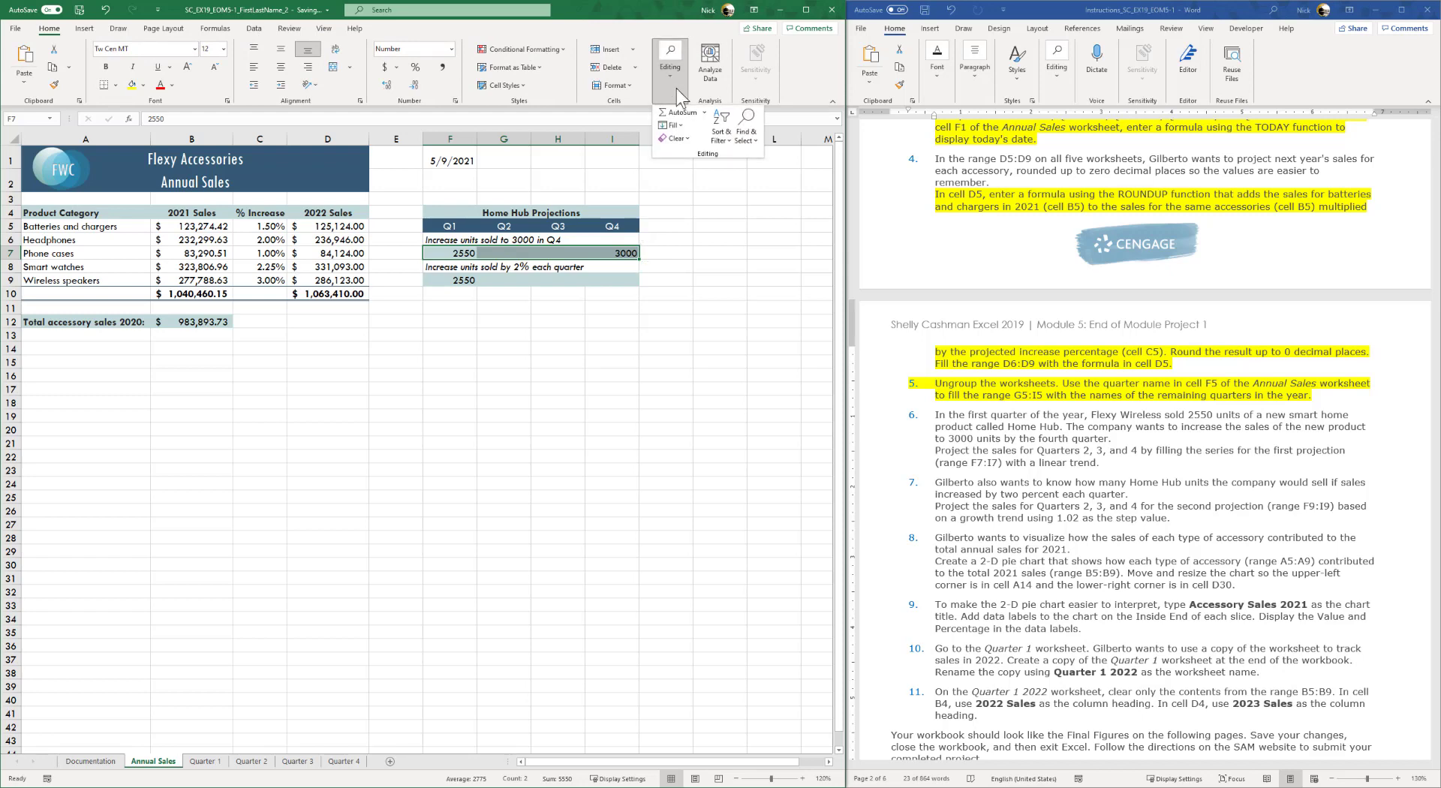
left_click(673, 126)
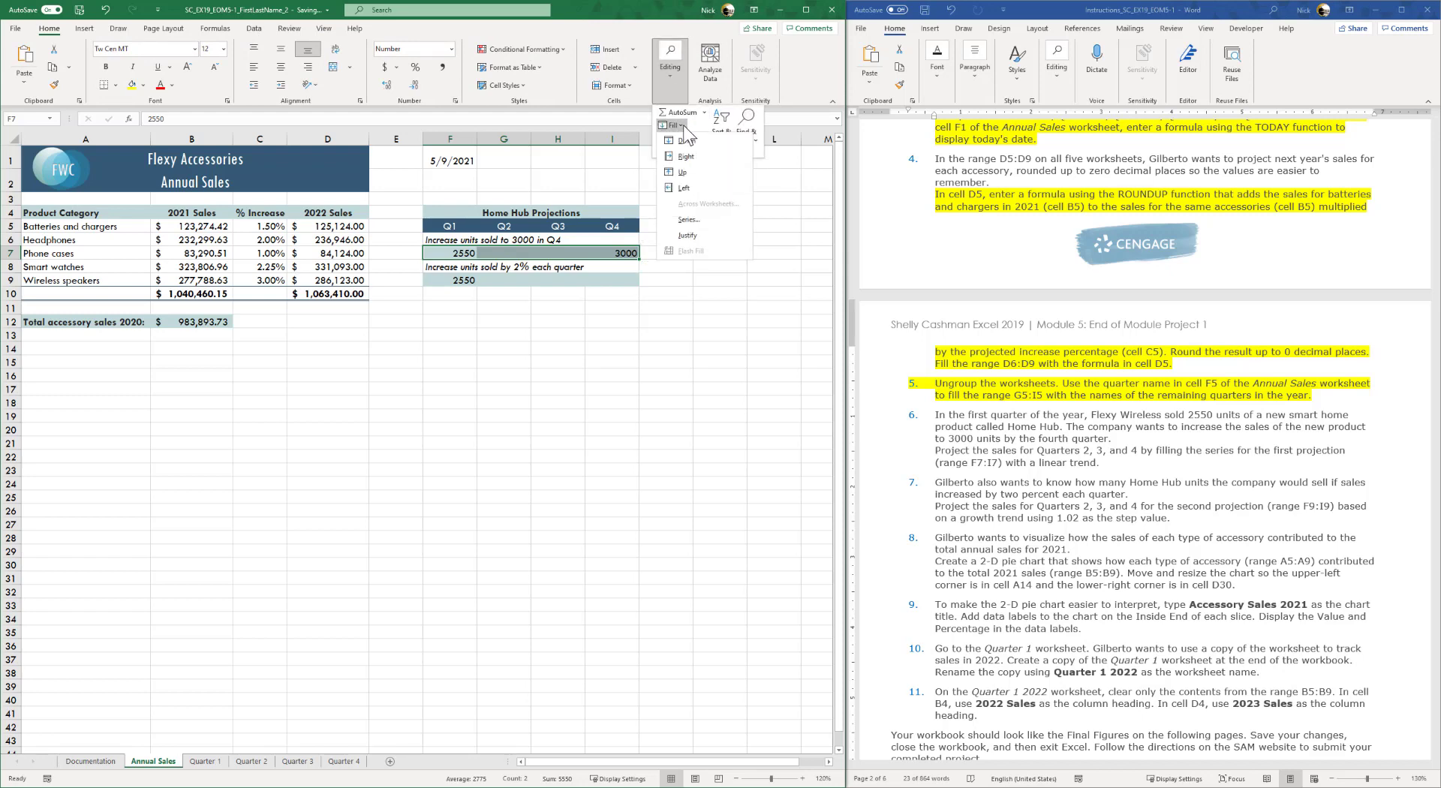
left_click(713, 220)
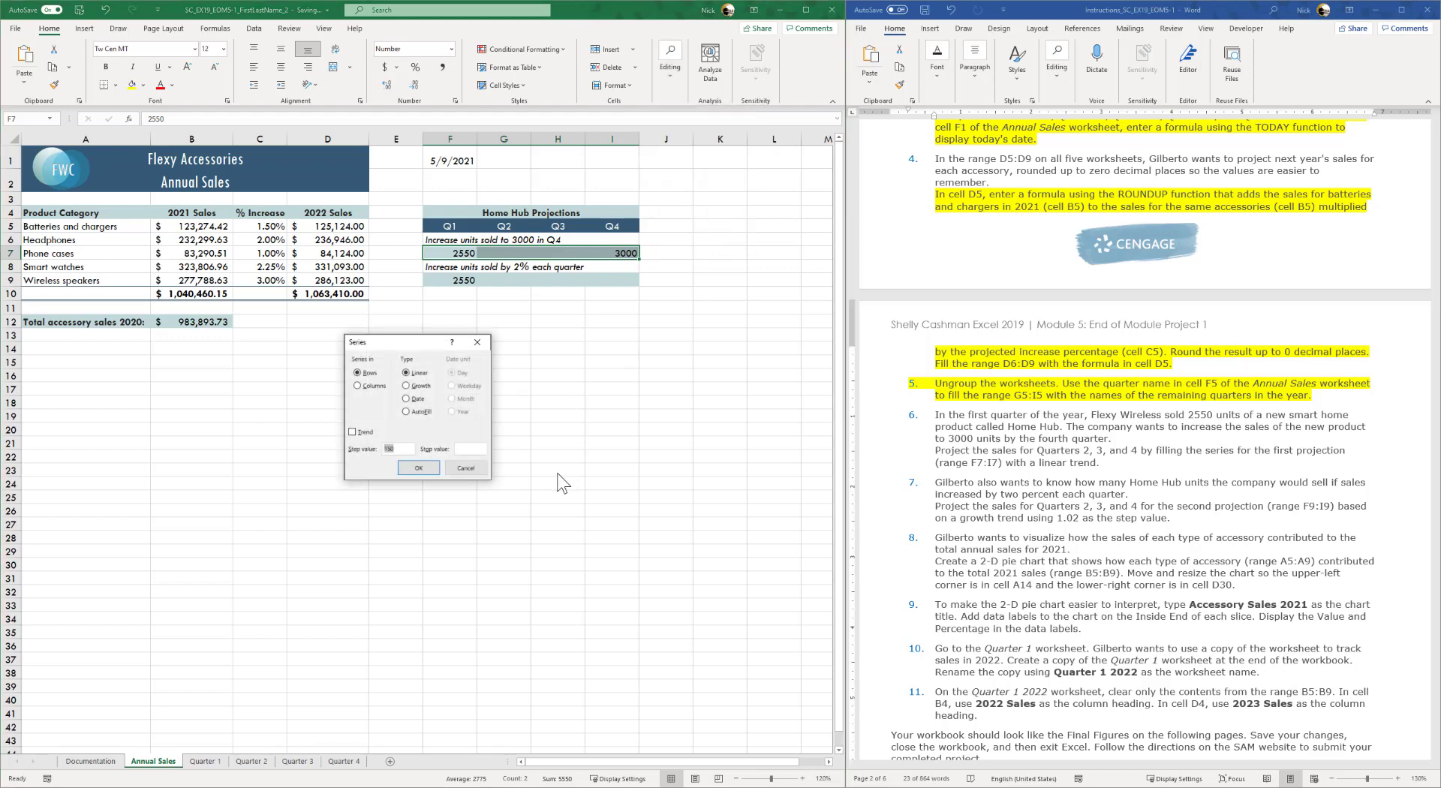
left_click(353, 432)
left_click(404, 463)
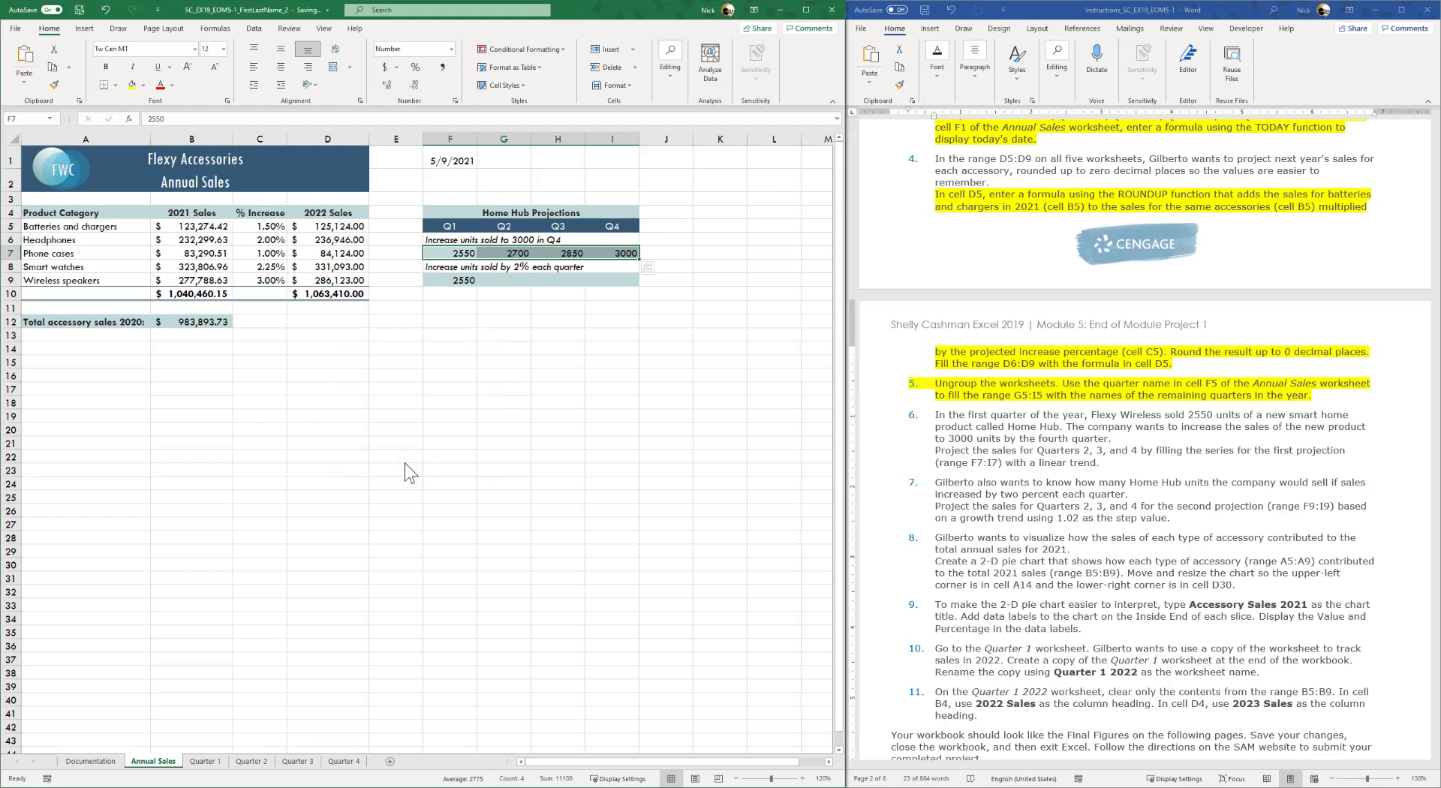
- Highlight the completed step 6 instruction yellow in Word and select step 7
triple_click(957, 461)
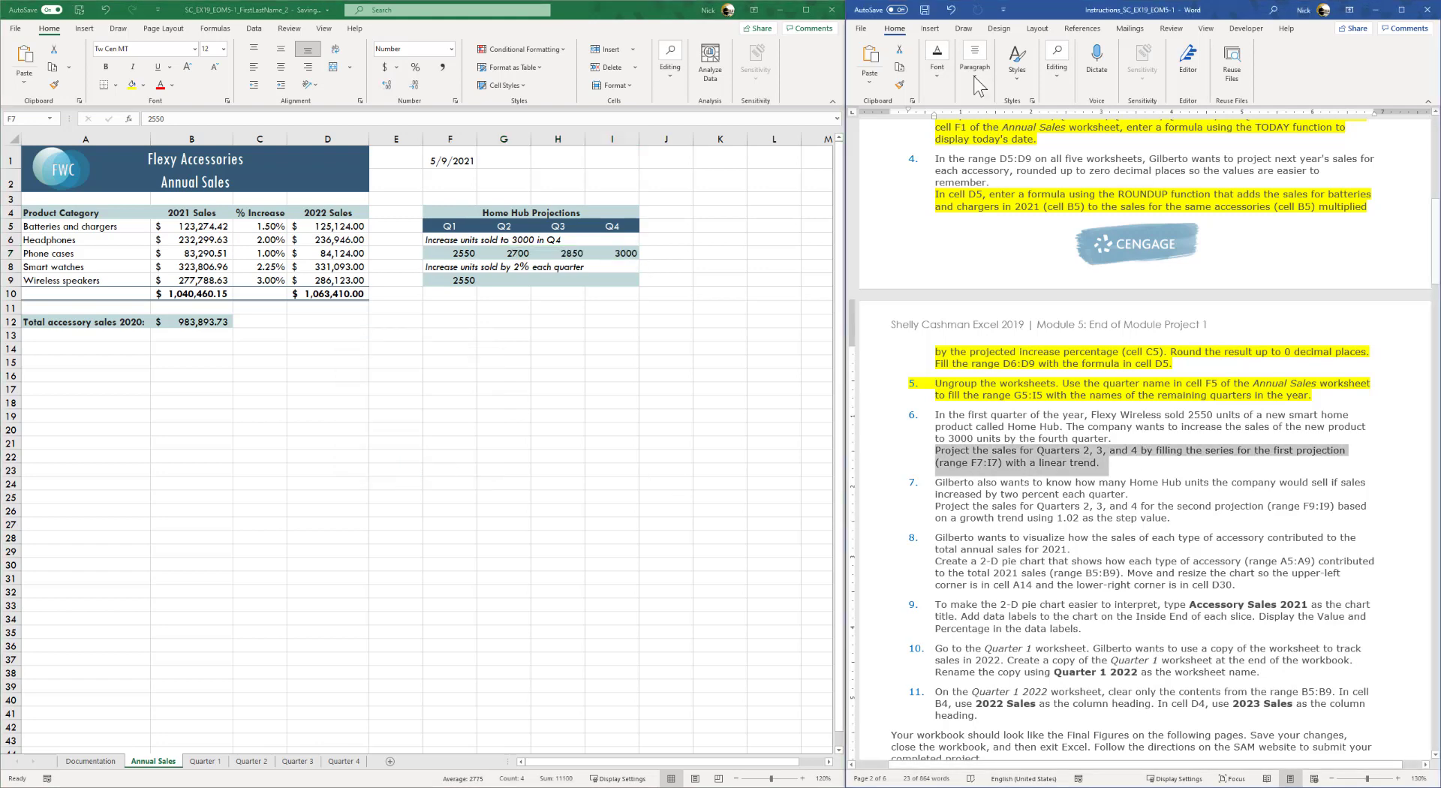
left_click(936, 60)
left_click(1043, 135)
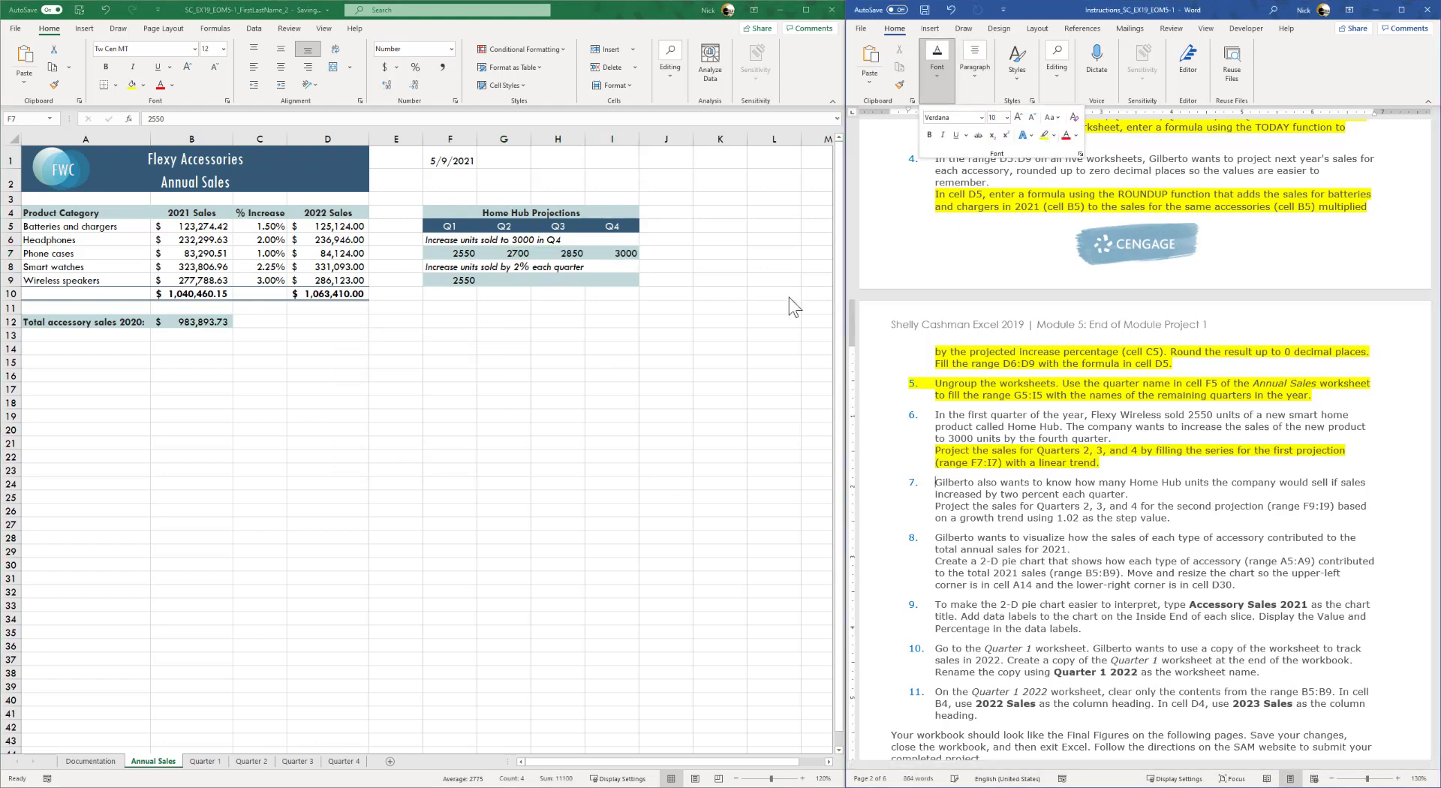
left_click(947, 508)
left_click_drag(938, 507, 1172, 519)
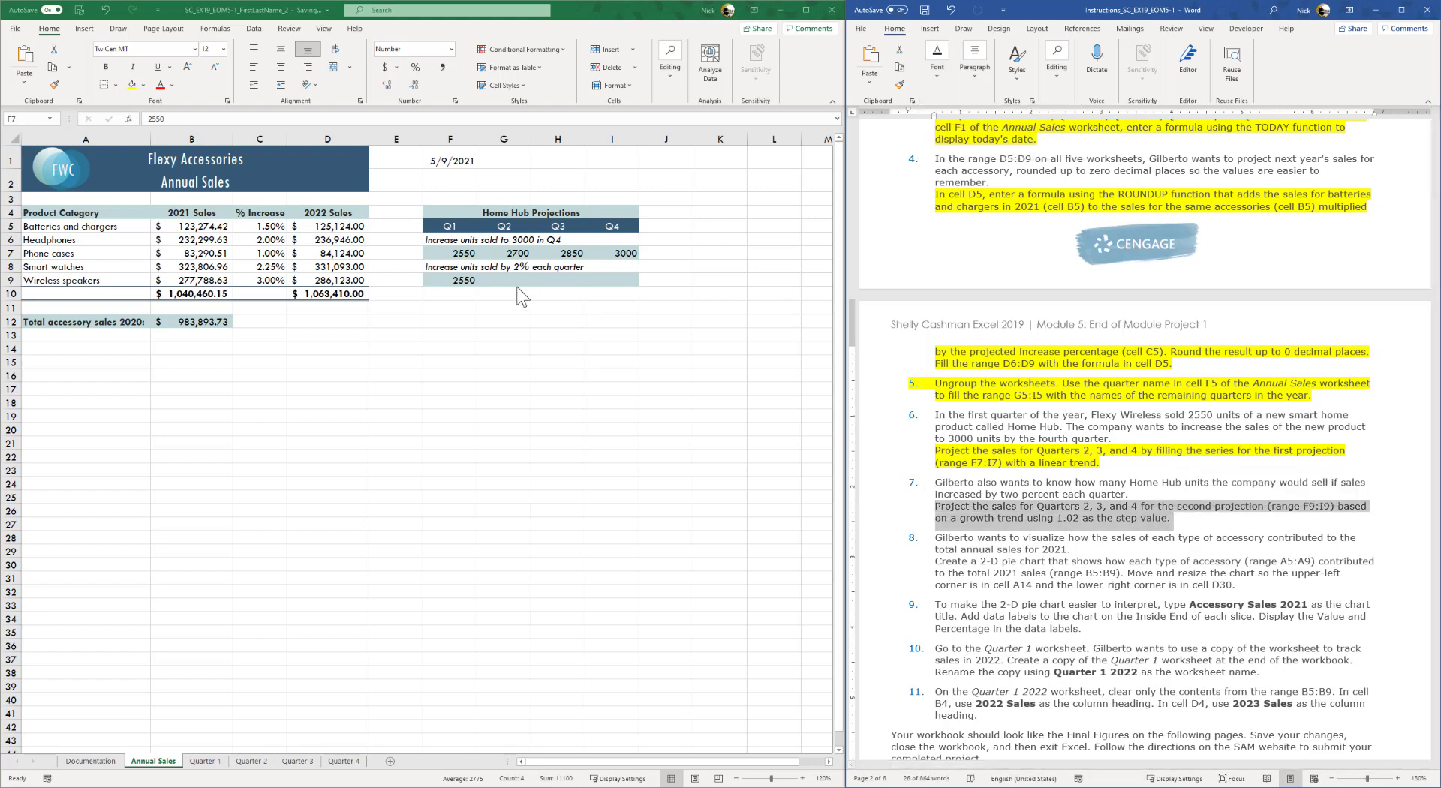
- Fill F9:I9 as a 1.02 growth series, giving 2601, 2653 and 2706
left_click(444, 286)
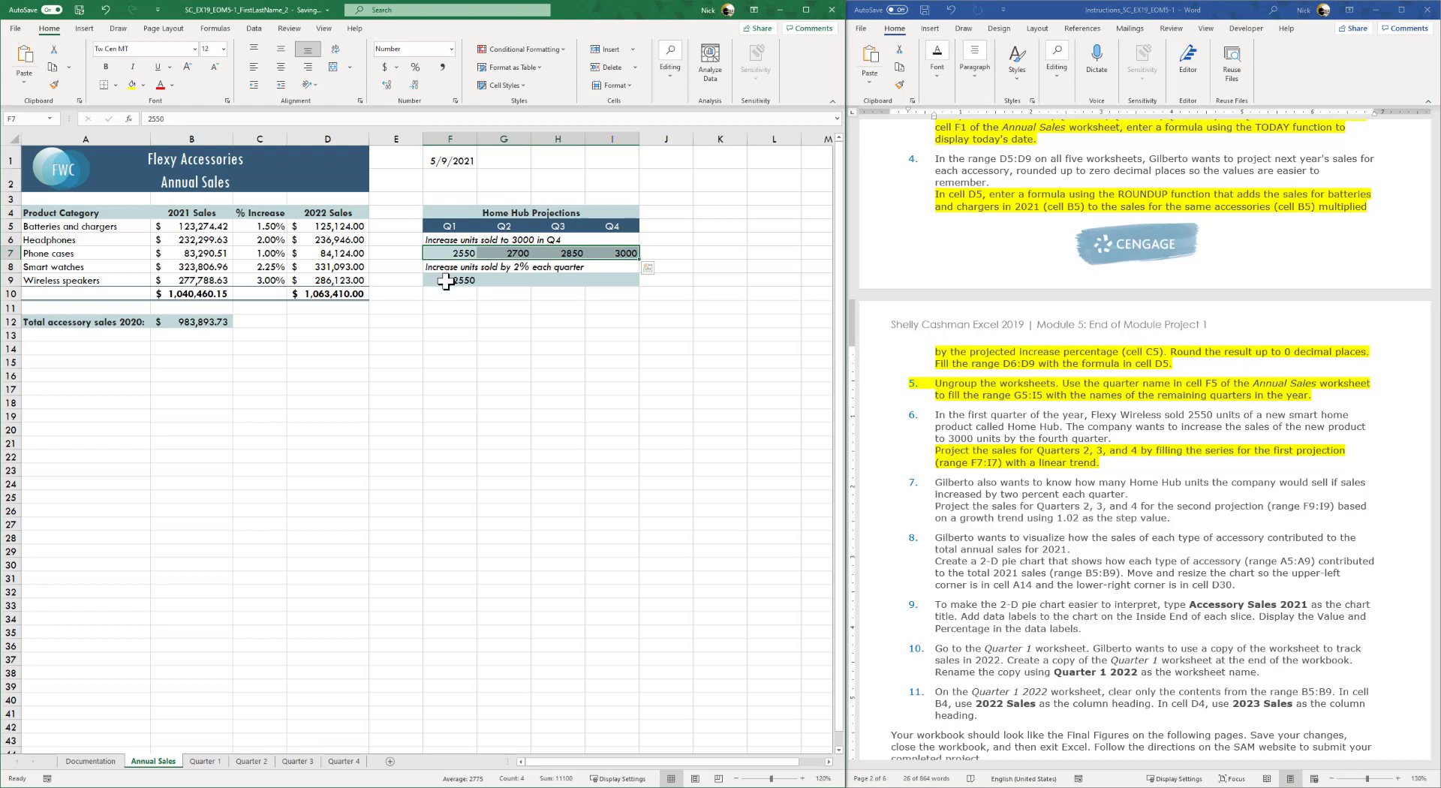
left_click_drag(446, 282, 631, 279)
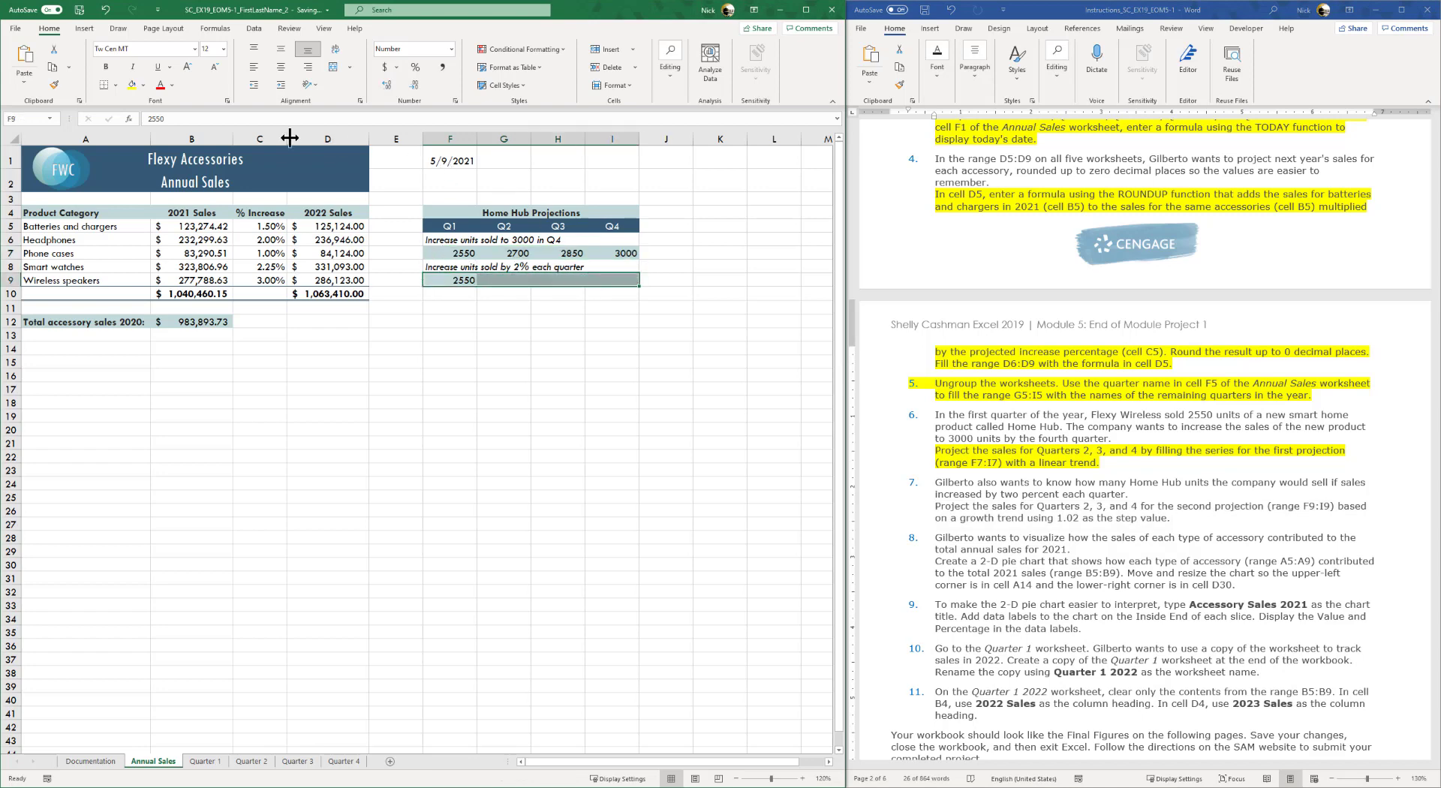
left_click(669, 75)
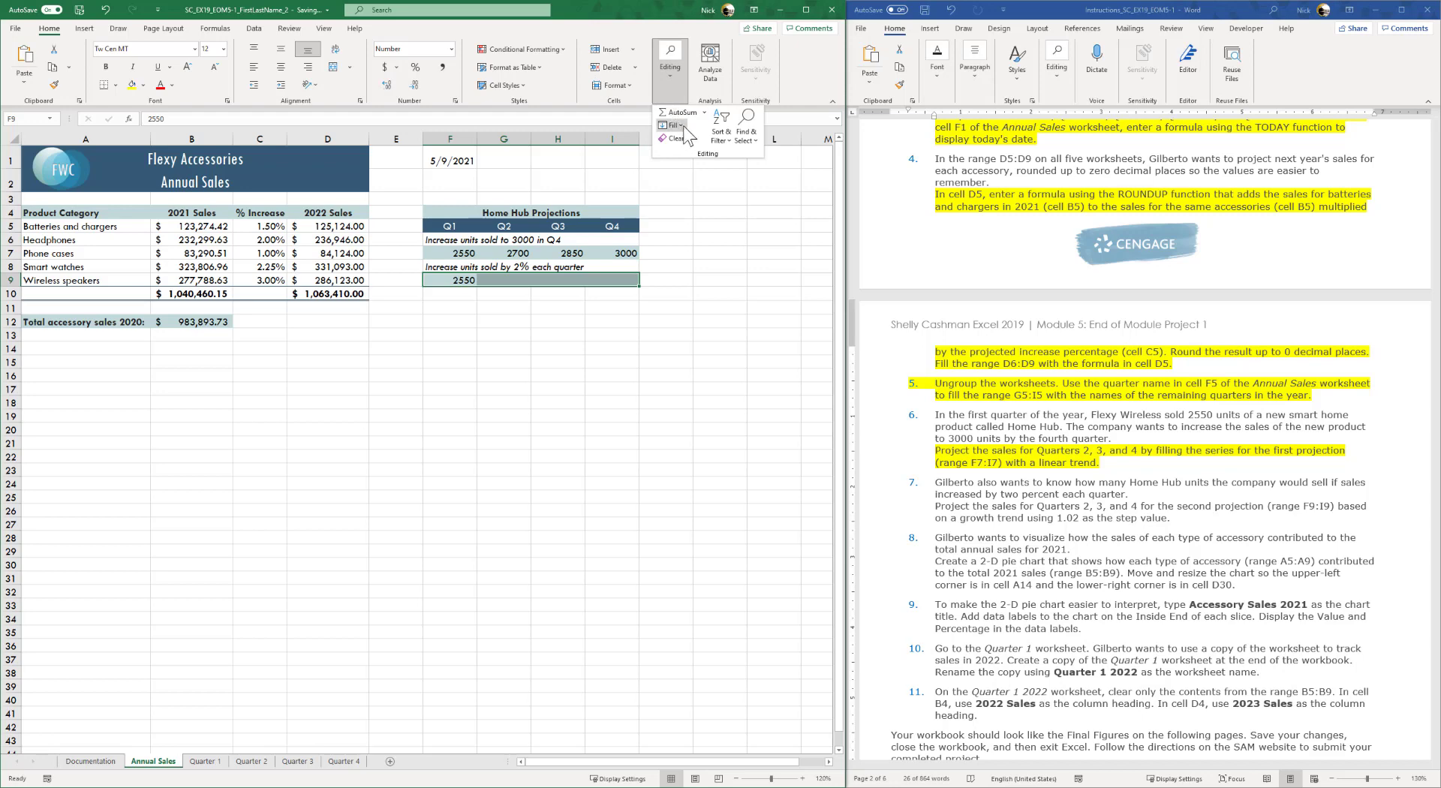
mouse_move(672, 125)
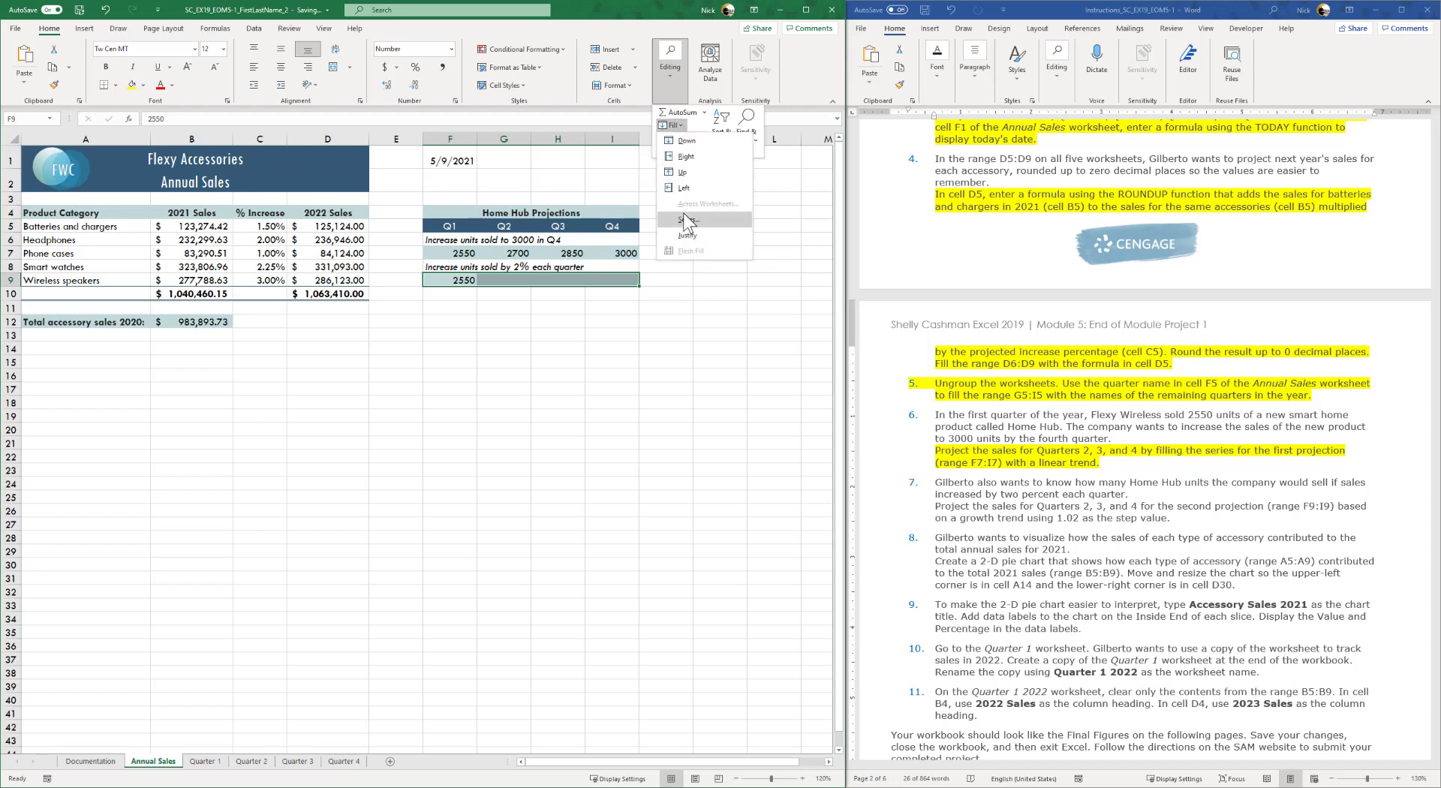
left_click(689, 220)
left_click(424, 386)
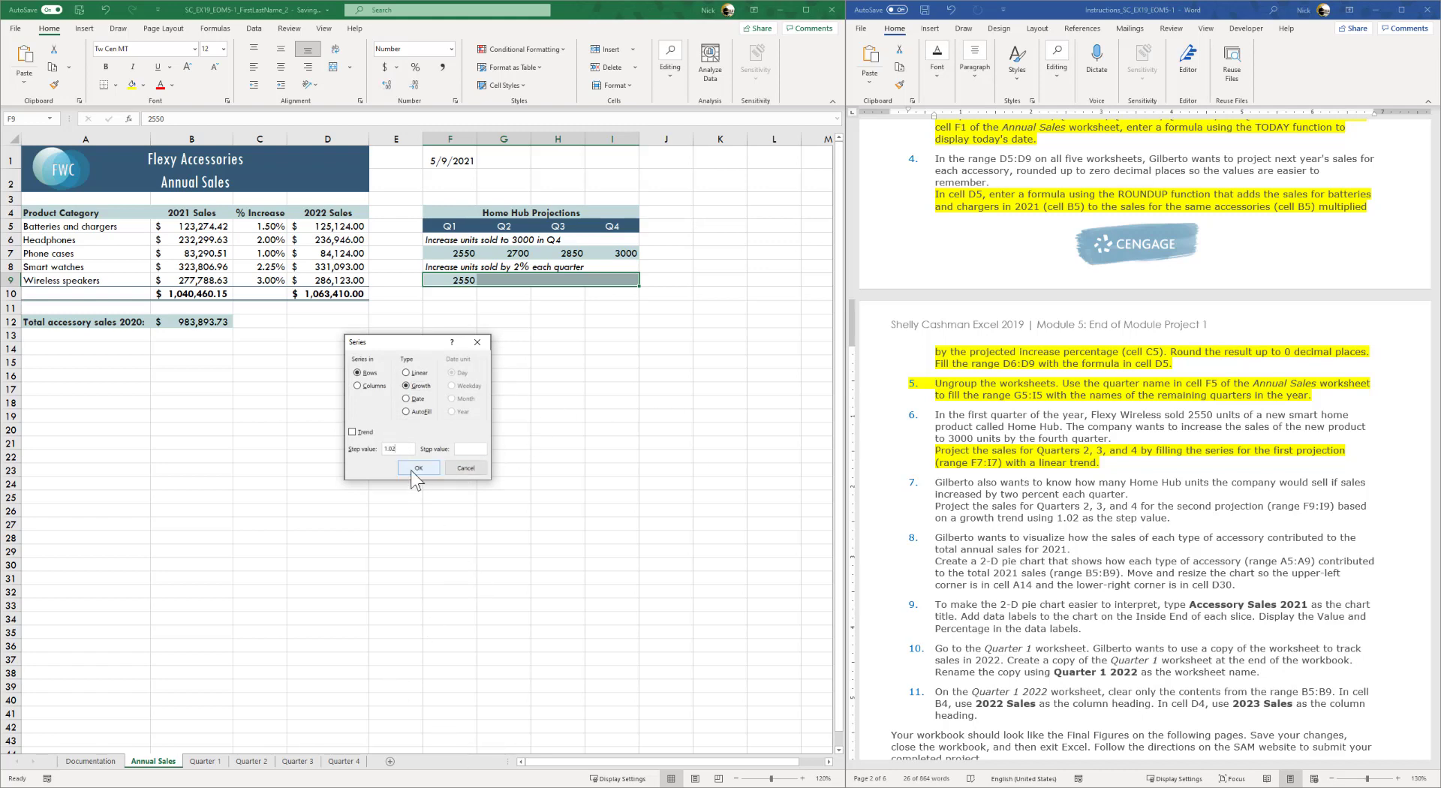
left_click(418, 468)
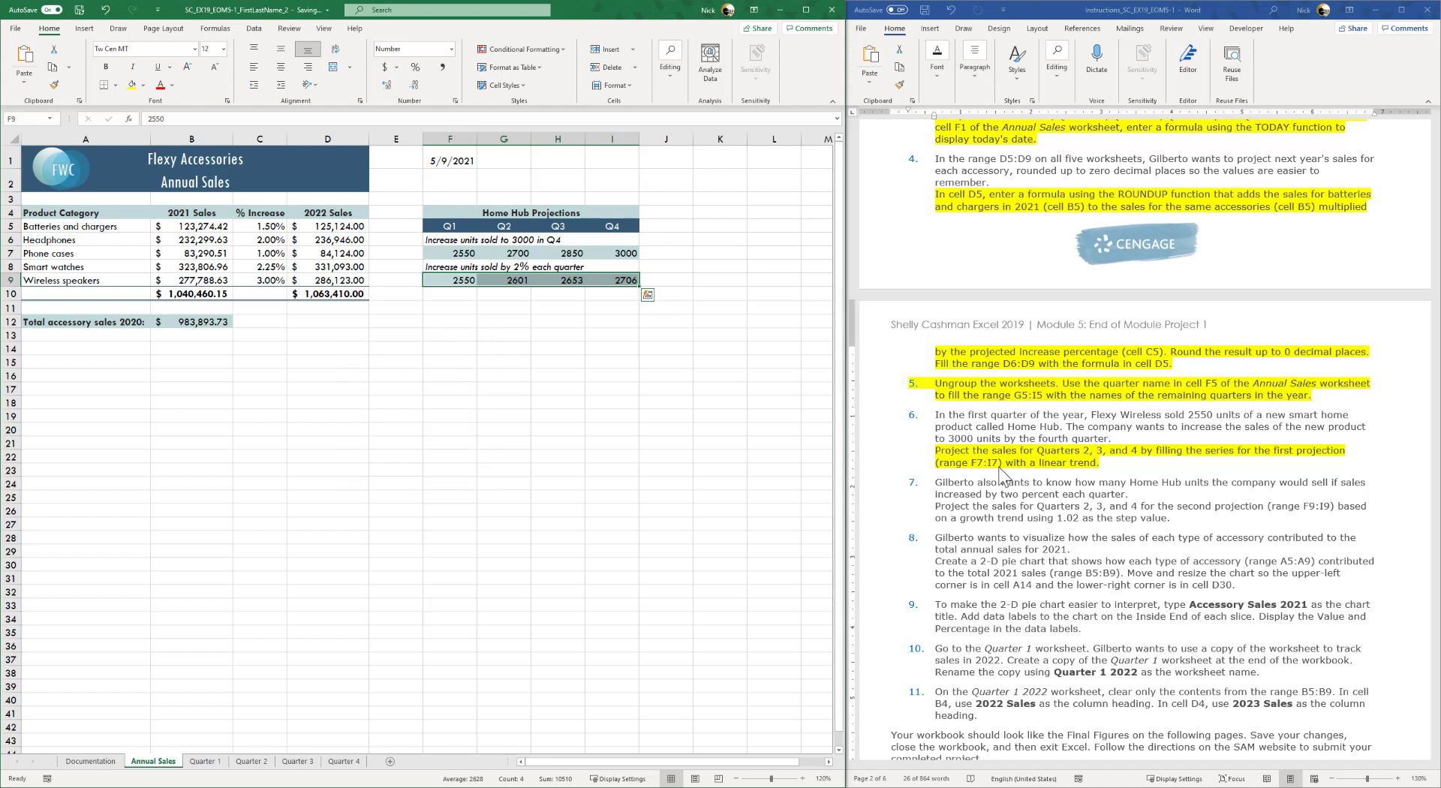
- Highlight item 7's second-projection sentence in yellow
triple_click(998, 508)
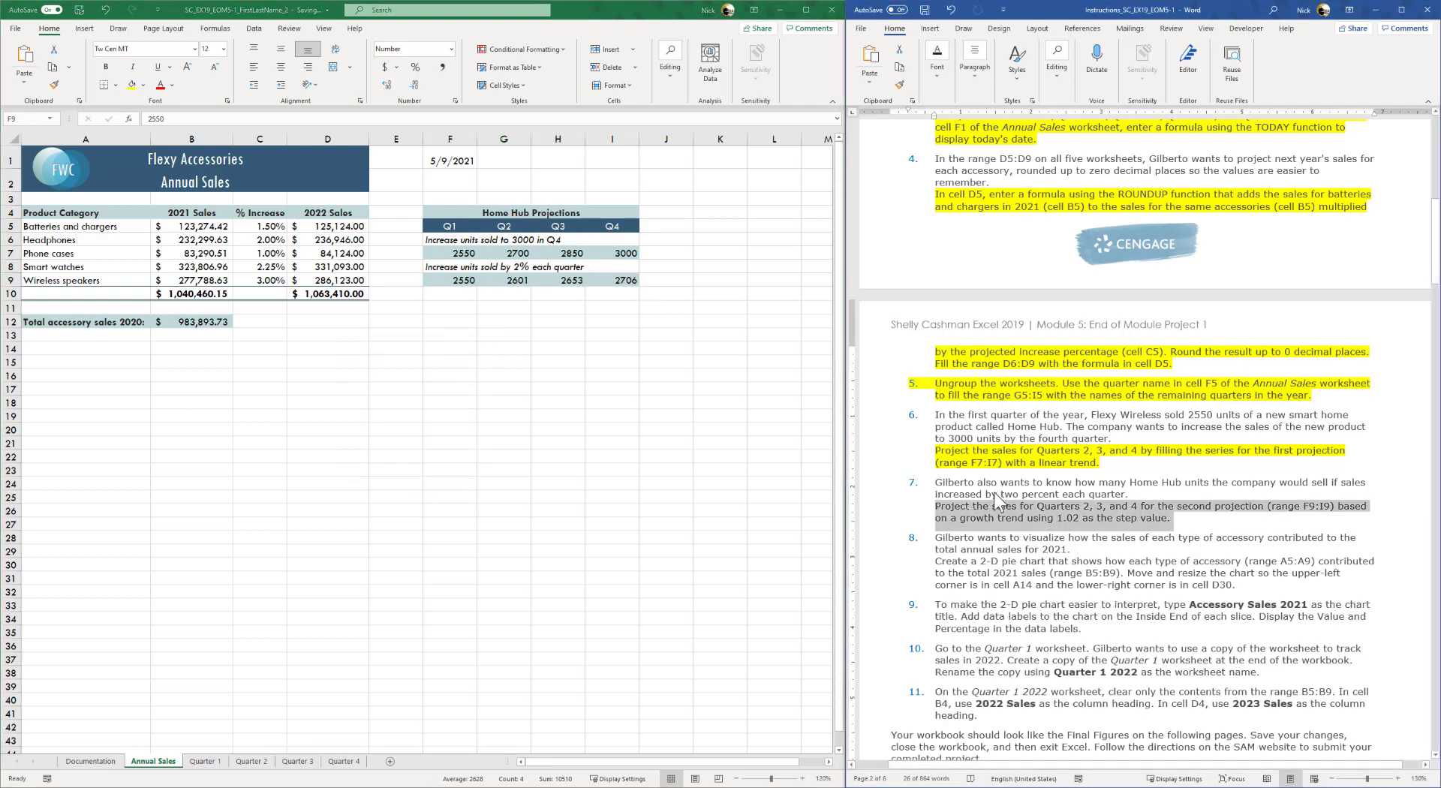
left_click(937, 90)
left_click(1043, 135)
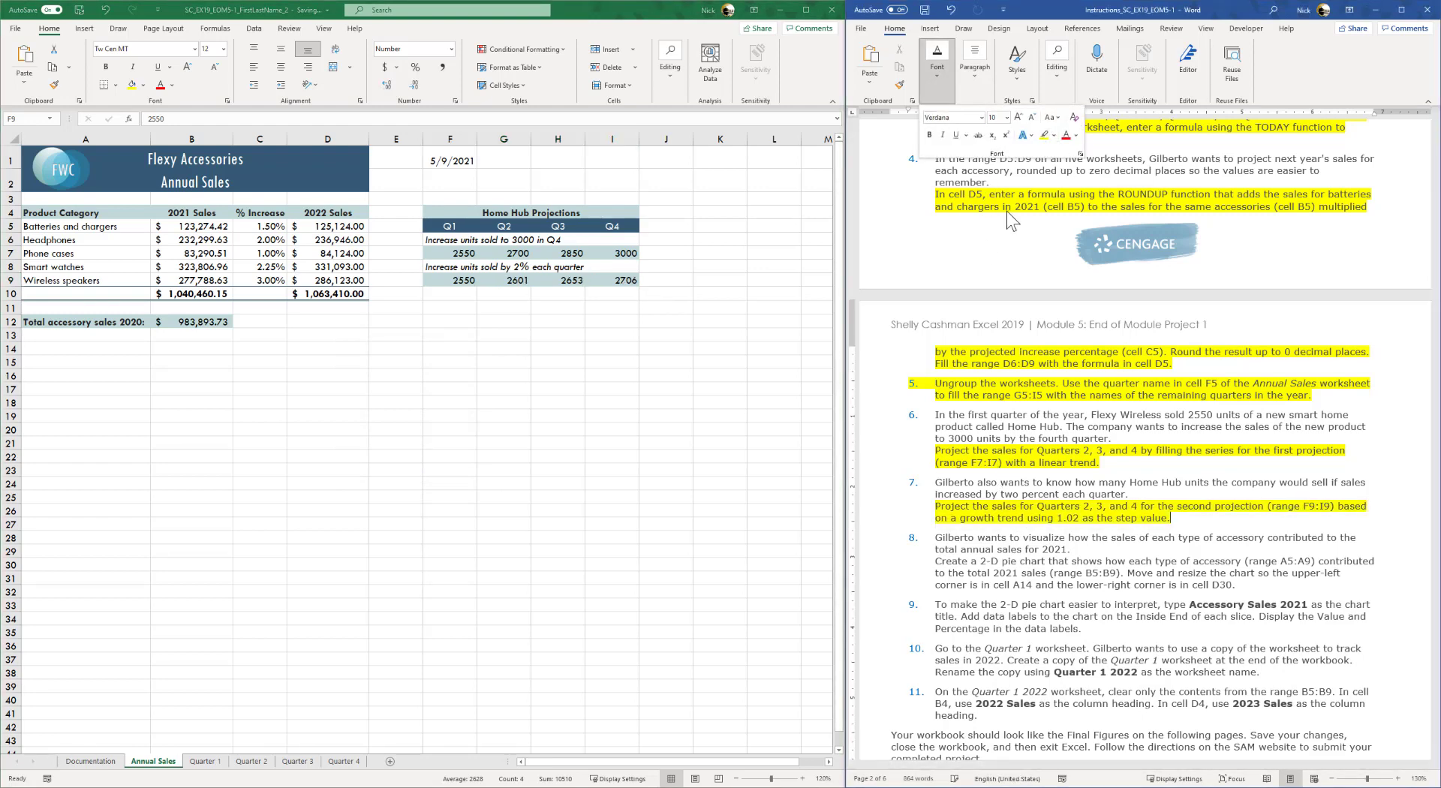
- Select item 8's pie chart instruction, then the categories and 2021 sales in A5:B9
mouse_move(938, 564)
left_mouse_down()
mouse_move(1139, 570)
mouse_move(1124, 573)
left_mouse_up()
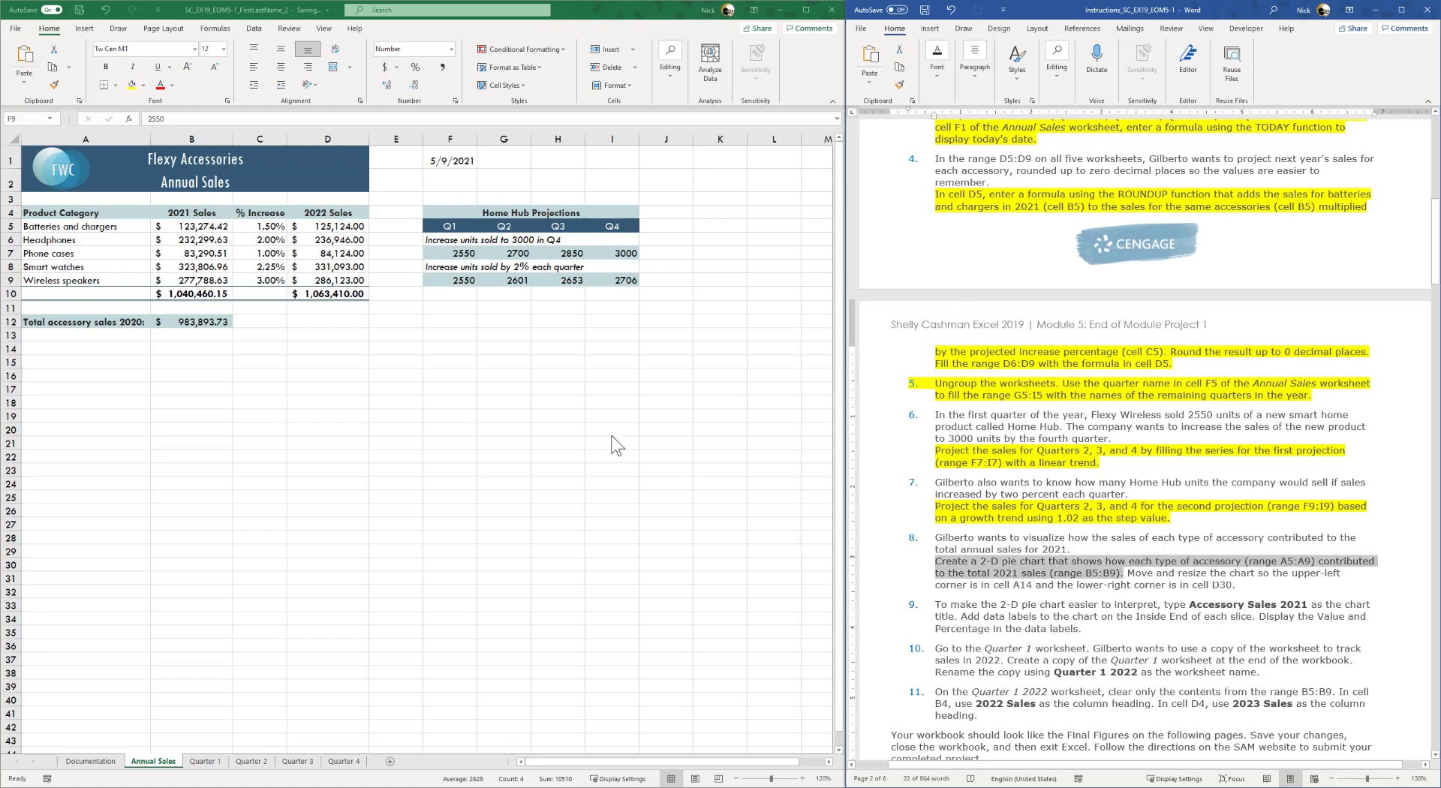
left_click(95, 228)
left_click_drag(96, 228, 190, 279)
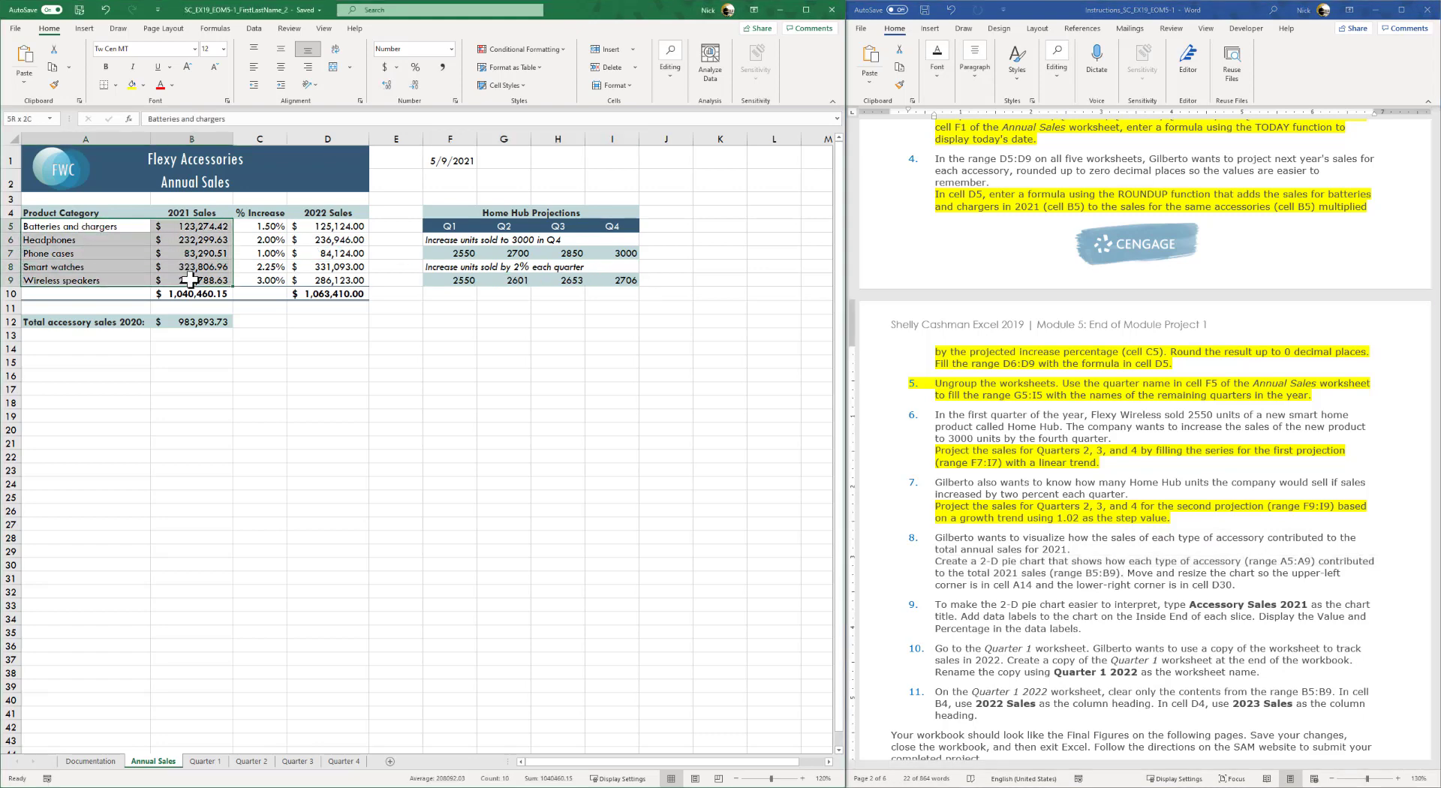
- Insert a 2-D pie chart of the A5:B9 sales and position it over A14:D30
left_click(84, 28)
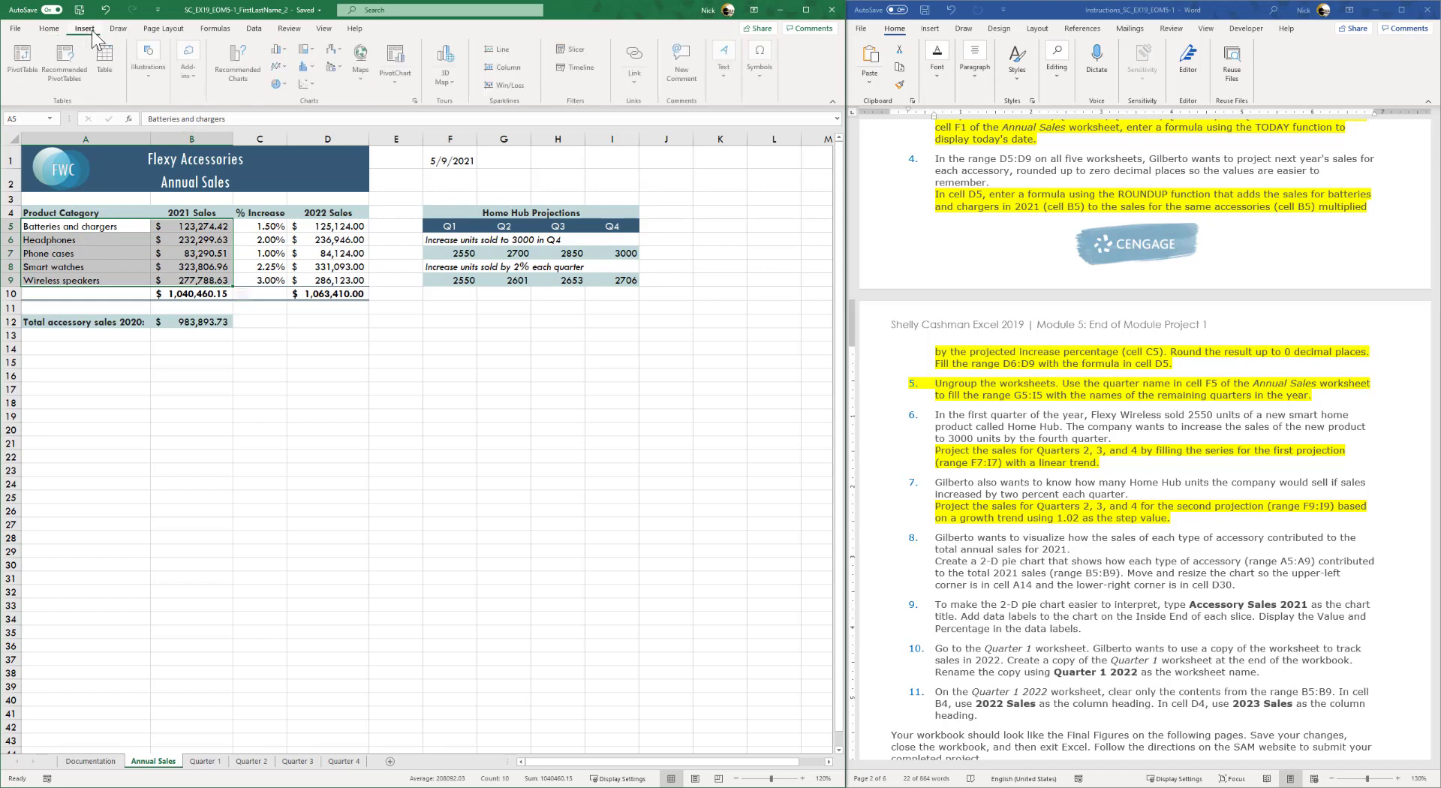
left_click(280, 83)
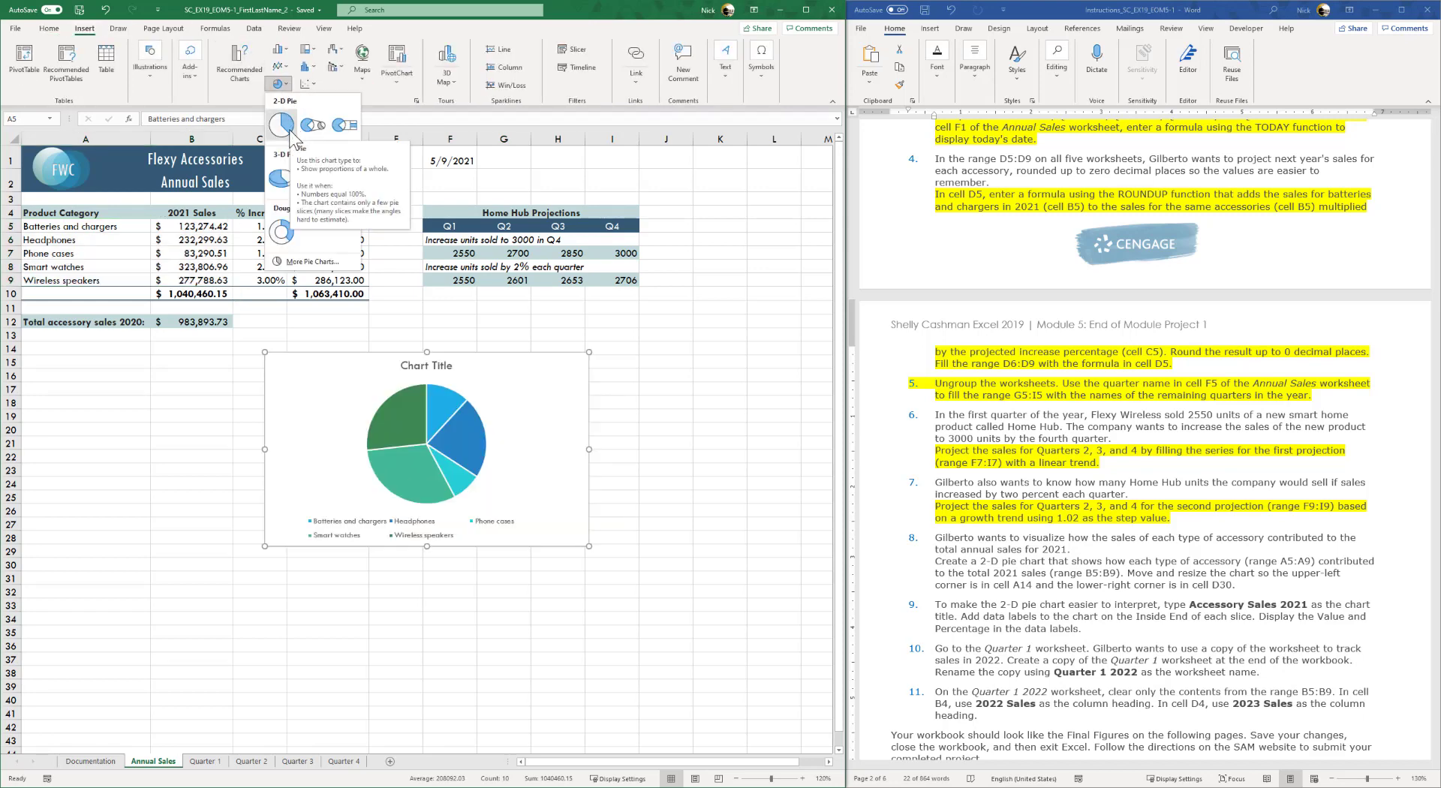
left_click(289, 126)
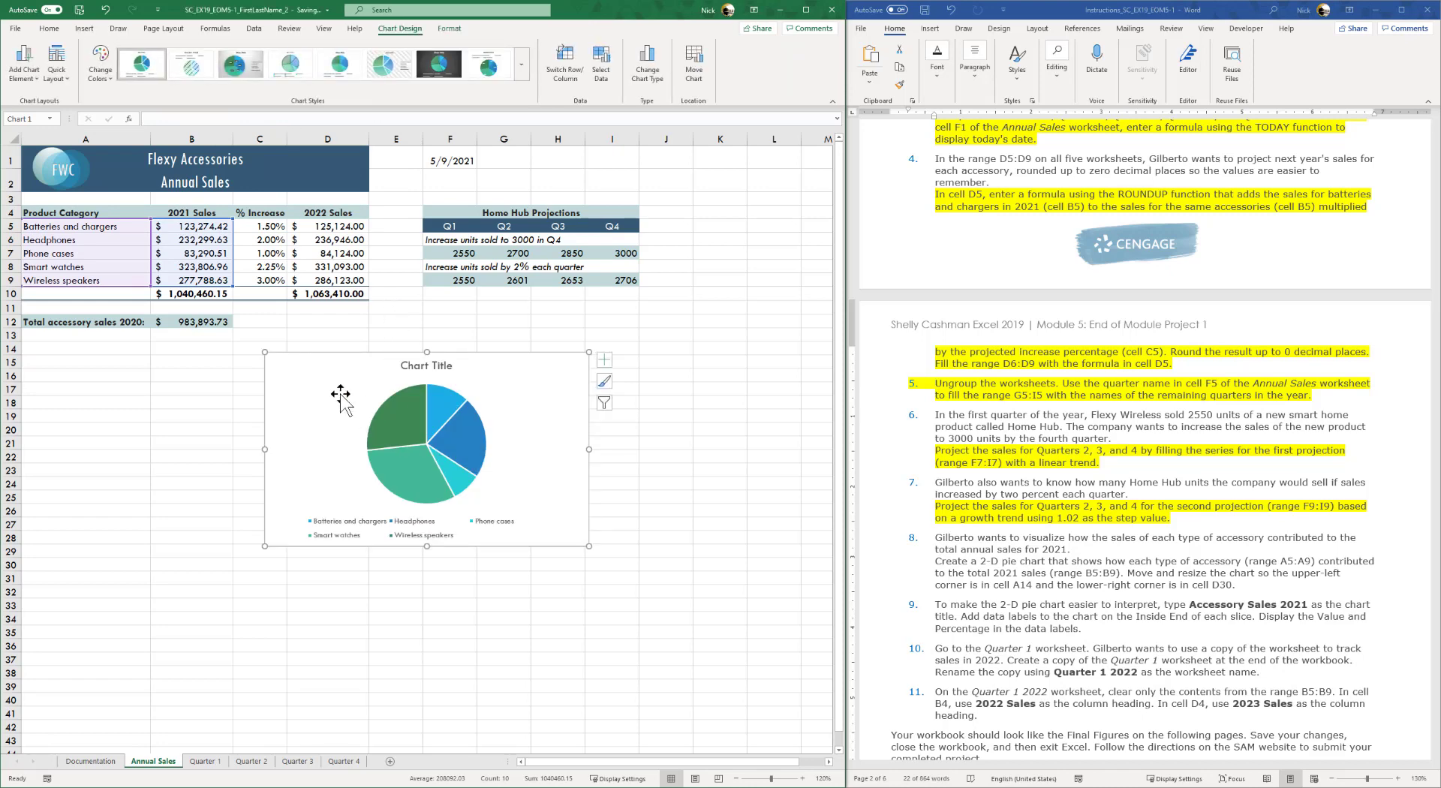
left_click_drag(341, 392, 104, 386)
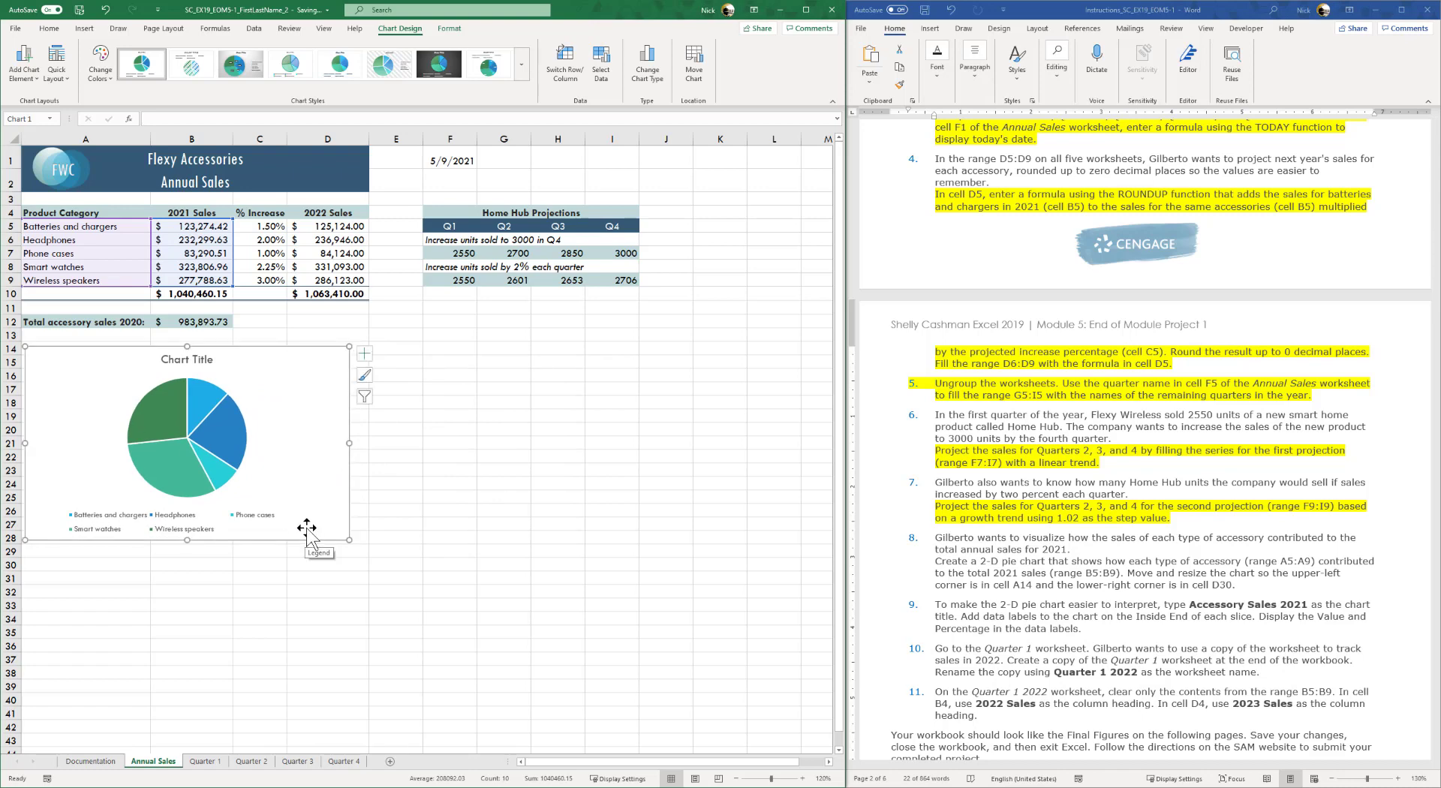
left_click_drag(350, 540, 359, 567)
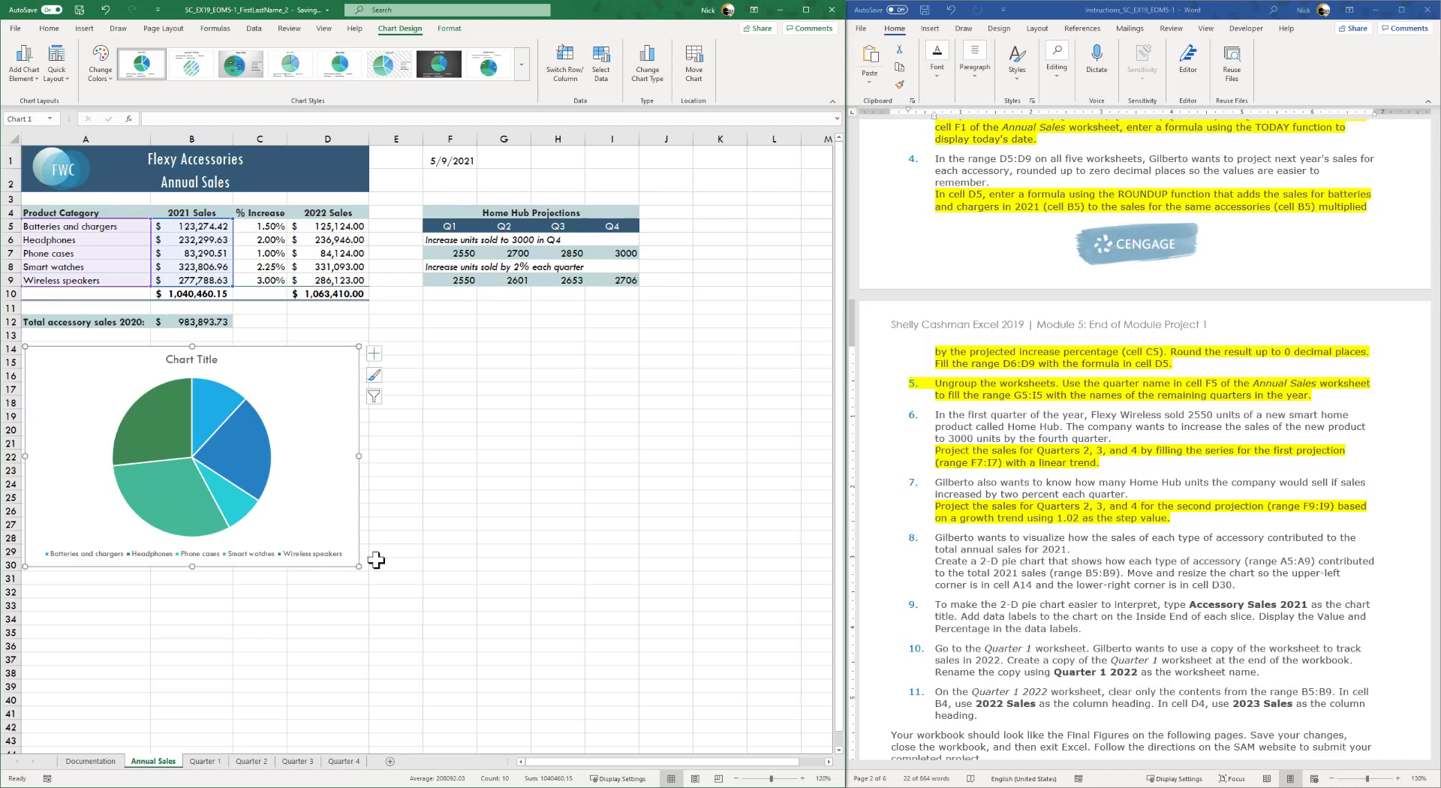
left_click(947, 578, "ctrl")
- Highlight the full item 8 pie chart instruction in yellow in Word
left_click(941, 566)
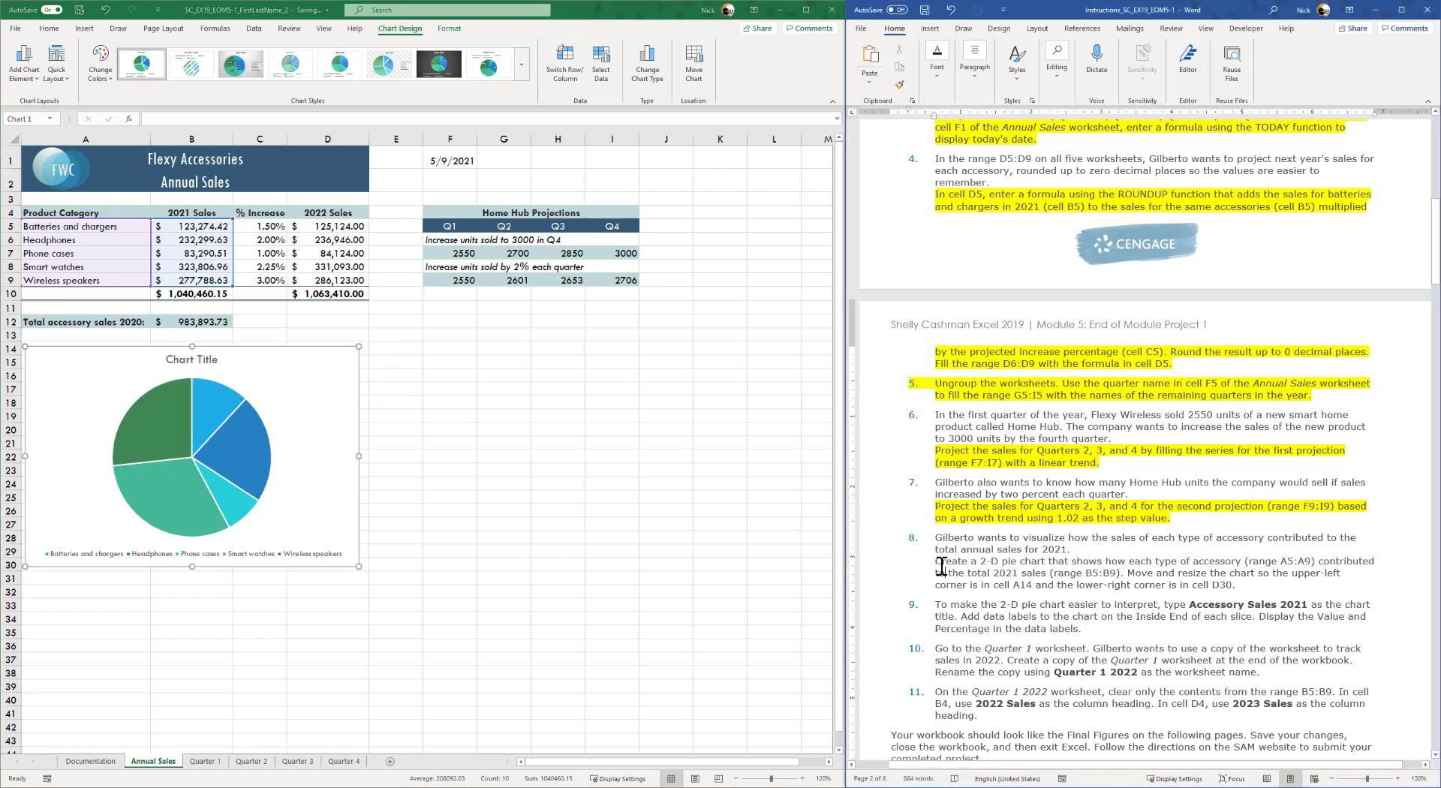
left_click_drag(934, 563, 1253, 588)
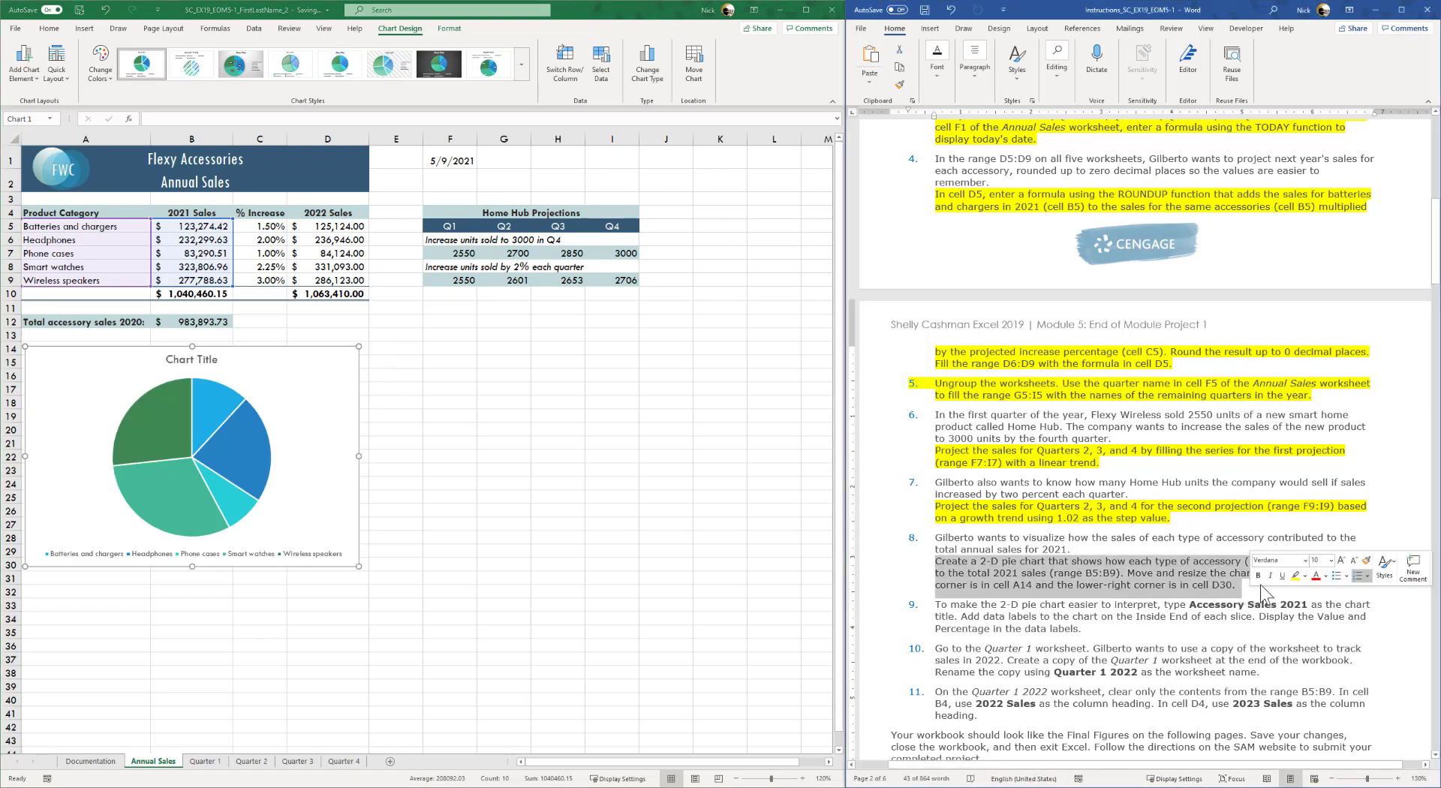
left_click(1296, 585)
left_click(1088, 617)
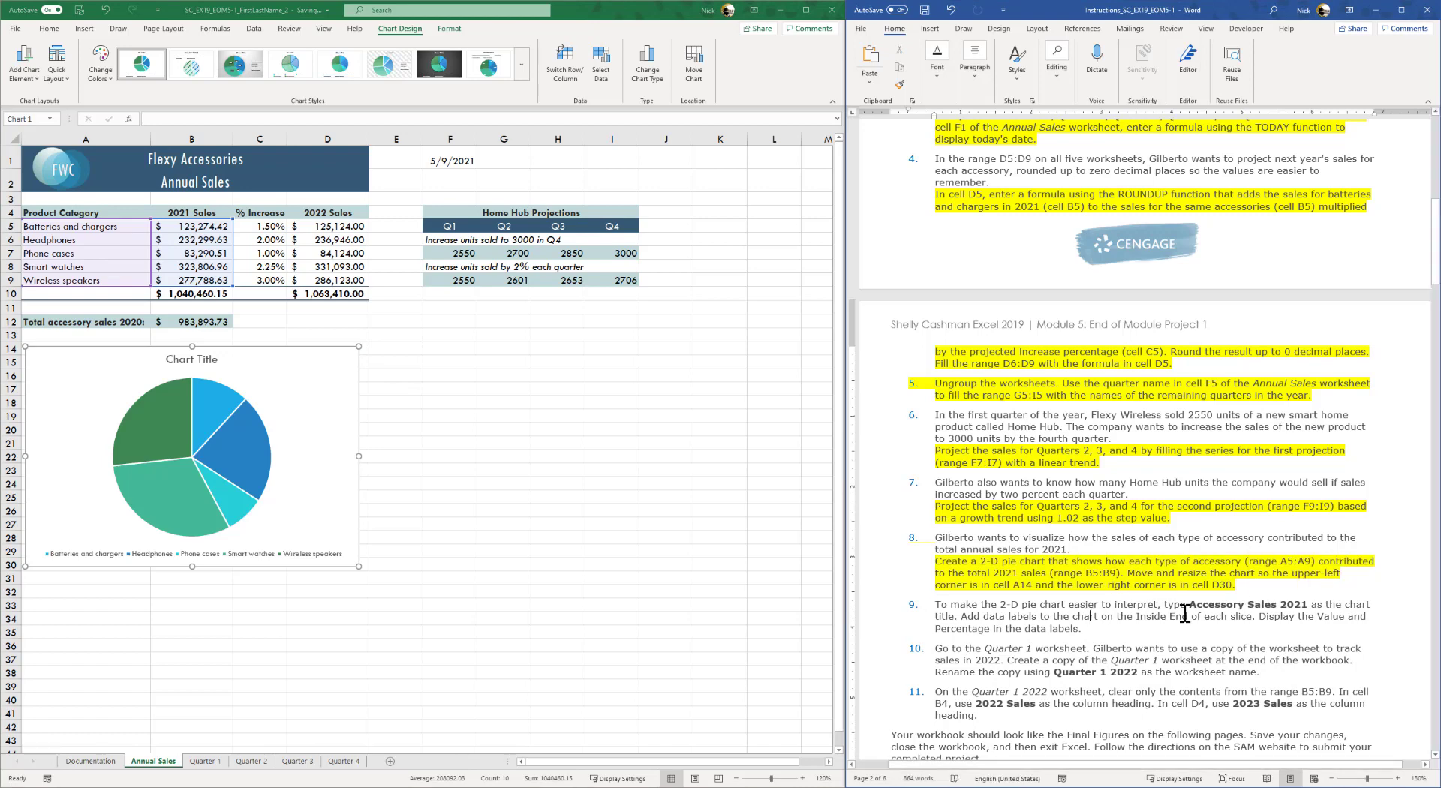
- Replace the chart's placeholder title with 'Accessory Sales 2021'
double_click(199, 363)
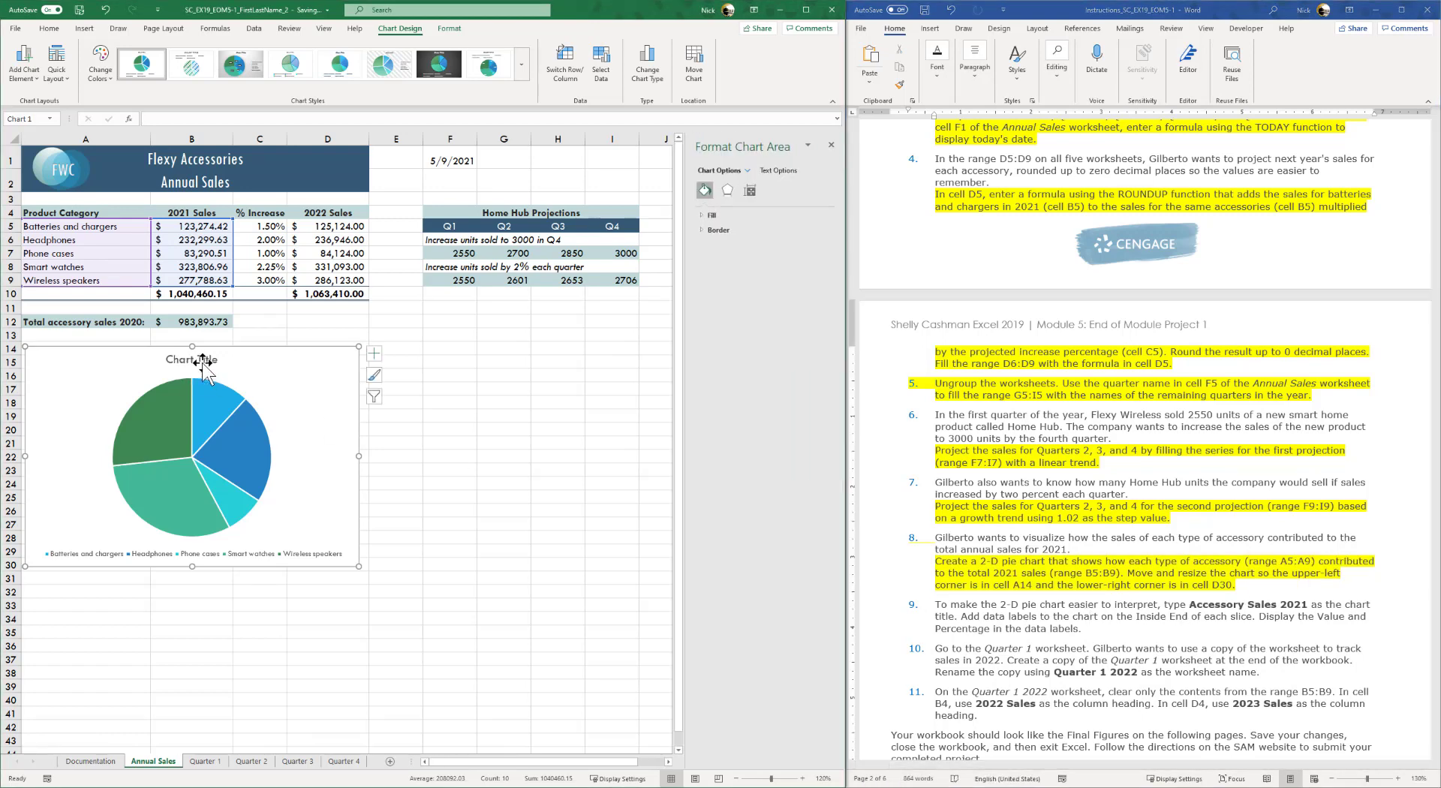
left_click(202, 364)
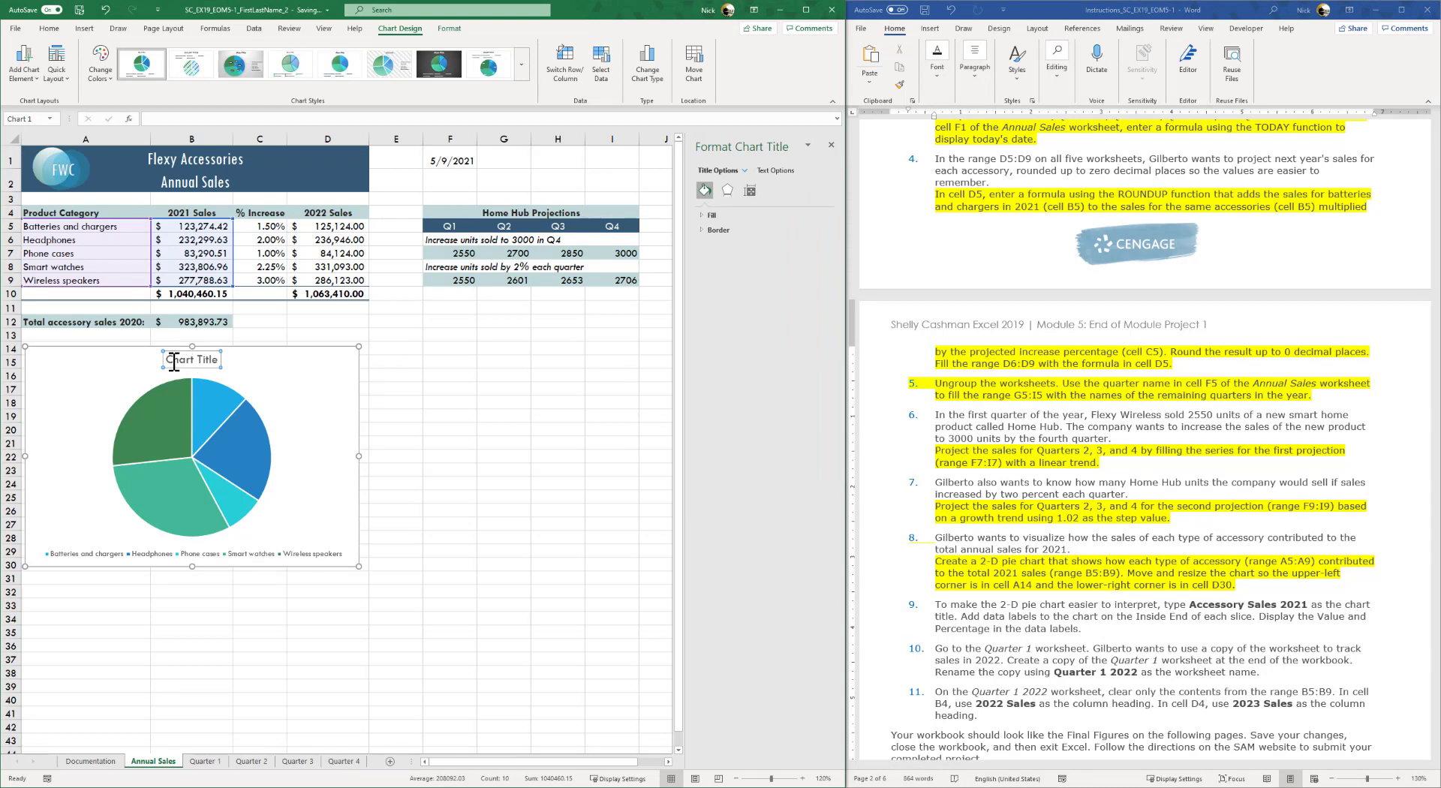
left_click_drag(167, 361, 220, 361)
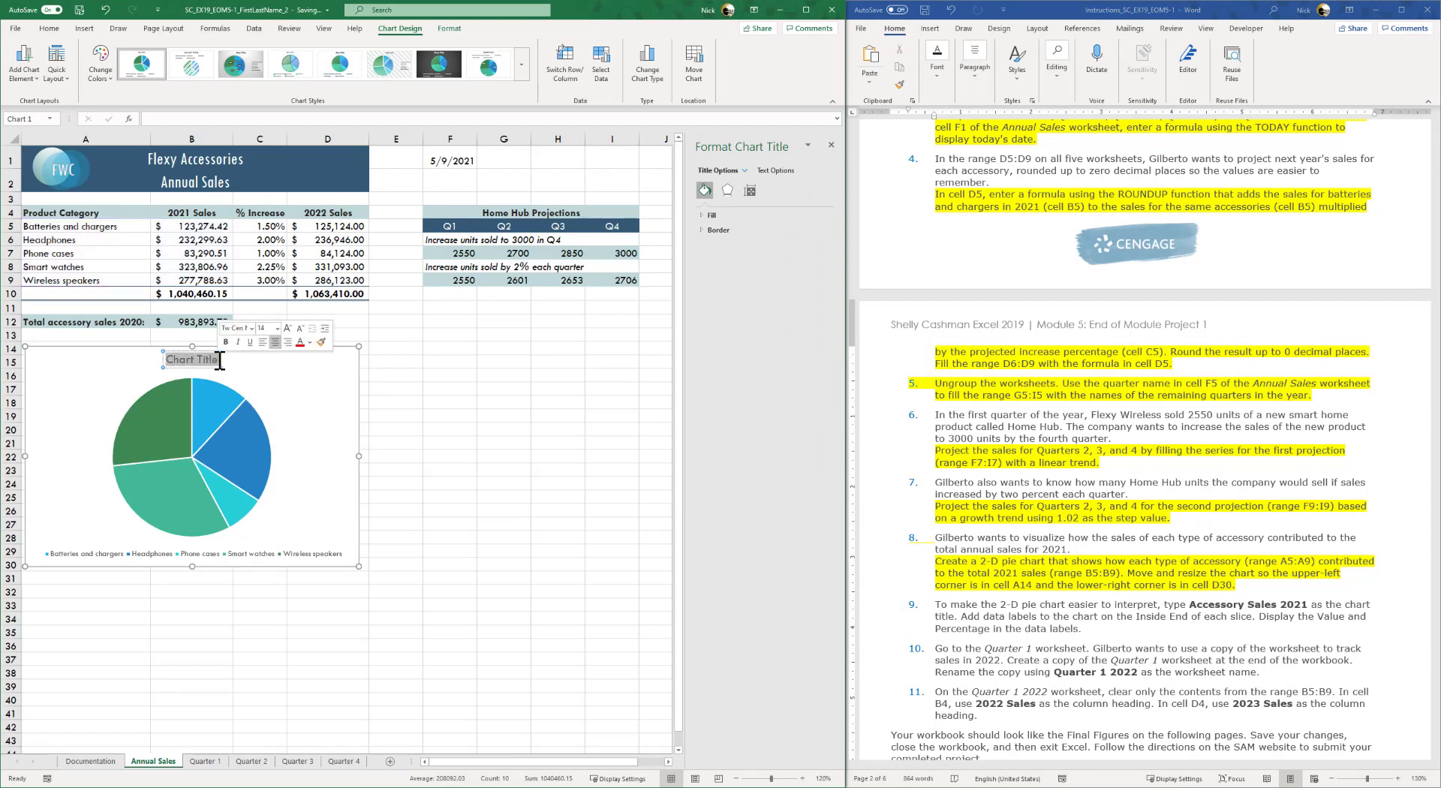
type("Accessory")
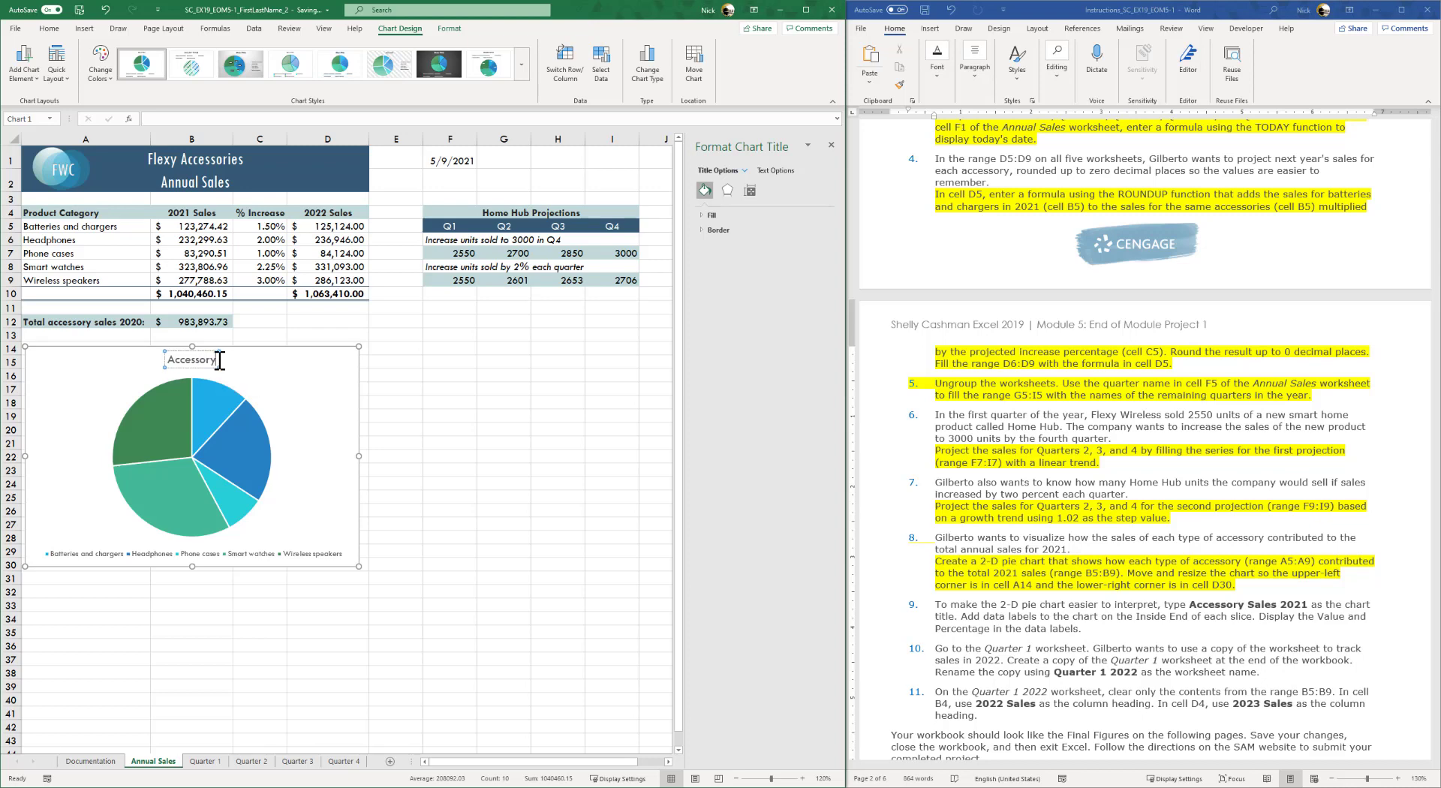
type(" Sales 202")
type("1")
- Add inside-end data labels to the pie slices showing value and percentage
left_click(302, 390)
left_click(374, 354)
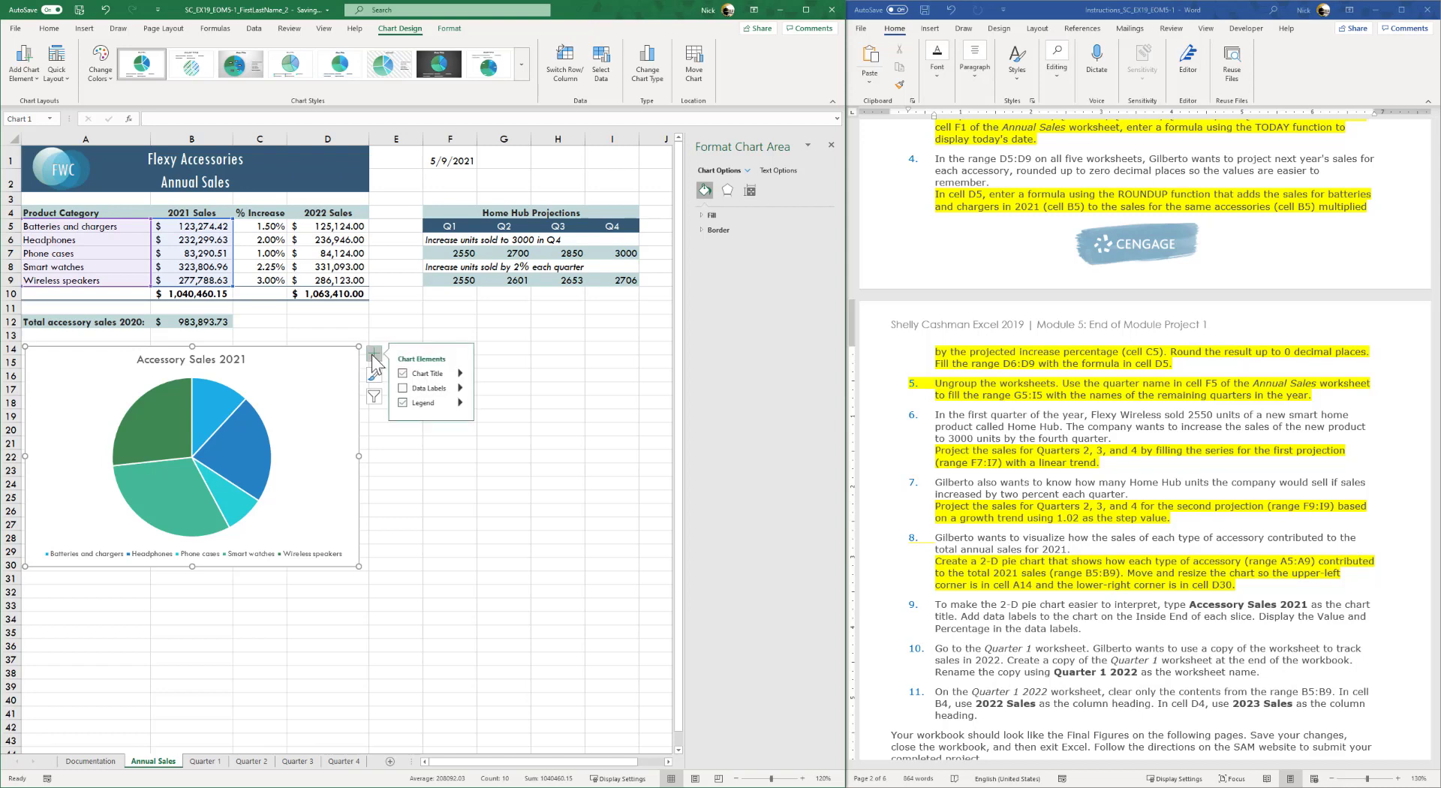
left_click(461, 388)
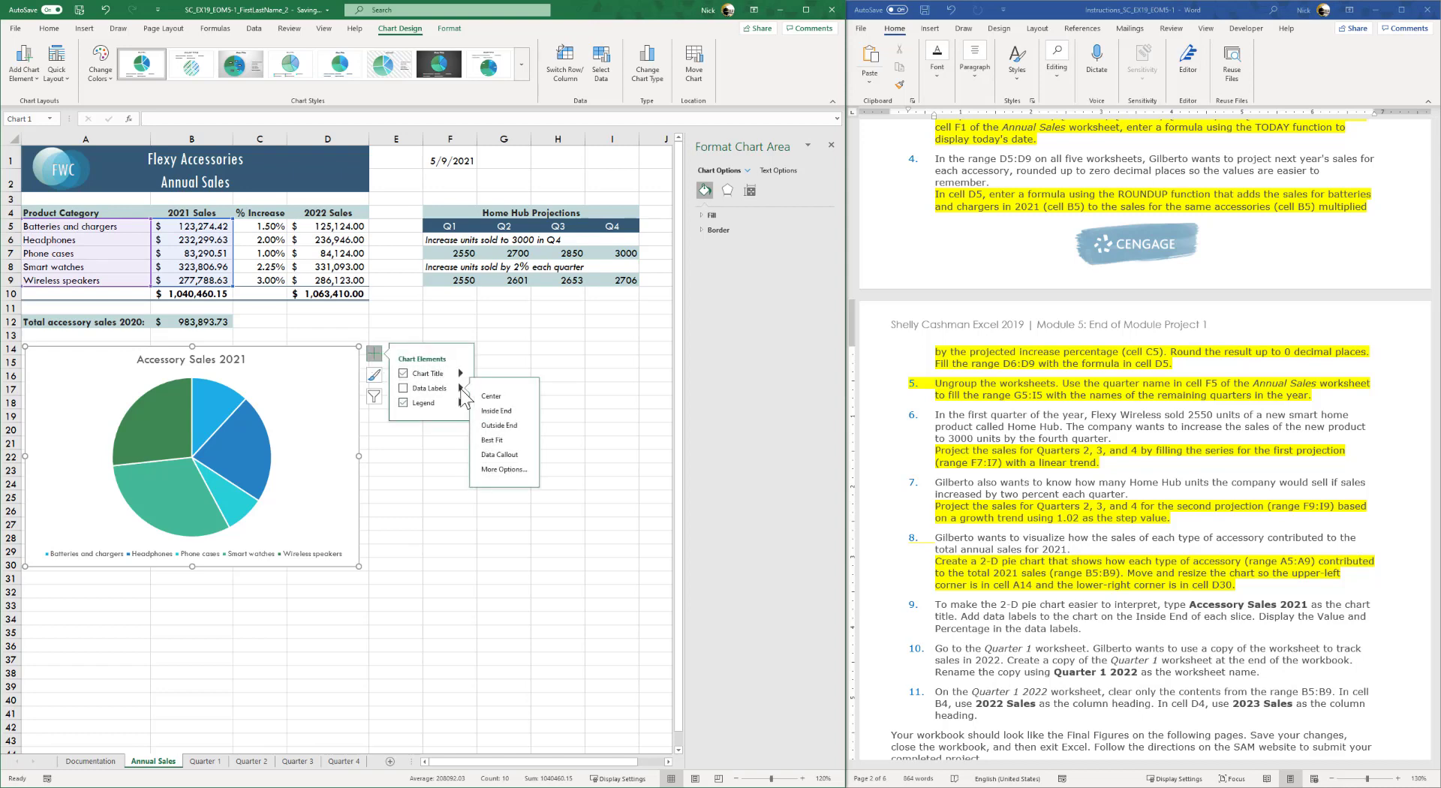
left_click(498, 411)
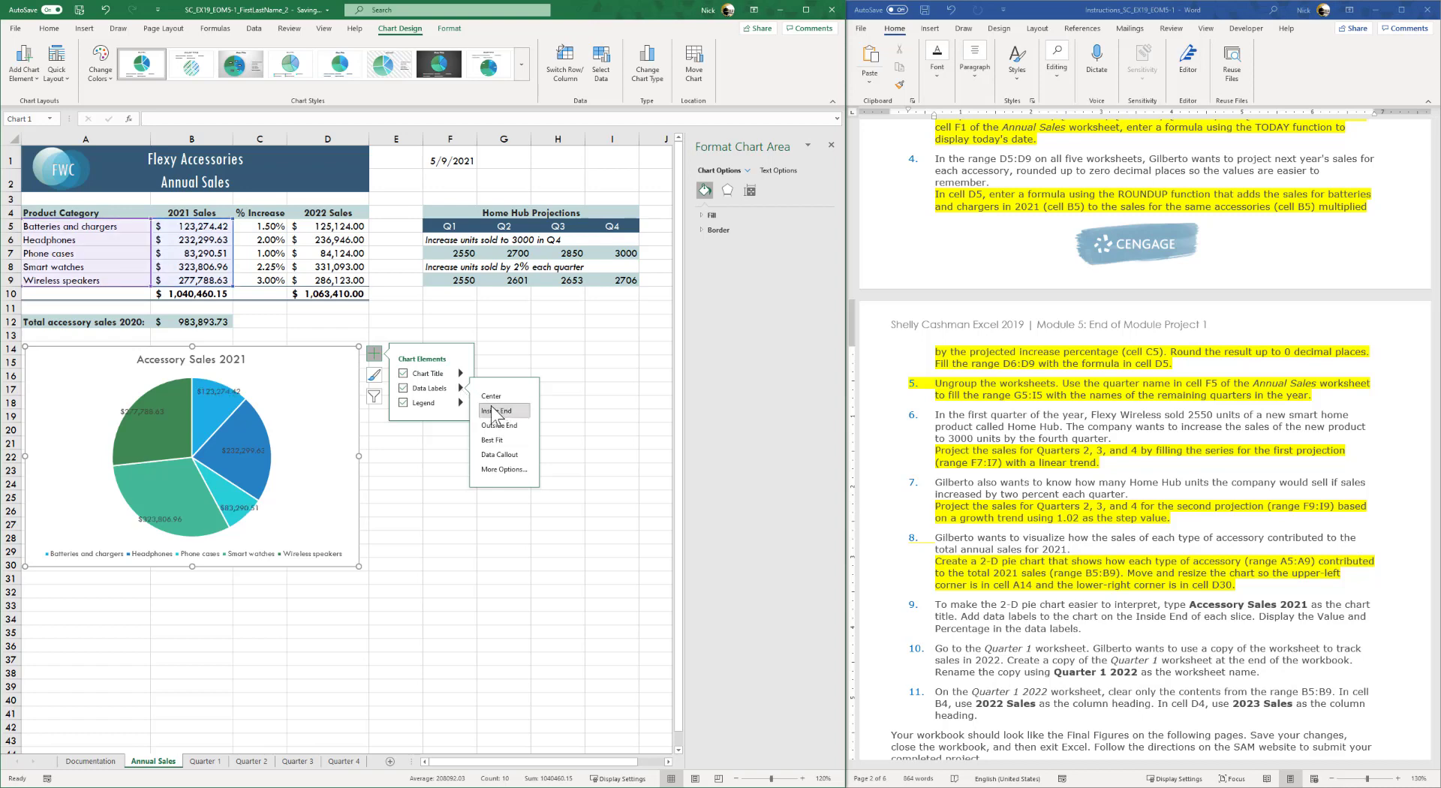
left_click(499, 469)
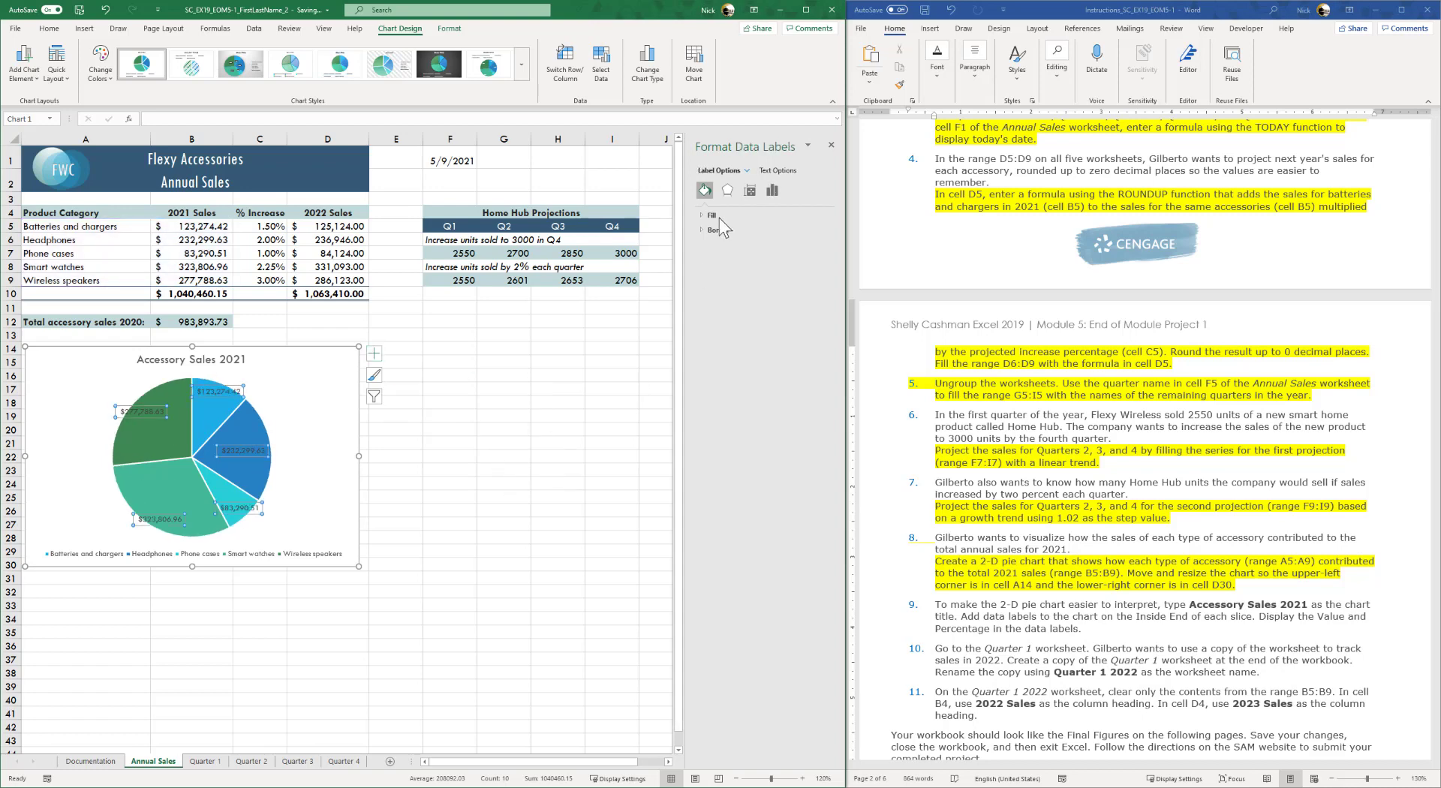
left_click(775, 173)
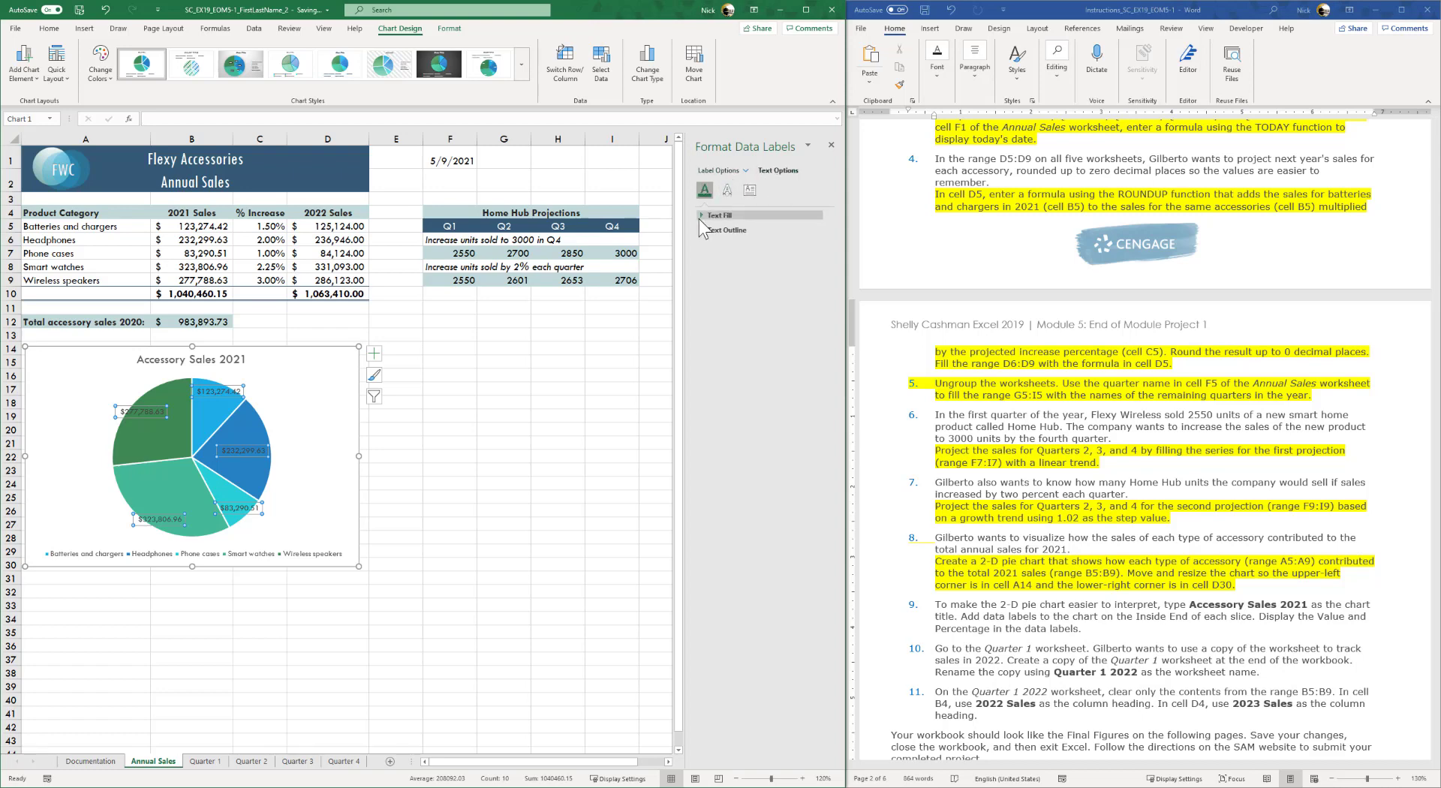
left_click(727, 190)
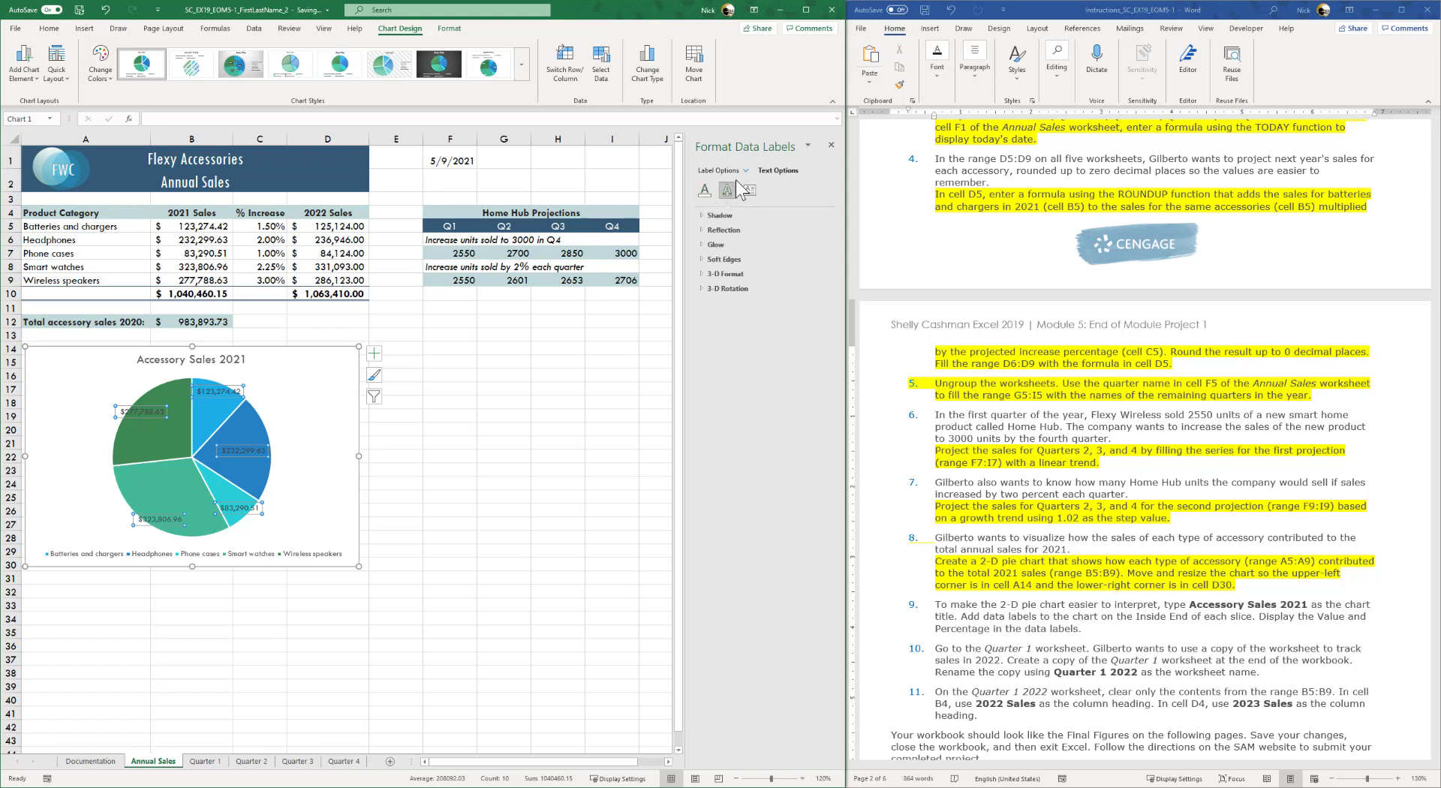
left_click(740, 170)
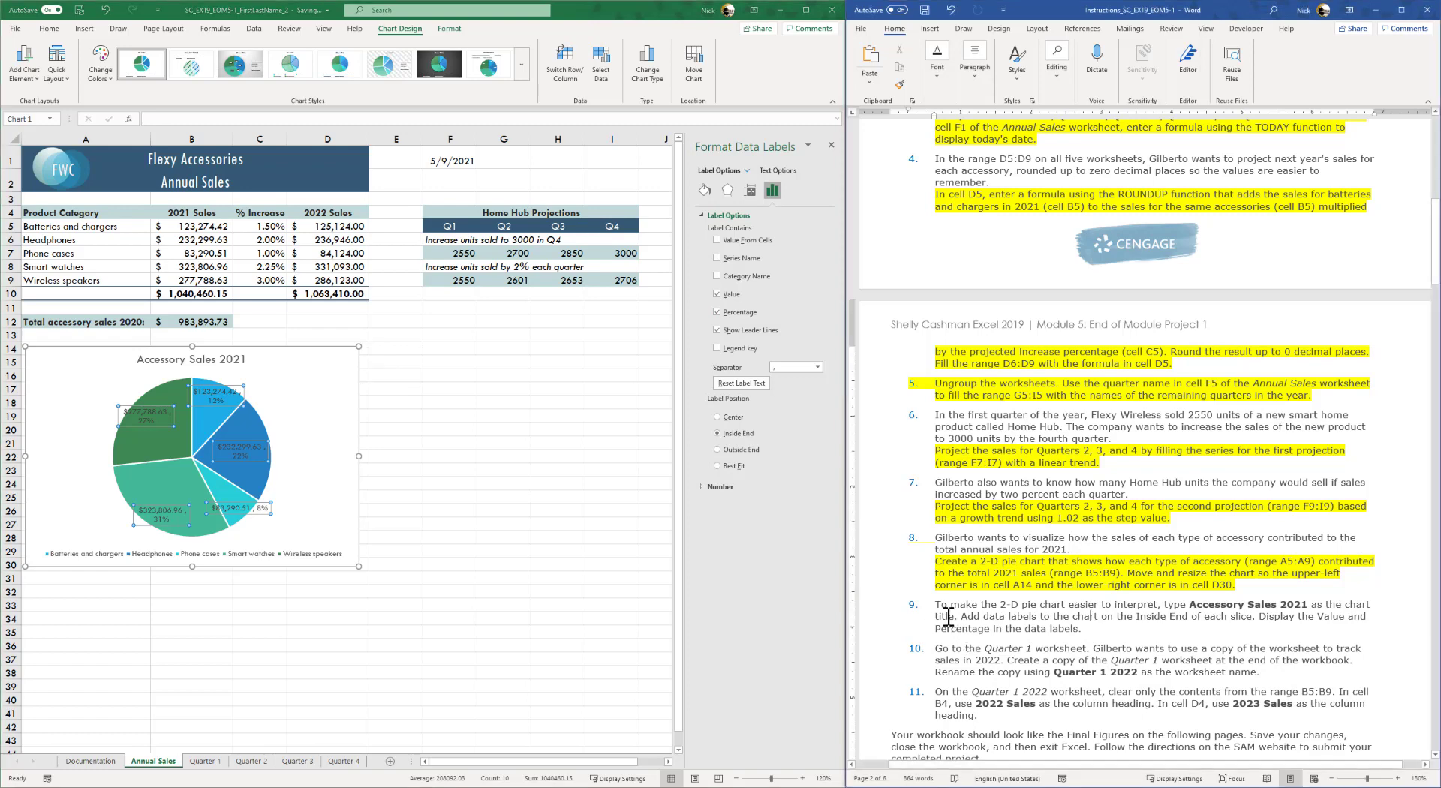
- Highlight item 9's instruction yellow in Word and close the Format Data Labels pane
left_click_drag(935, 605, 1083, 631)
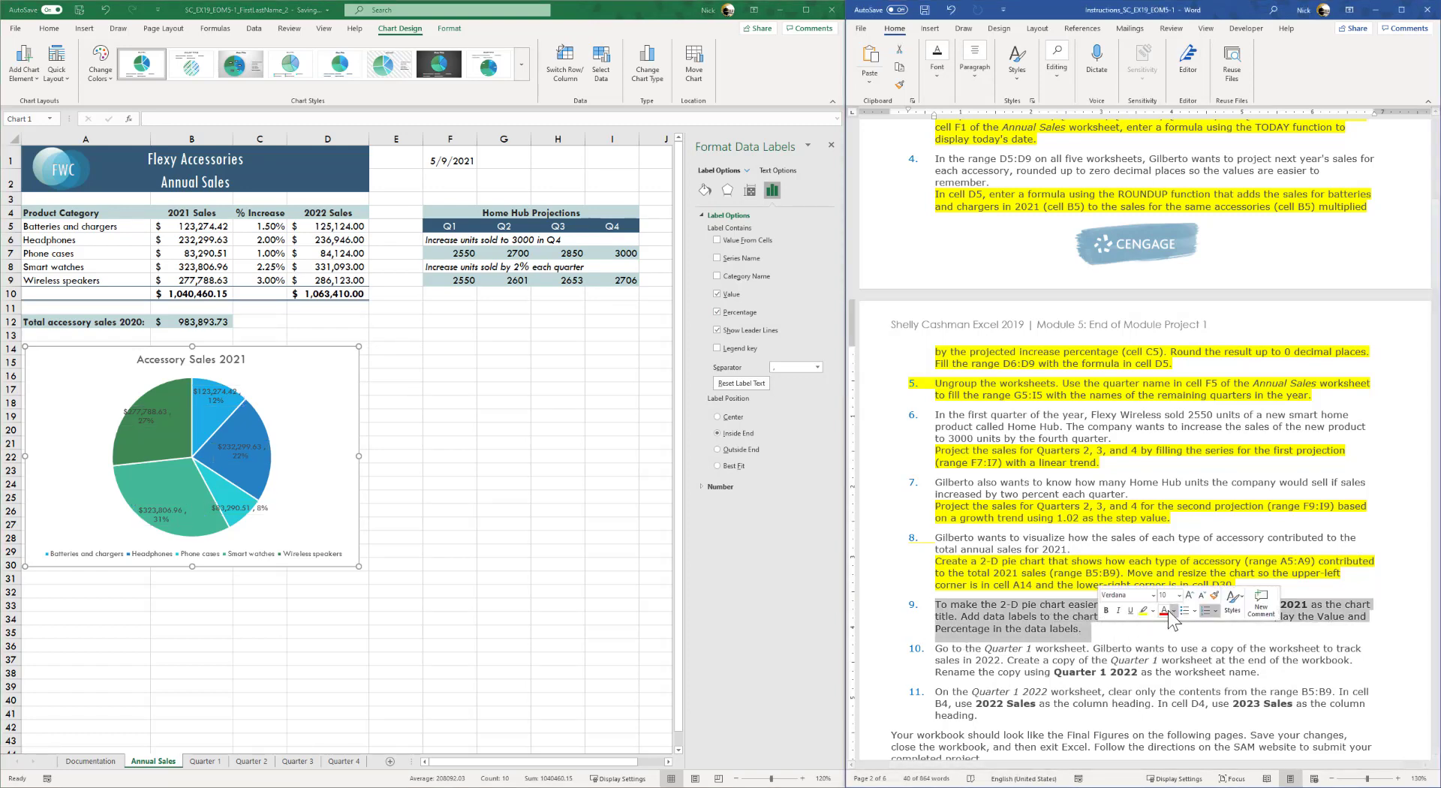
left_click(1143, 611)
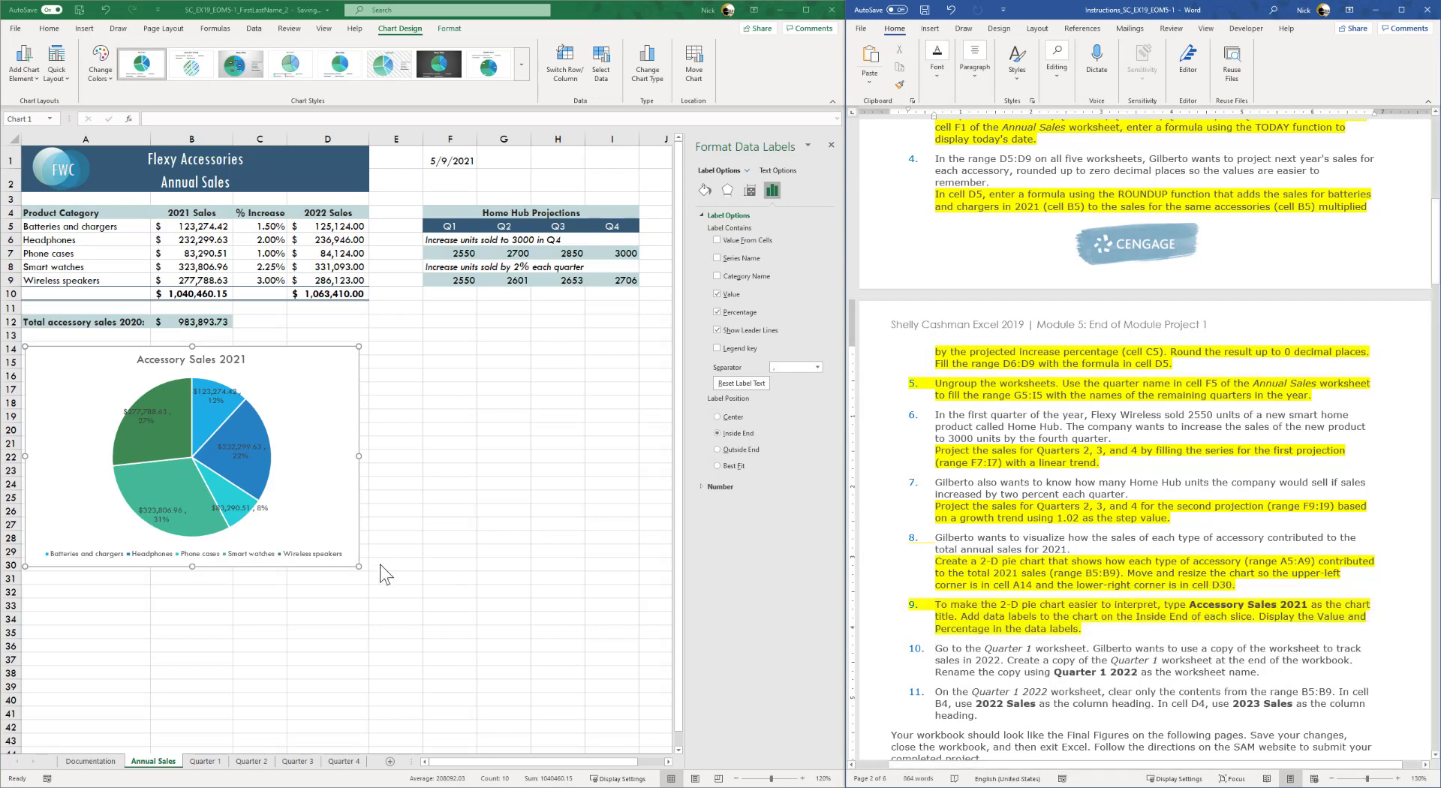
left_click(831, 145)
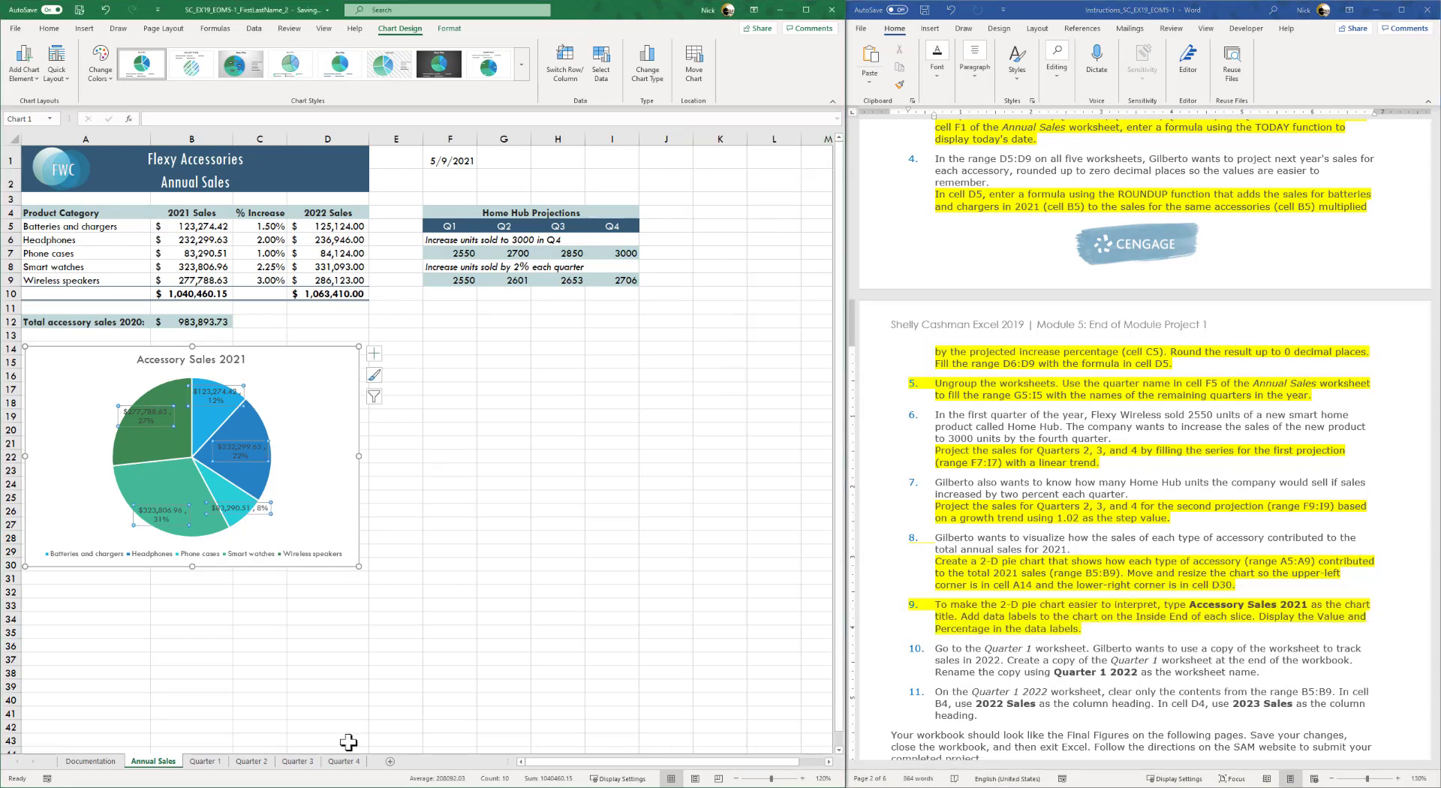
- Open the Quarter 1 sheet and select step 10's copy-the-sheet instruction in Word
left_click(205, 762)
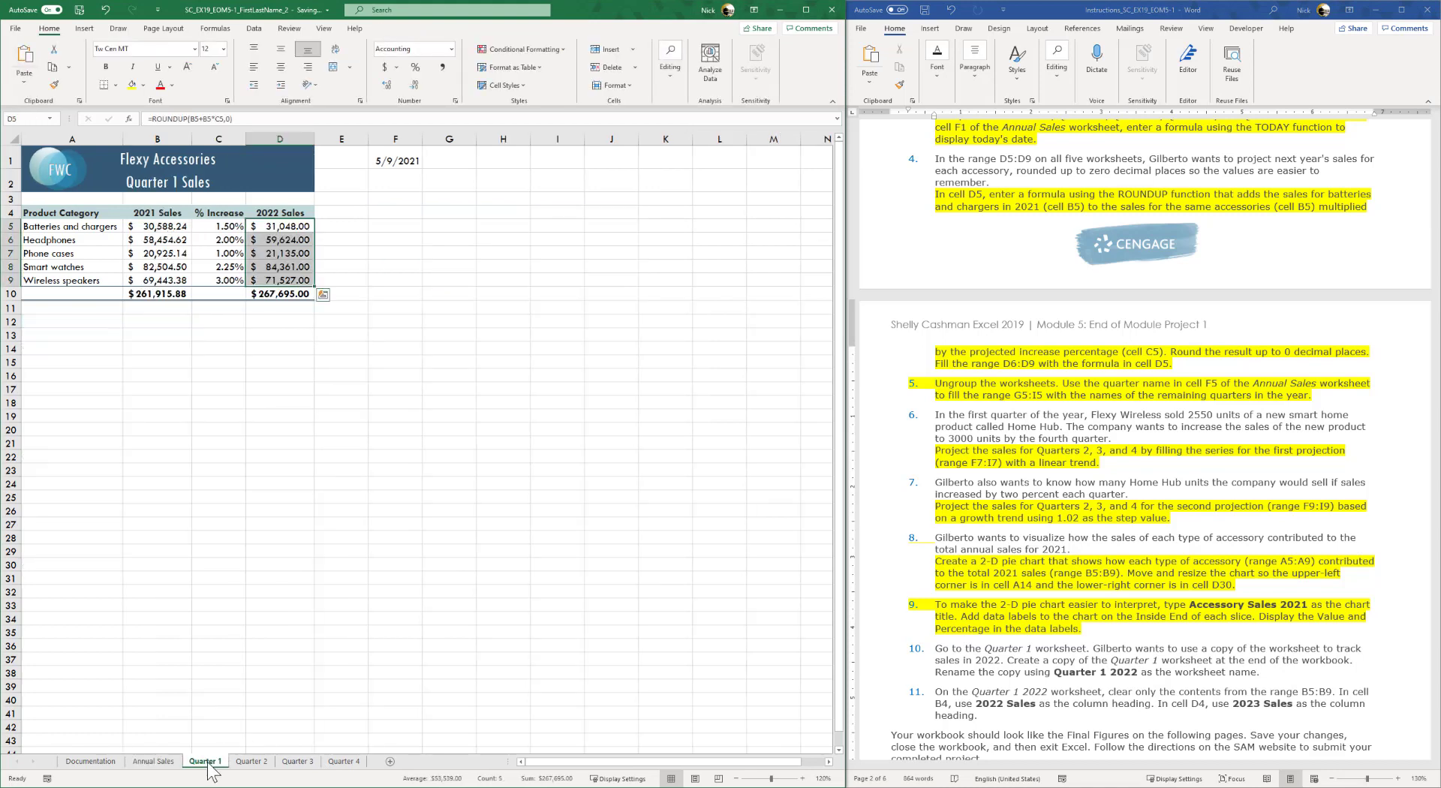
left_click(1186, 658)
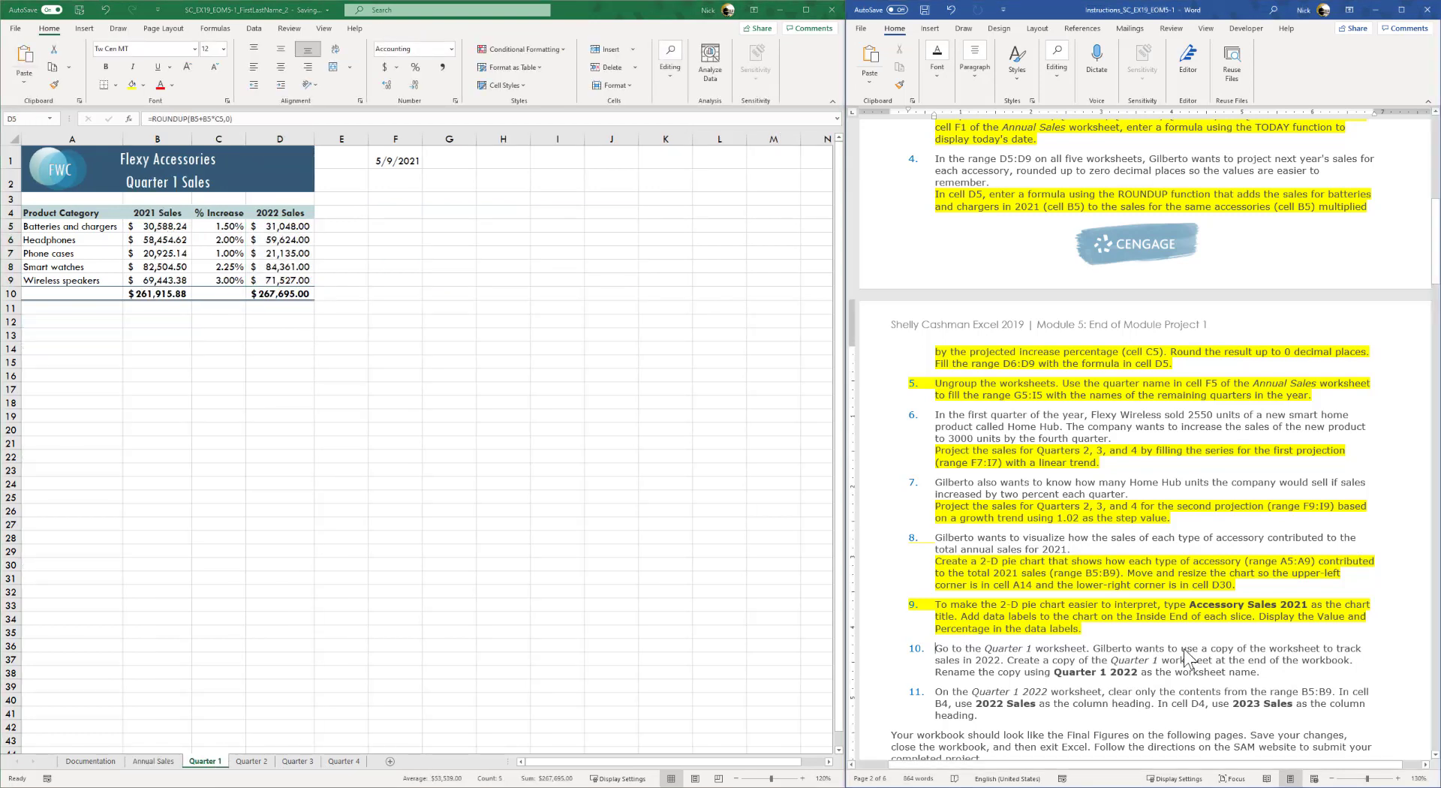
left_click(1120, 651)
left_click_drag(1008, 663, 1160, 660)
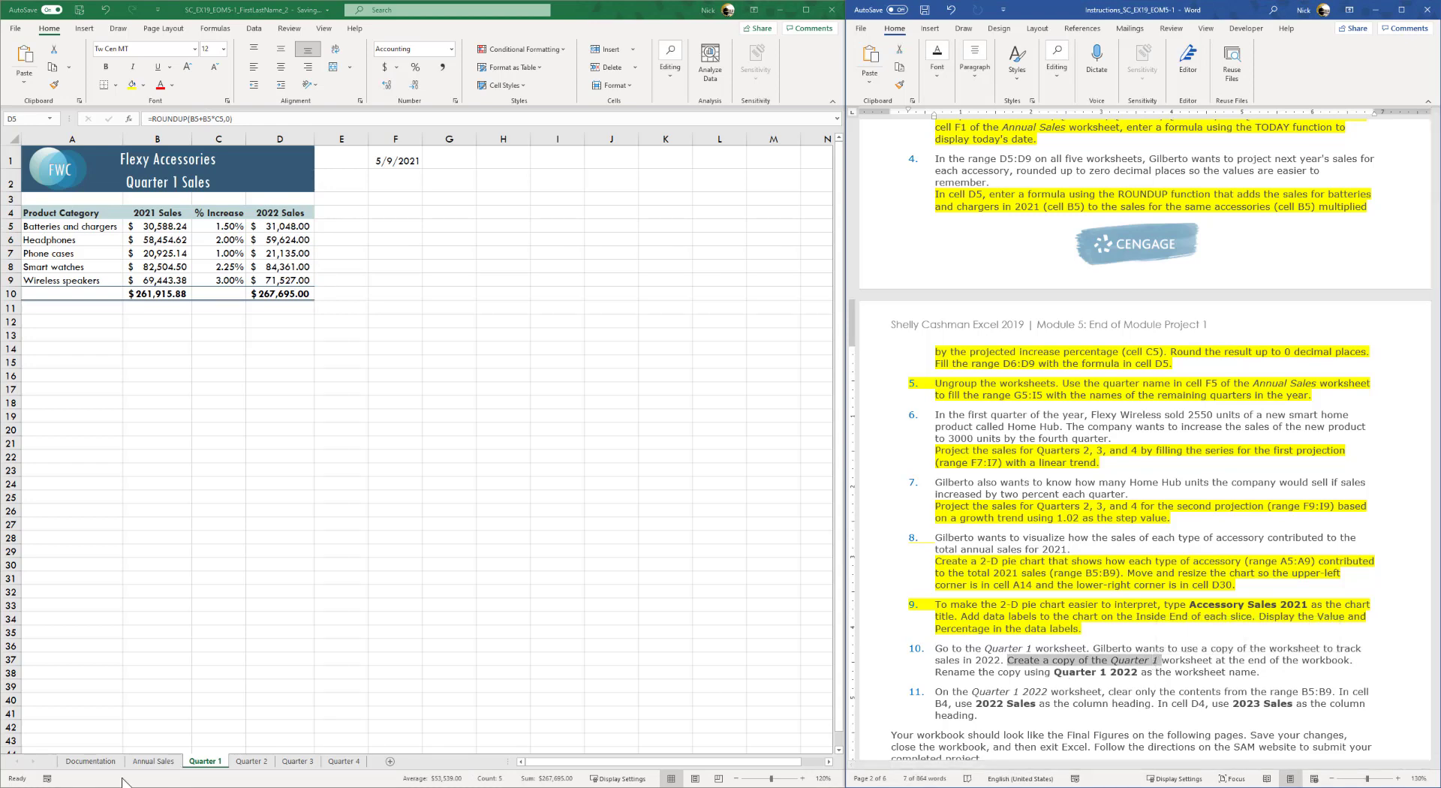
- Copy the Quarter 1 sheet to the end of the workbook via Move or Copy
left_click(216, 763)
right_click(215, 762)
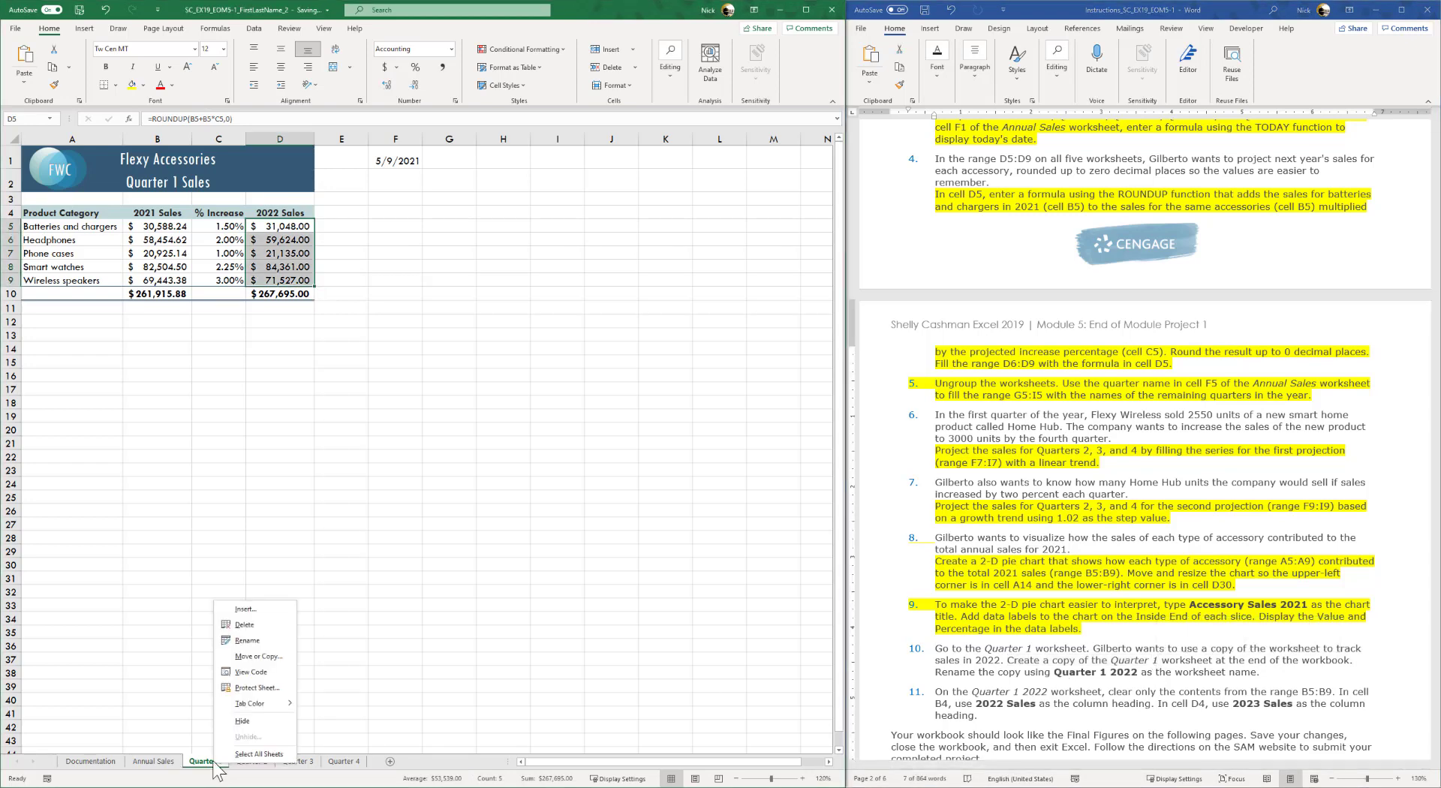
left_click(258, 656)
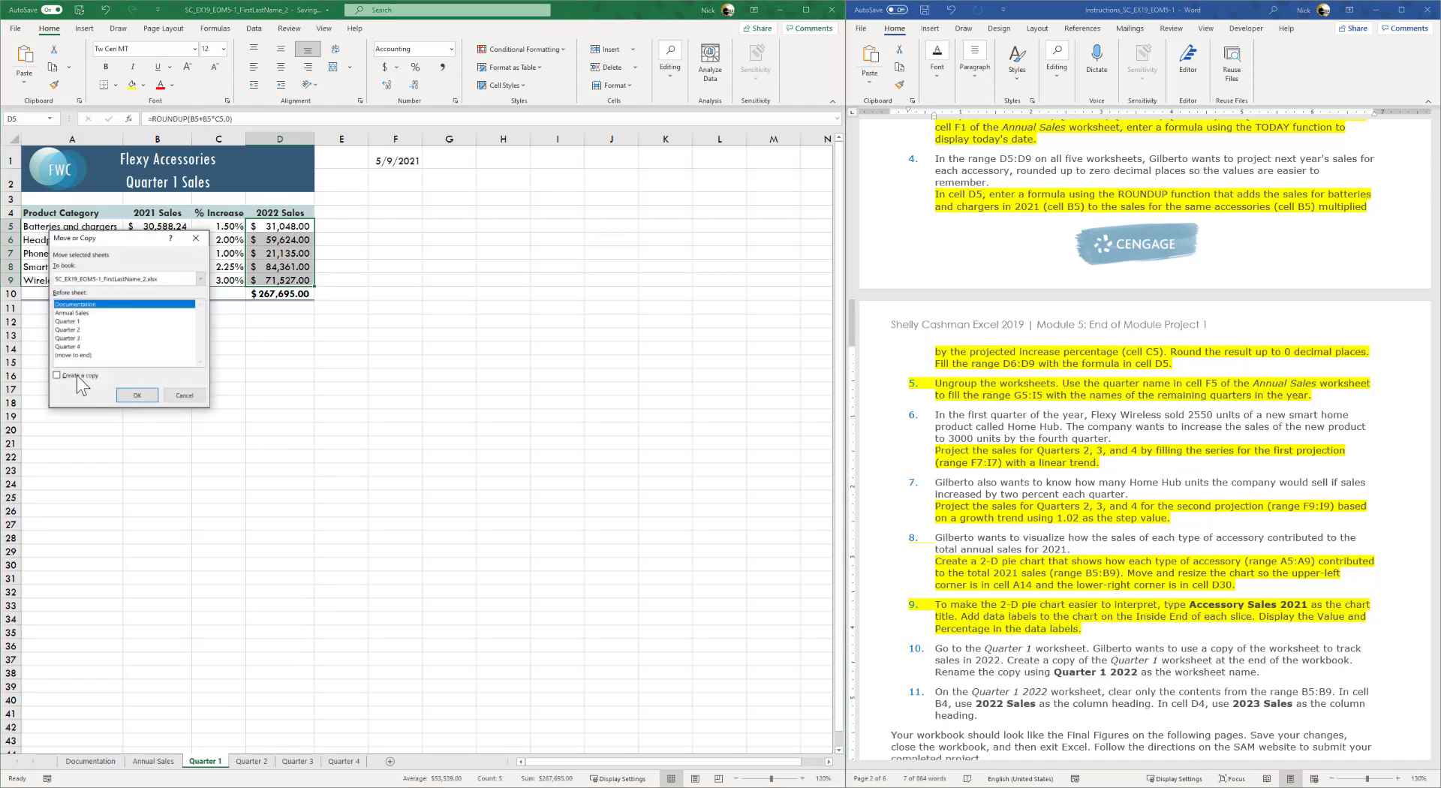
left_click(77, 375)
left_click(79, 355)
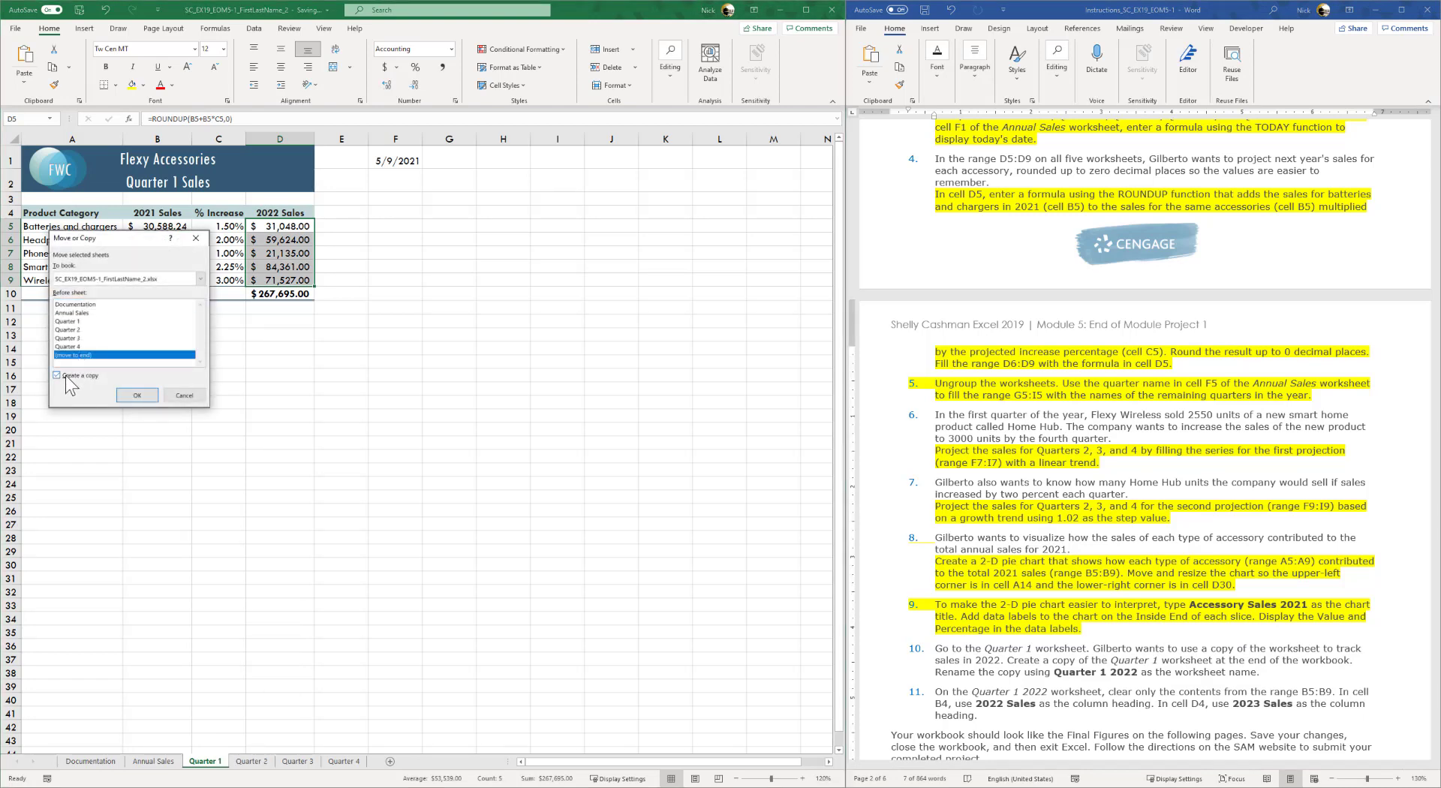
left_click(150, 400)
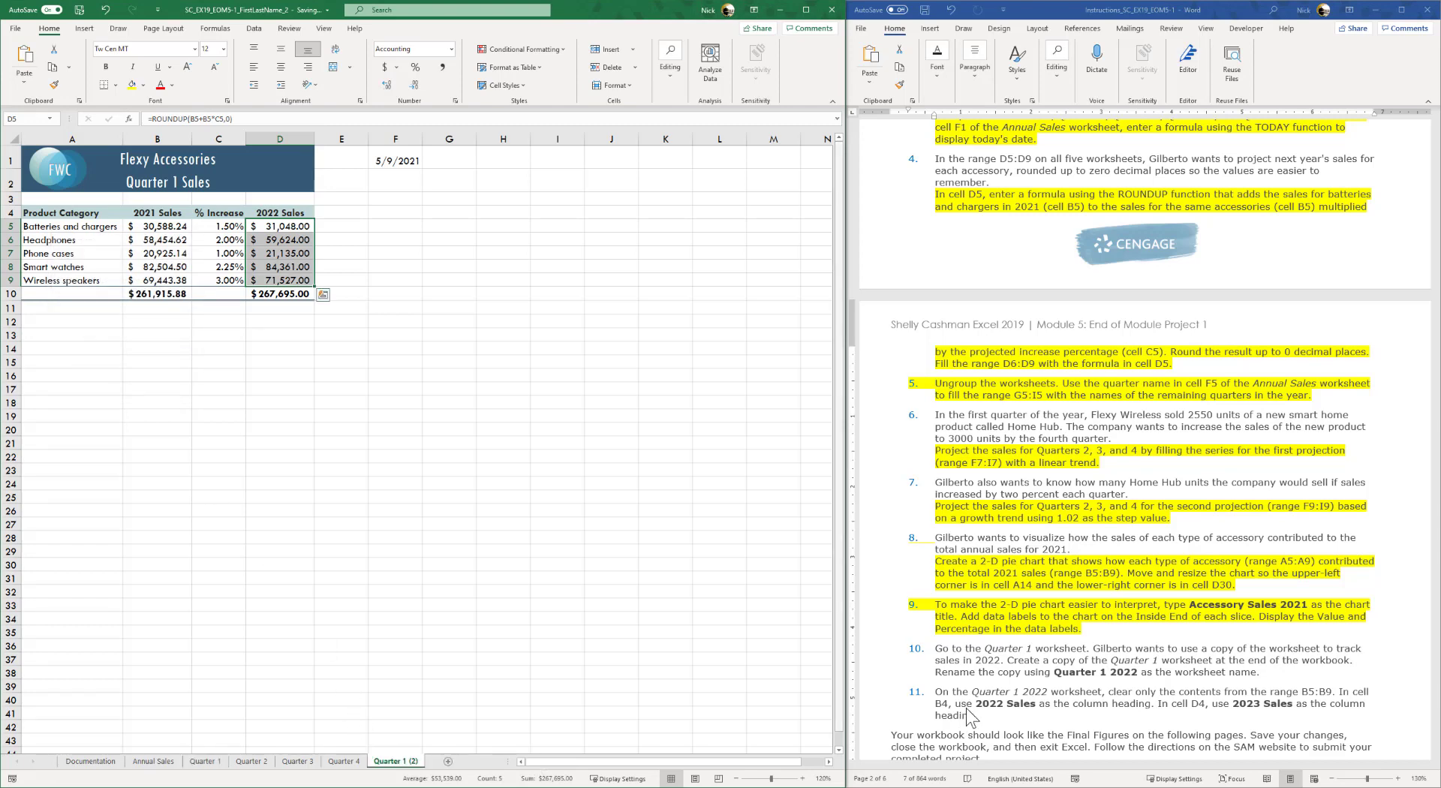
- Rename the copied sheet to 'Quarter 1 2022'
right_click(398, 762)
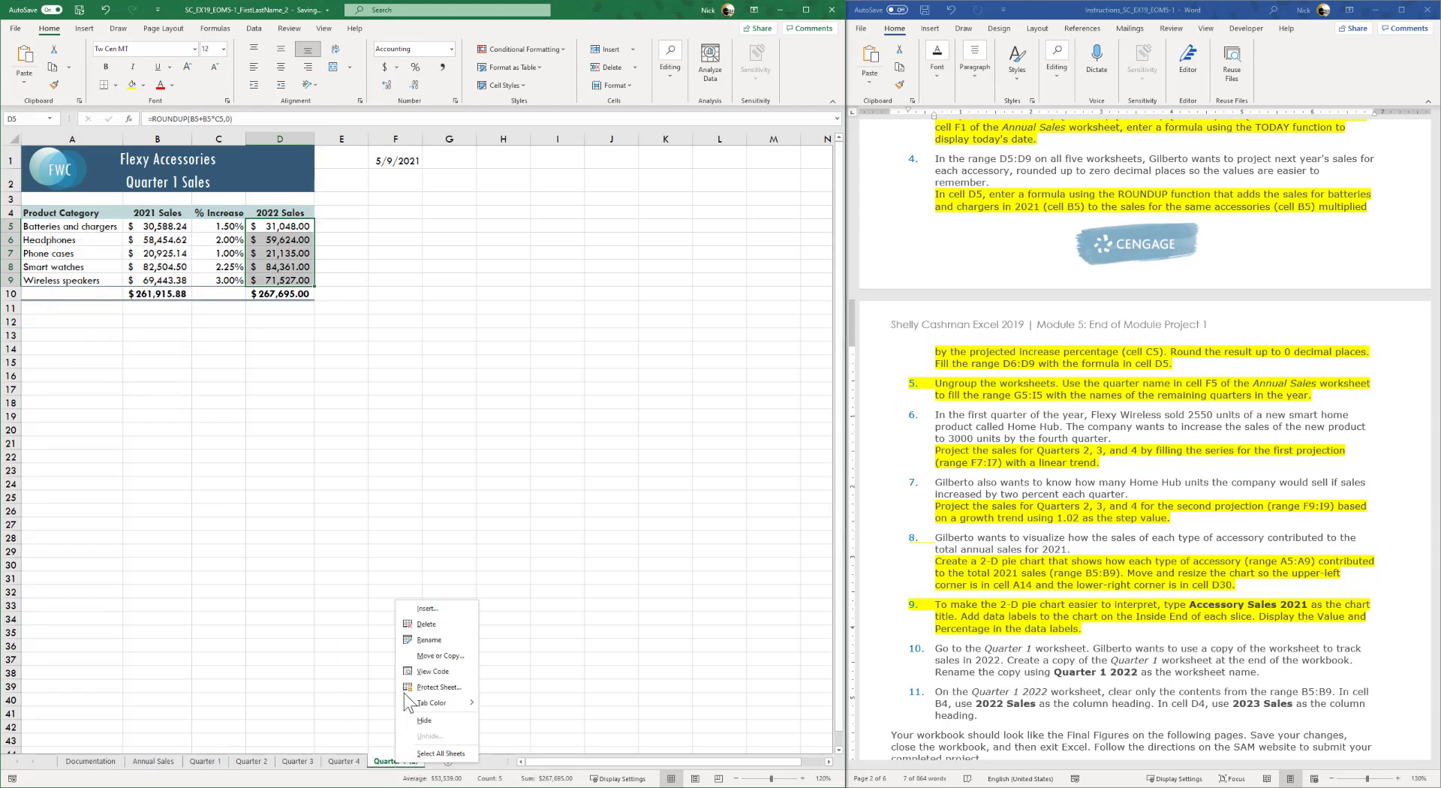
left_click(416, 639)
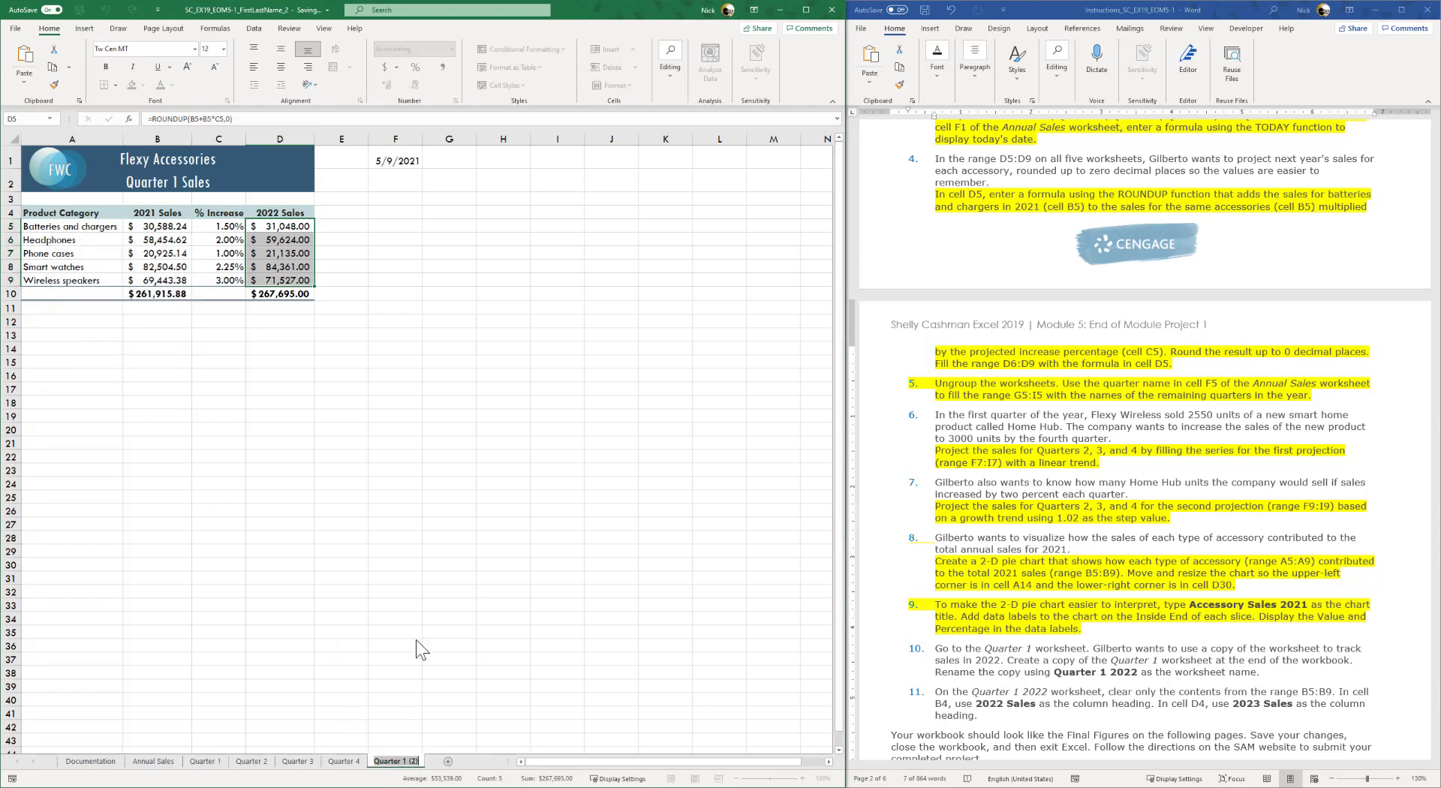
left_click(418, 761)
type("022")
key("Return")
- Highlight all of instruction step 10 in yellow to mark it done
left_click(968, 657)
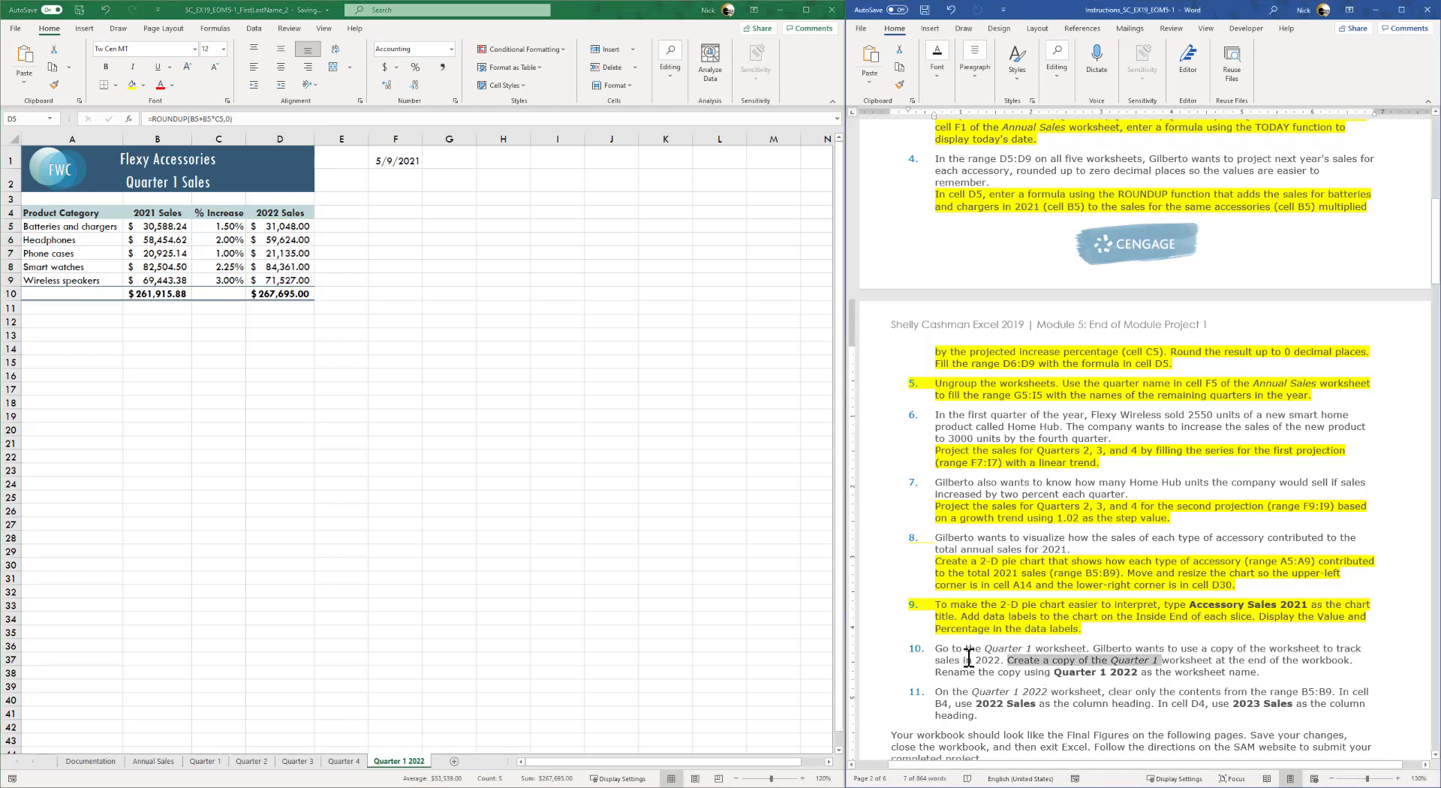
left_click_drag(940, 650, 1240, 674)
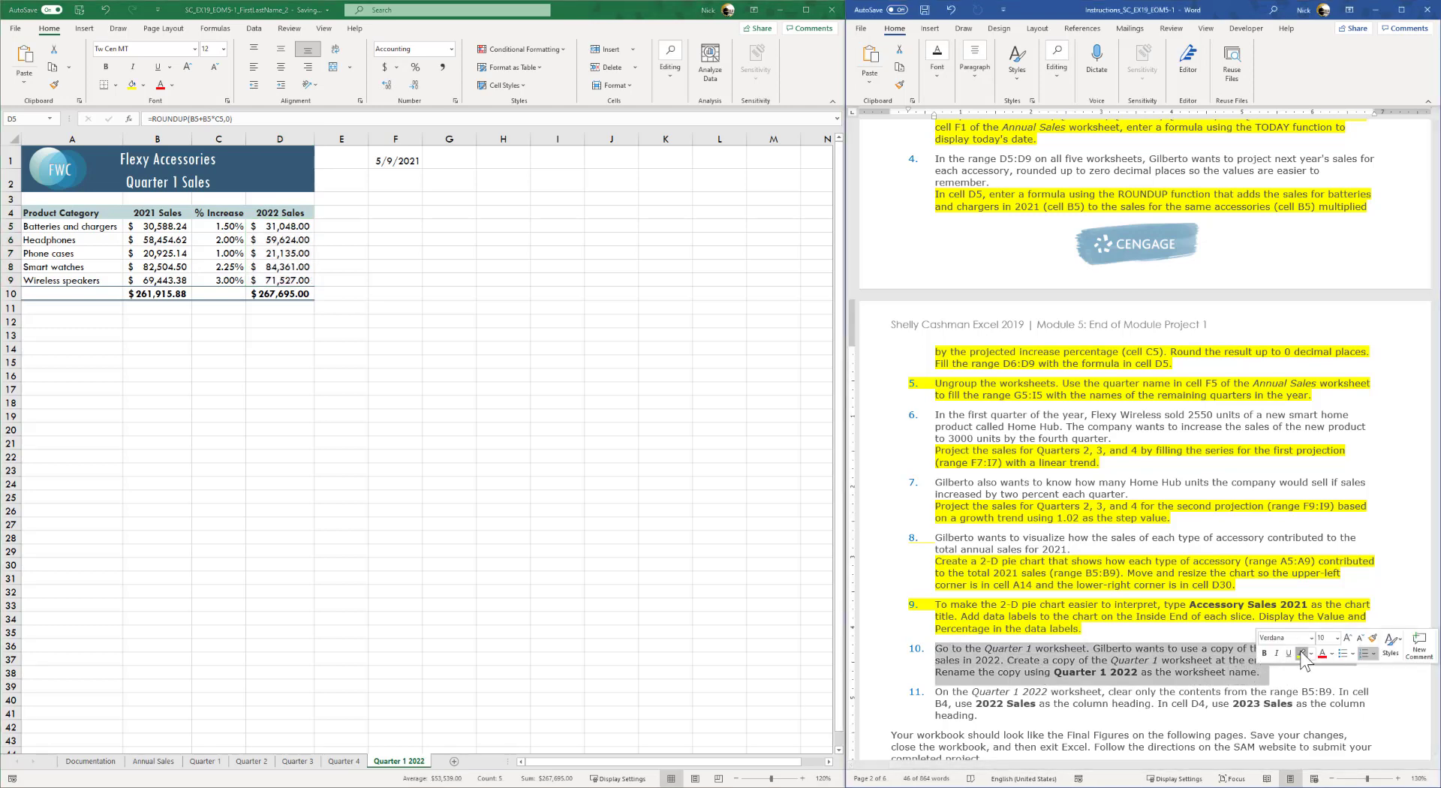
left_click(1301, 653)
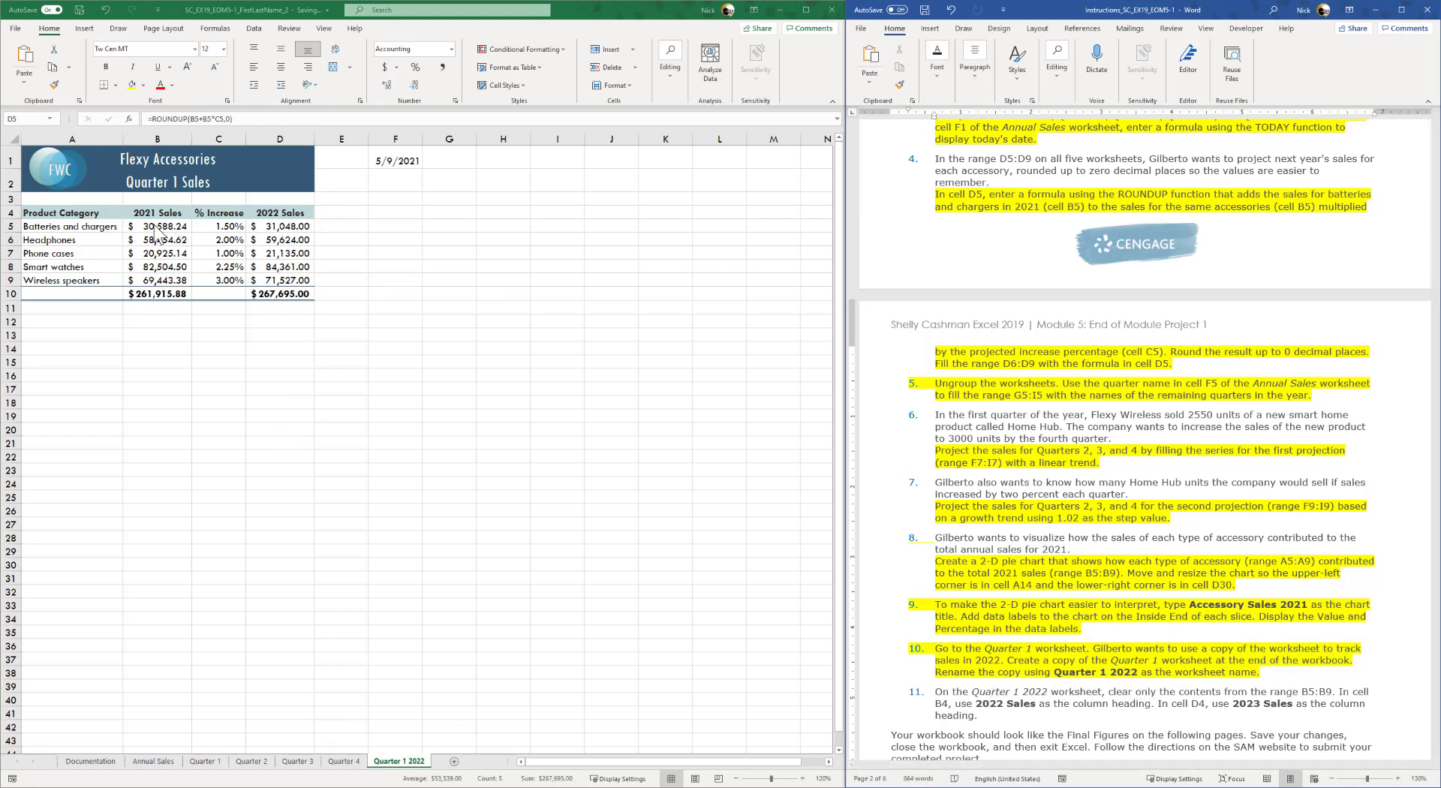
- Clear the contents of the 2021 sales figures in B5:B9
key("shift+Down")
key("shift+Down")
key("shift+Down")
left_click_drag(153, 274, 154, 282)
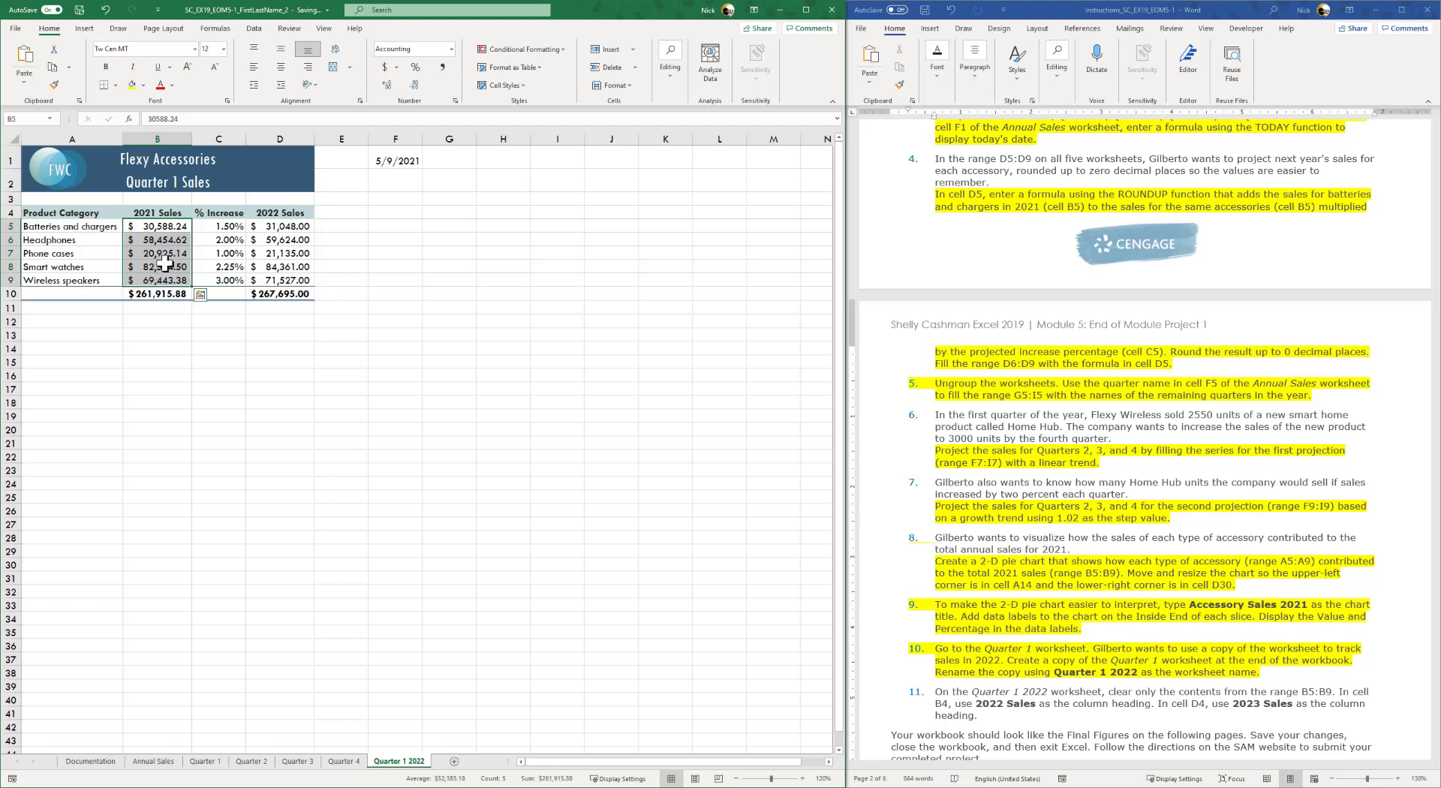
right_click(166, 263)
left_click(209, 405)
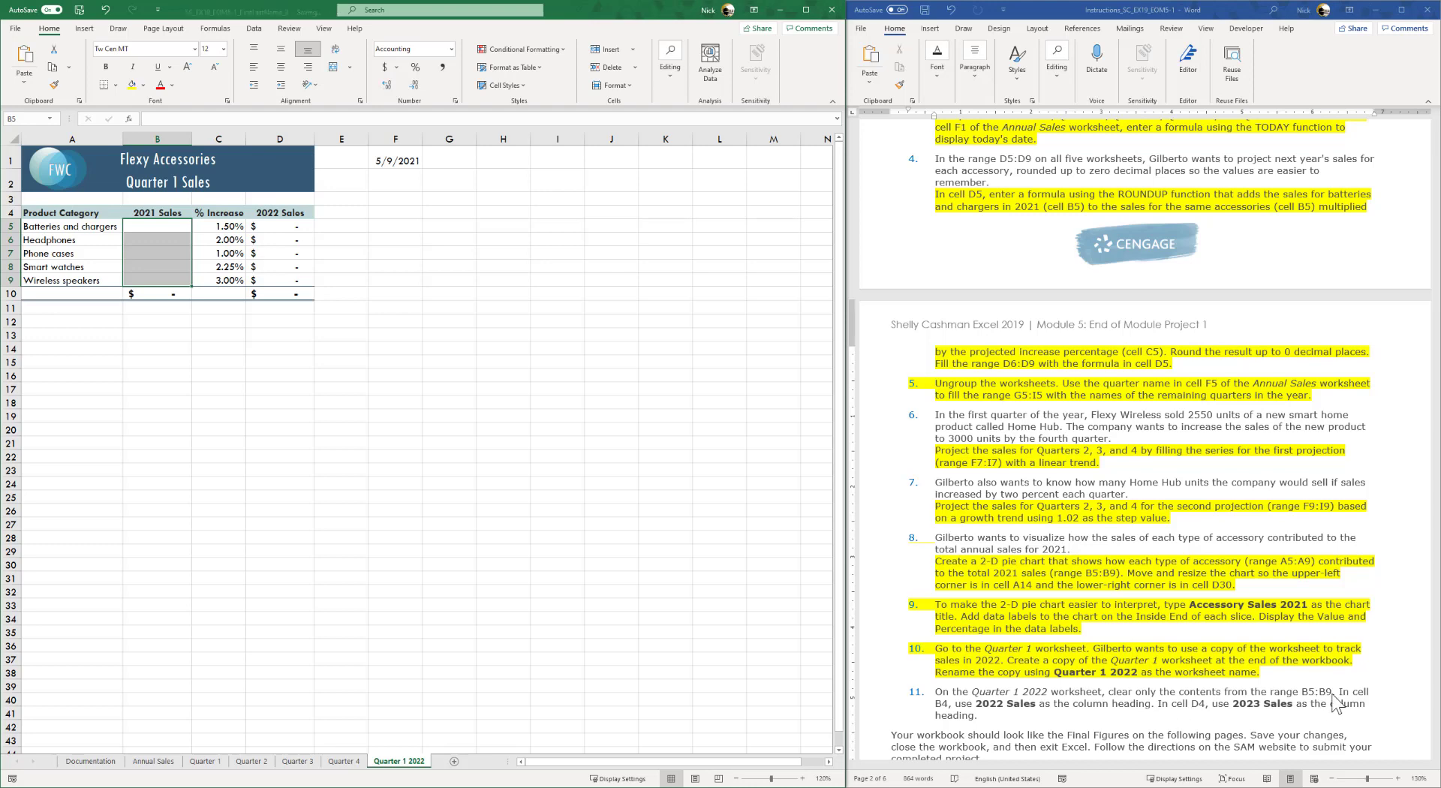
- Highlight step 11's clear-contents sentence in the Word instructions
left_click(993, 691)
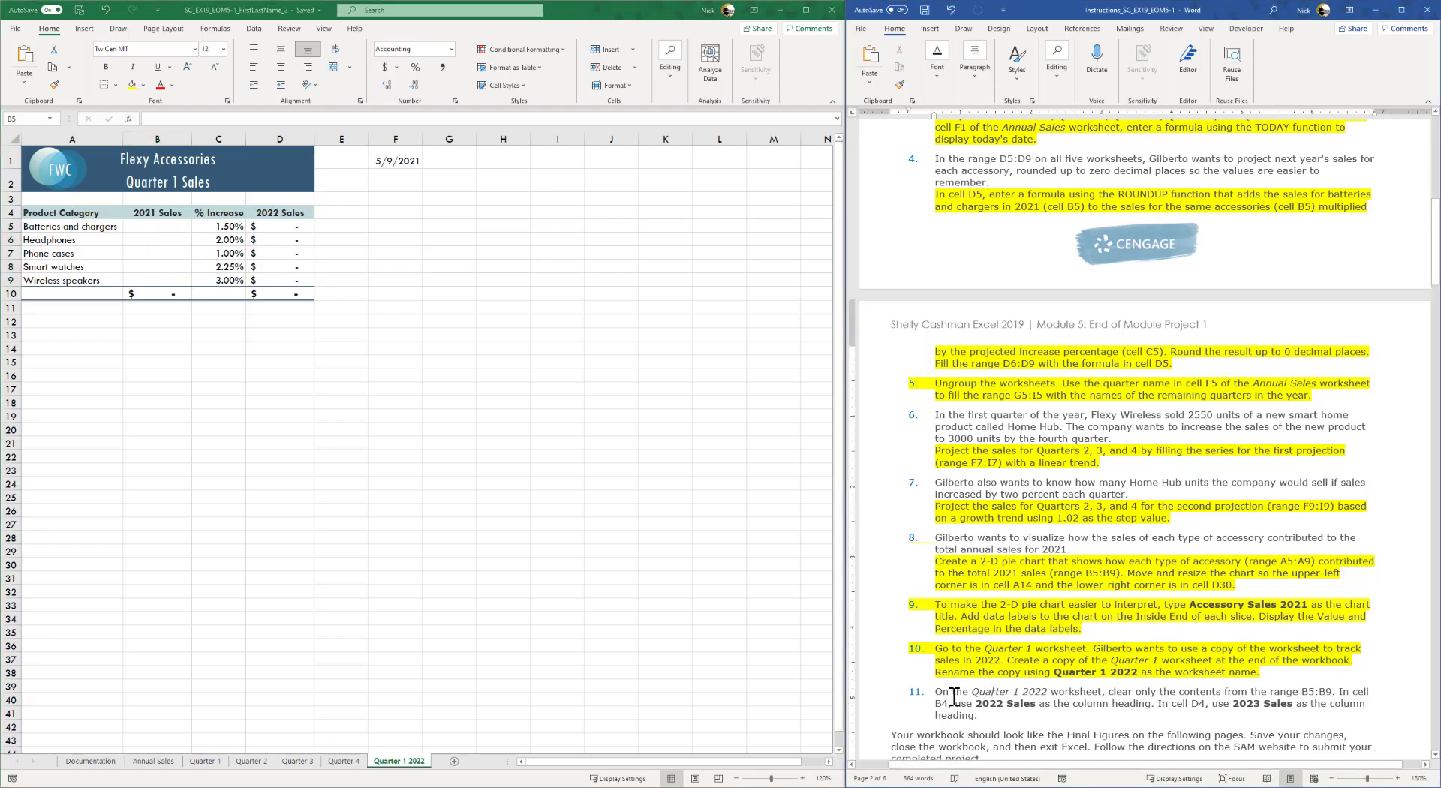
left_click_drag(933, 690, 1336, 695)
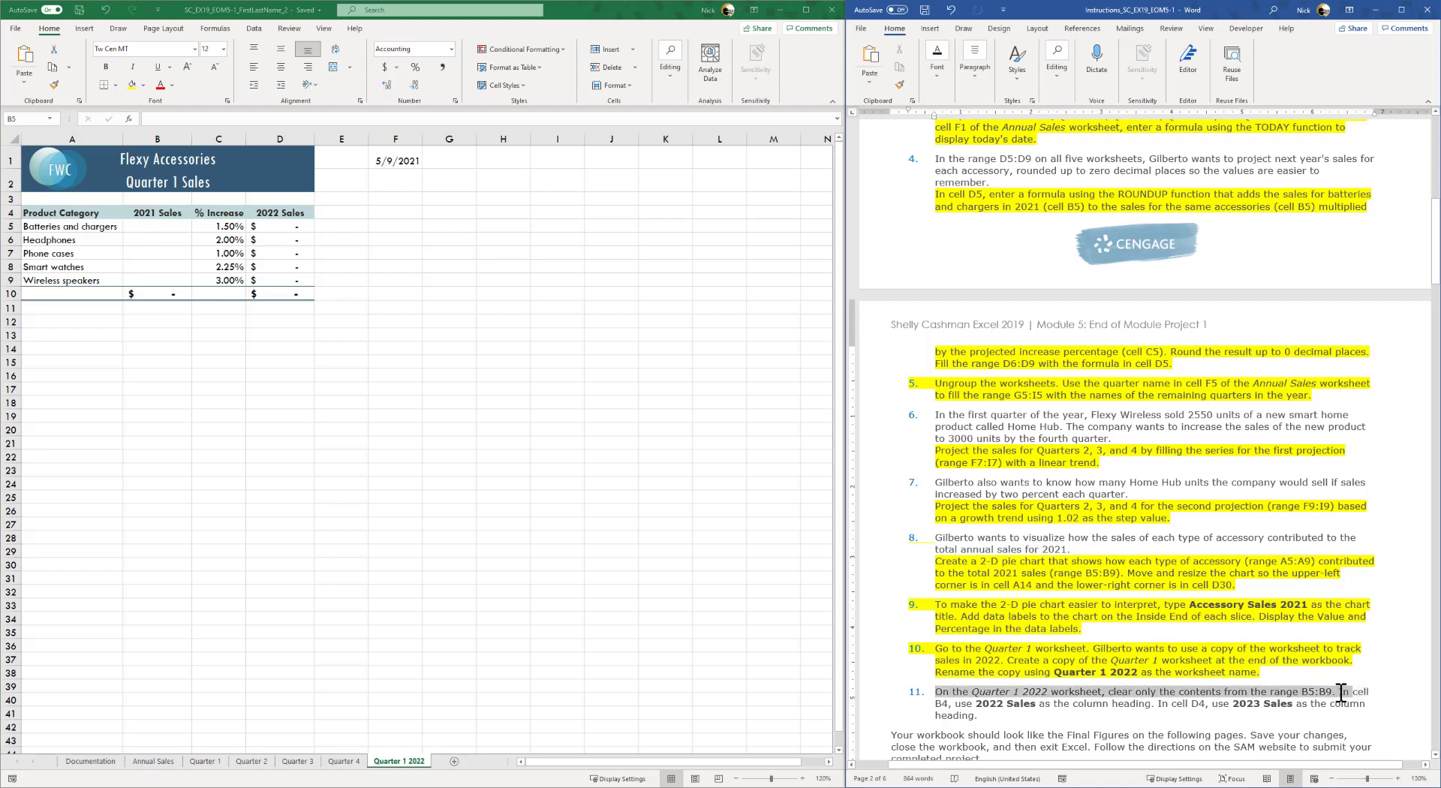
key("ctrl+alt+h")
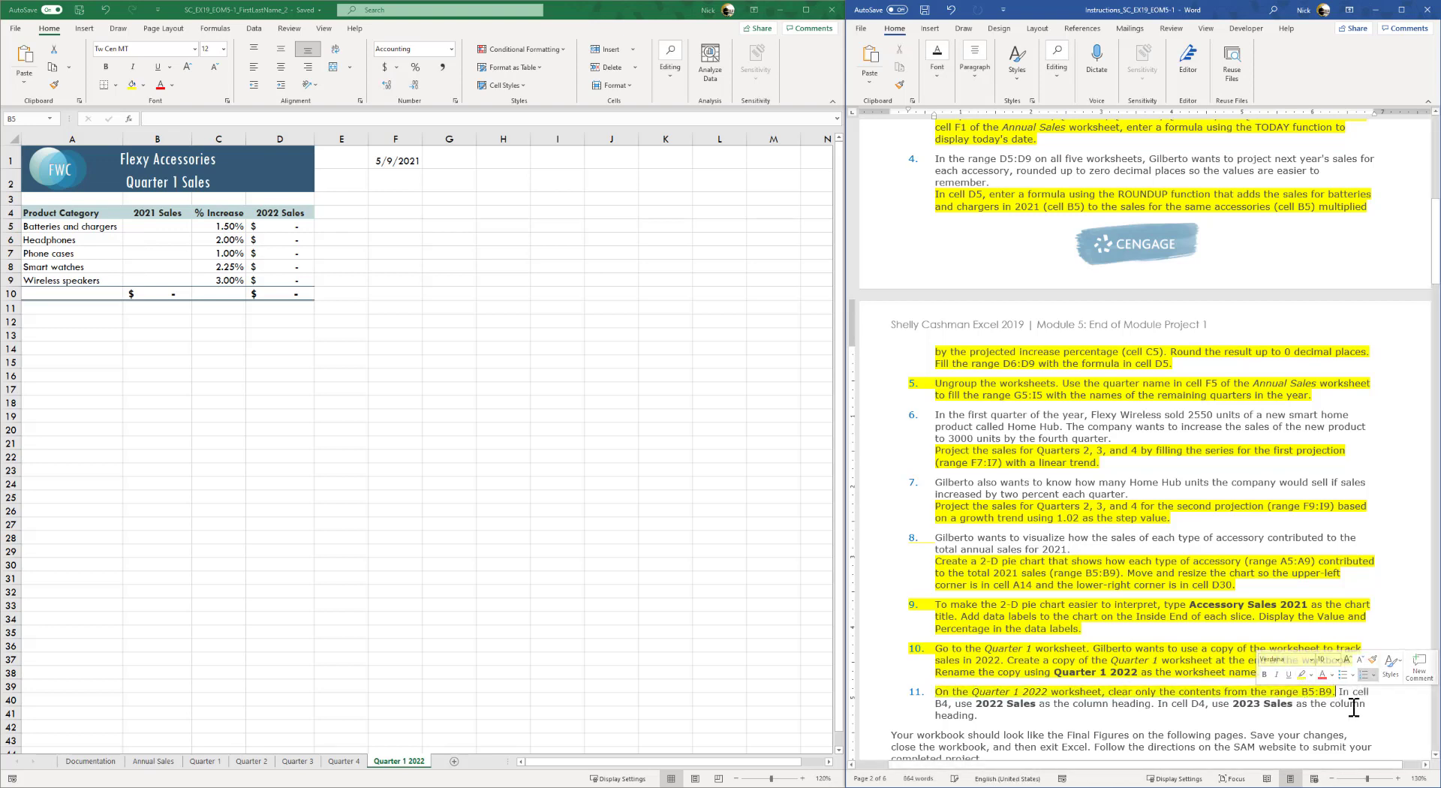
- Change the headings to '2022 Sales' in B4 and '2023 Sales' in D4
left_click(143, 211)
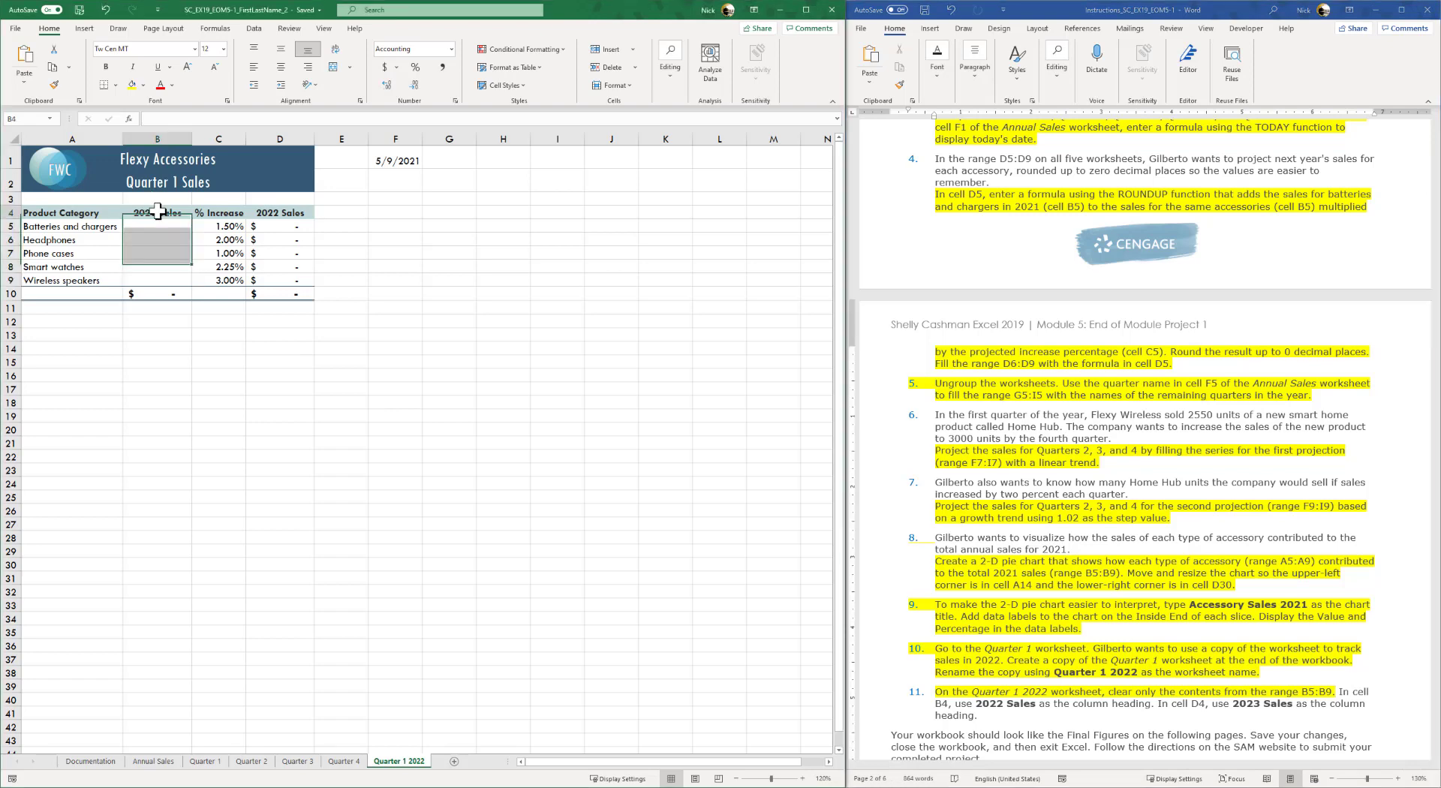
left_click(170, 114)
key("BackSpace")
type("2")
key("Return")
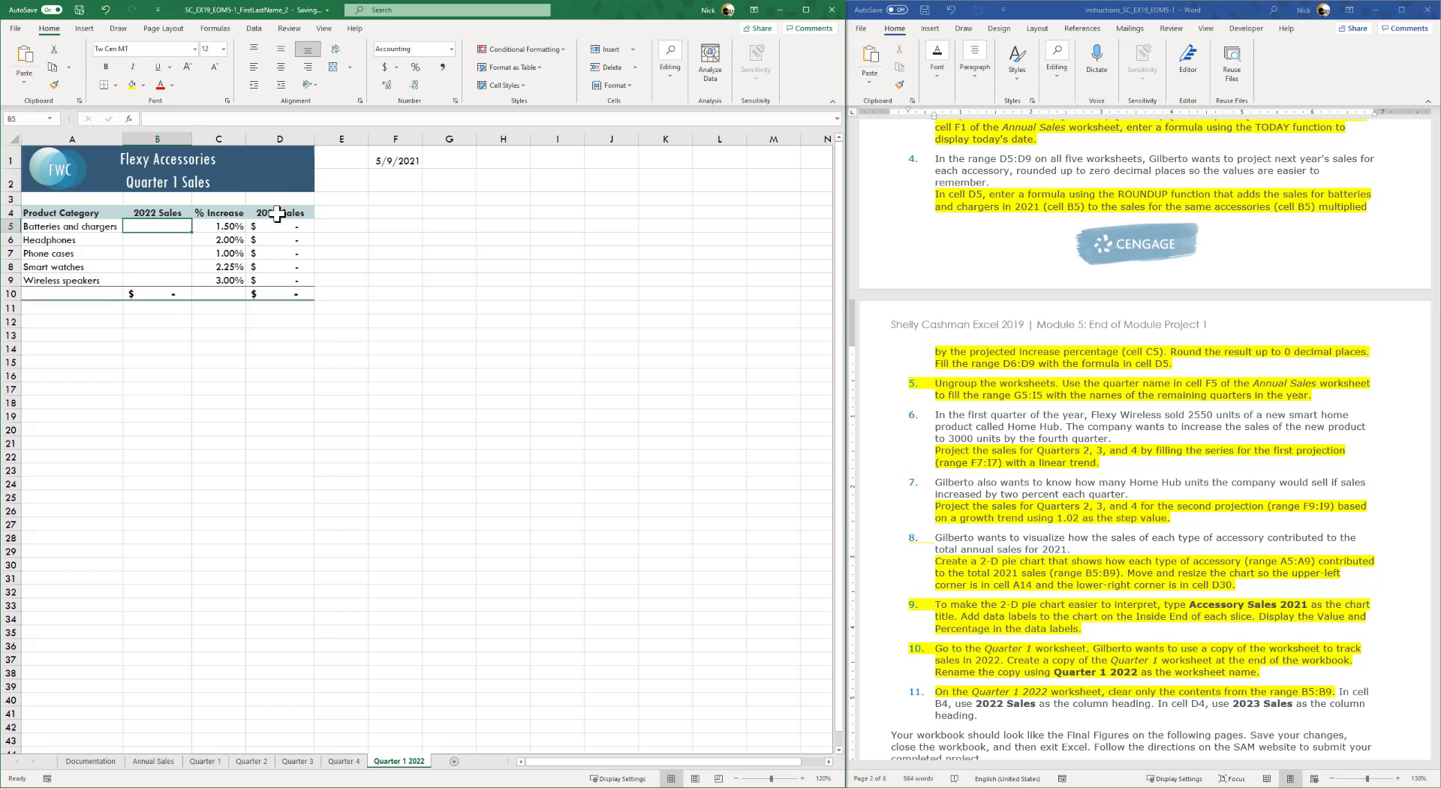
left_click(278, 214)
left_click(166, 118)
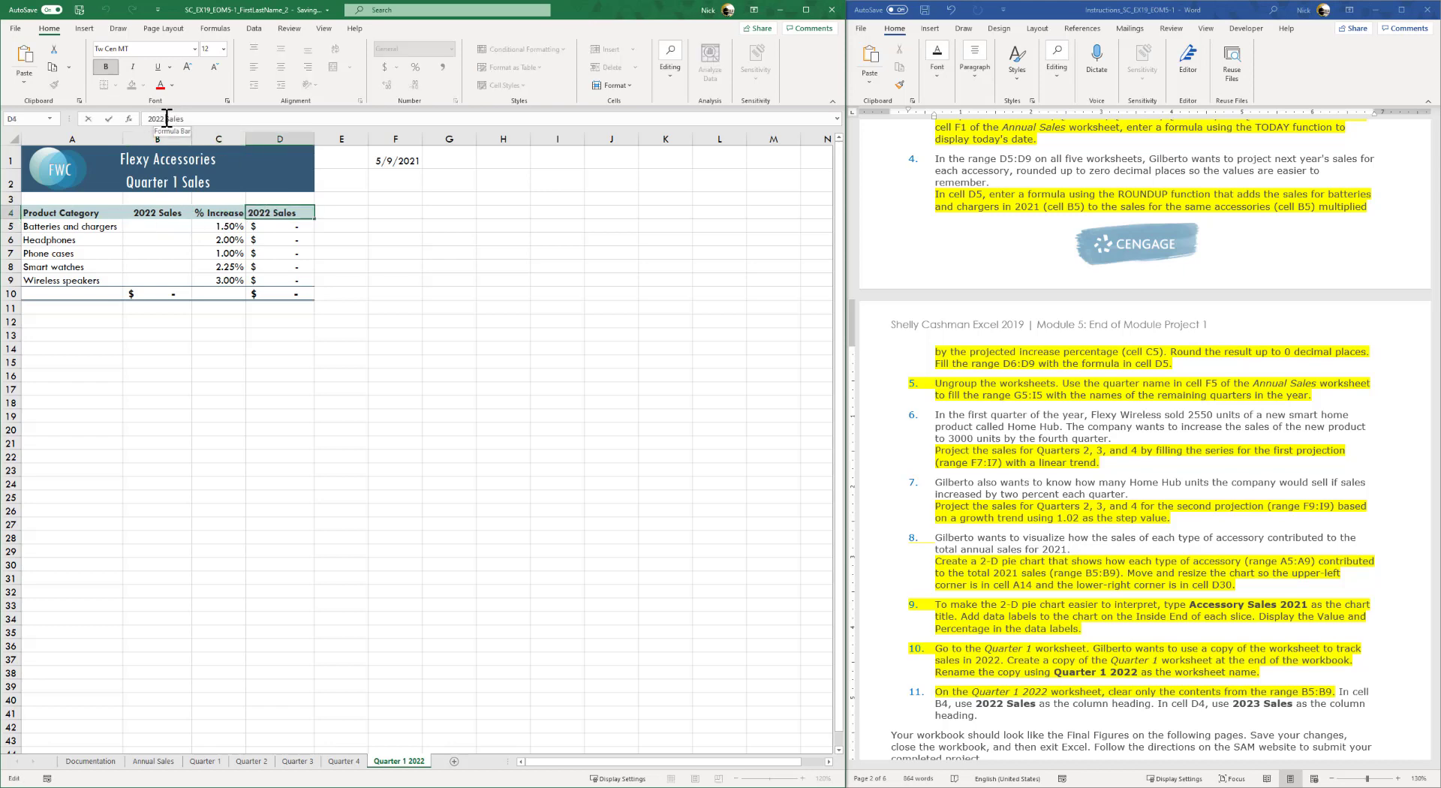
key("BackSpace")
type("3")
key("Return")
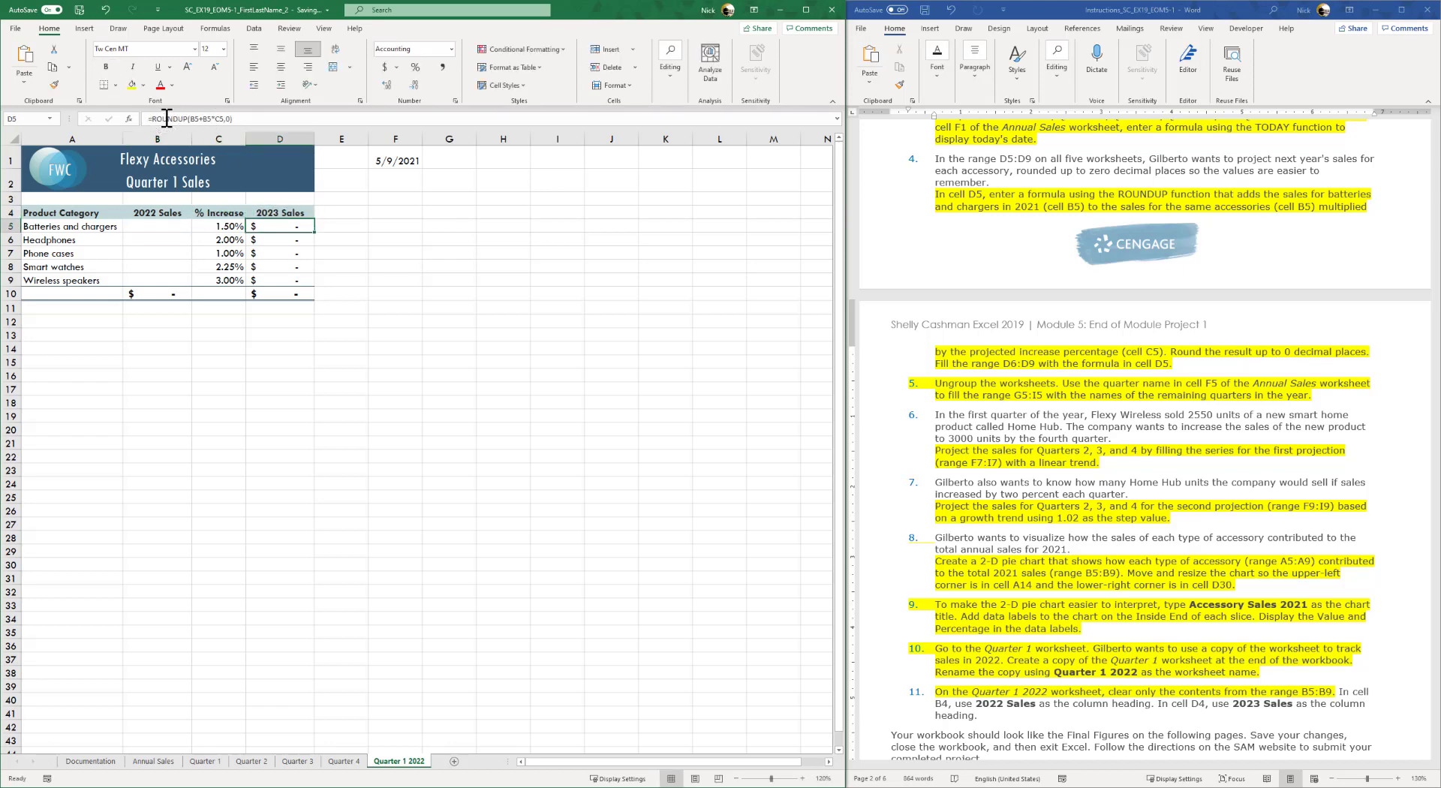
- Select the remaining text of step 11 in the Word instructions
left_click(1338, 694)
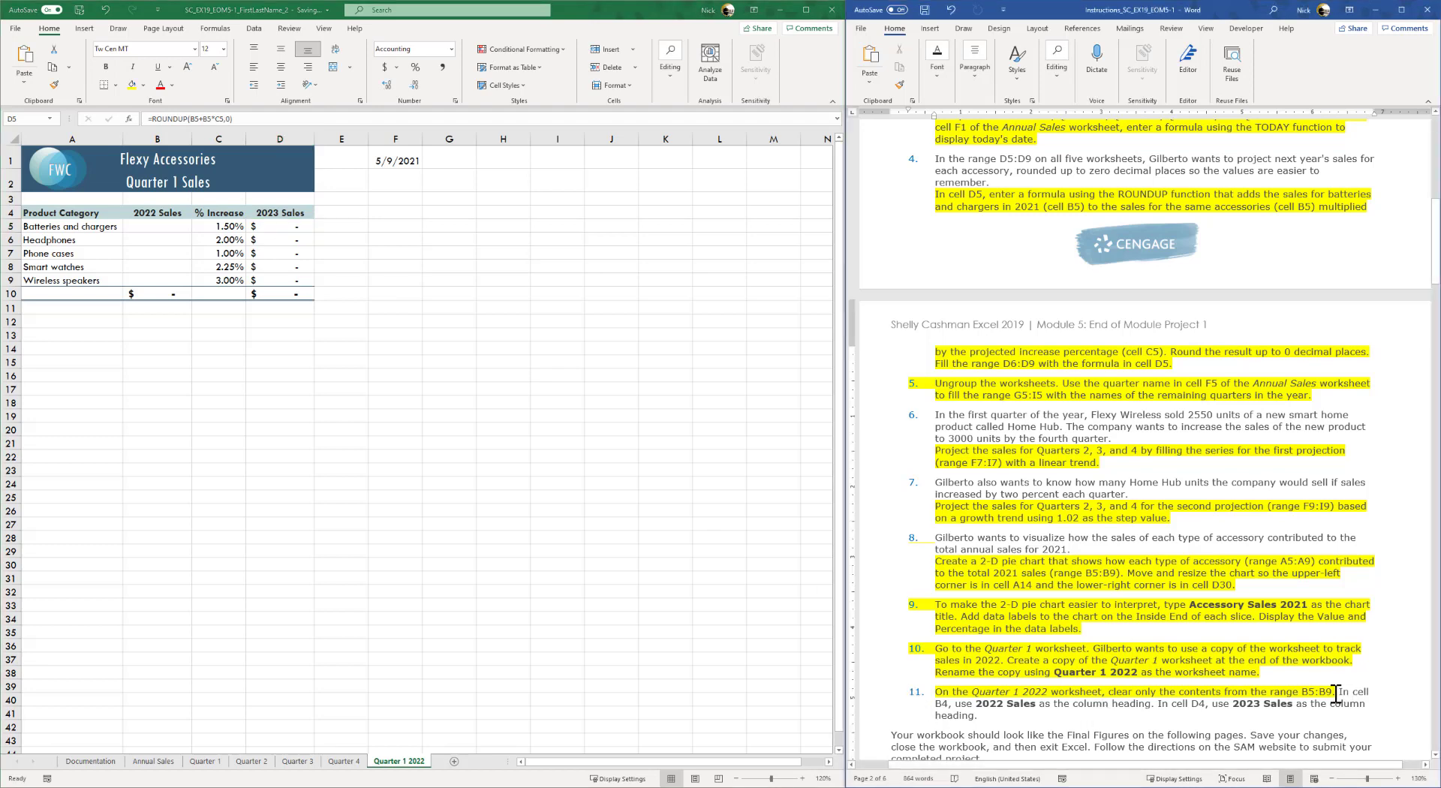
key("ctrl+shift+Down")
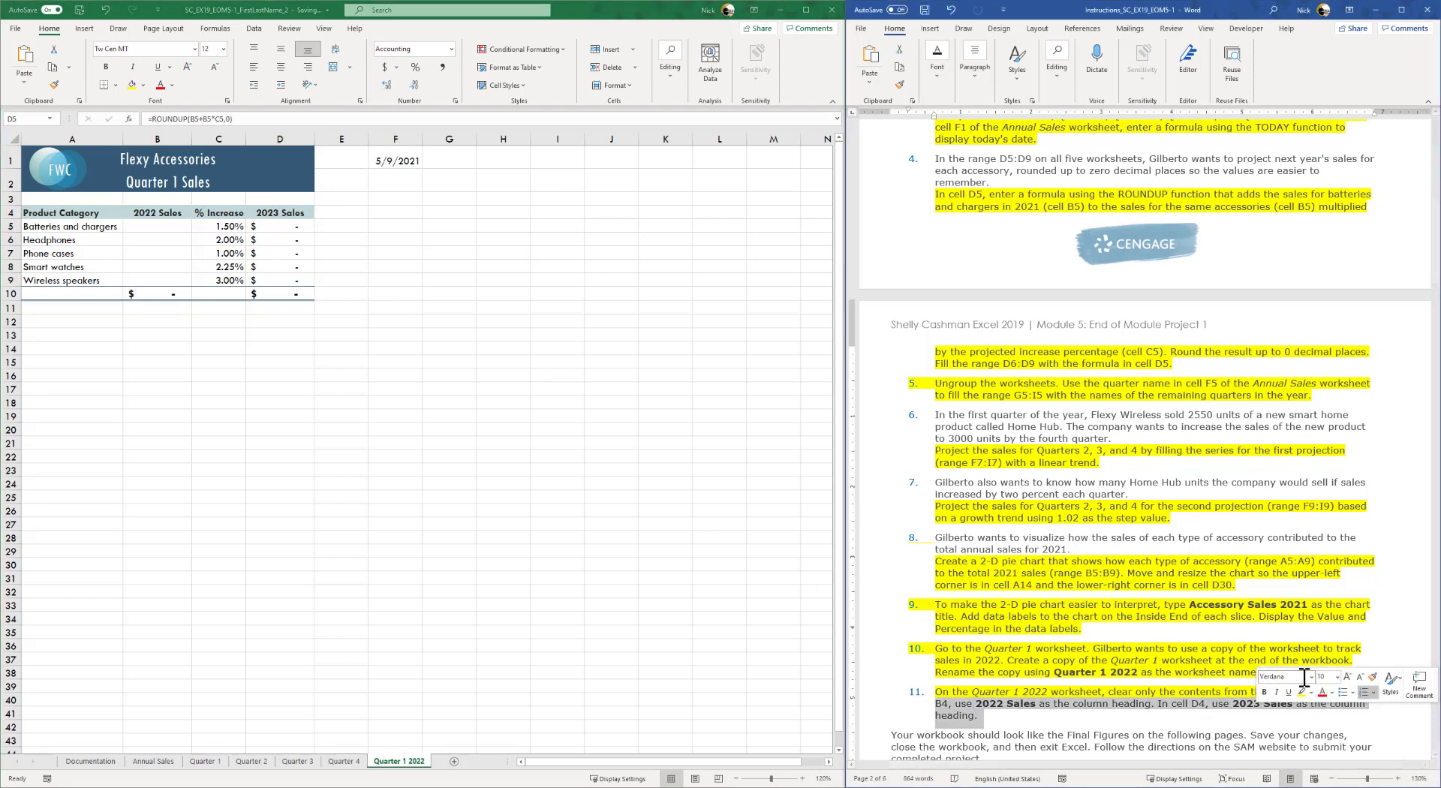
left_click(1149, 660)
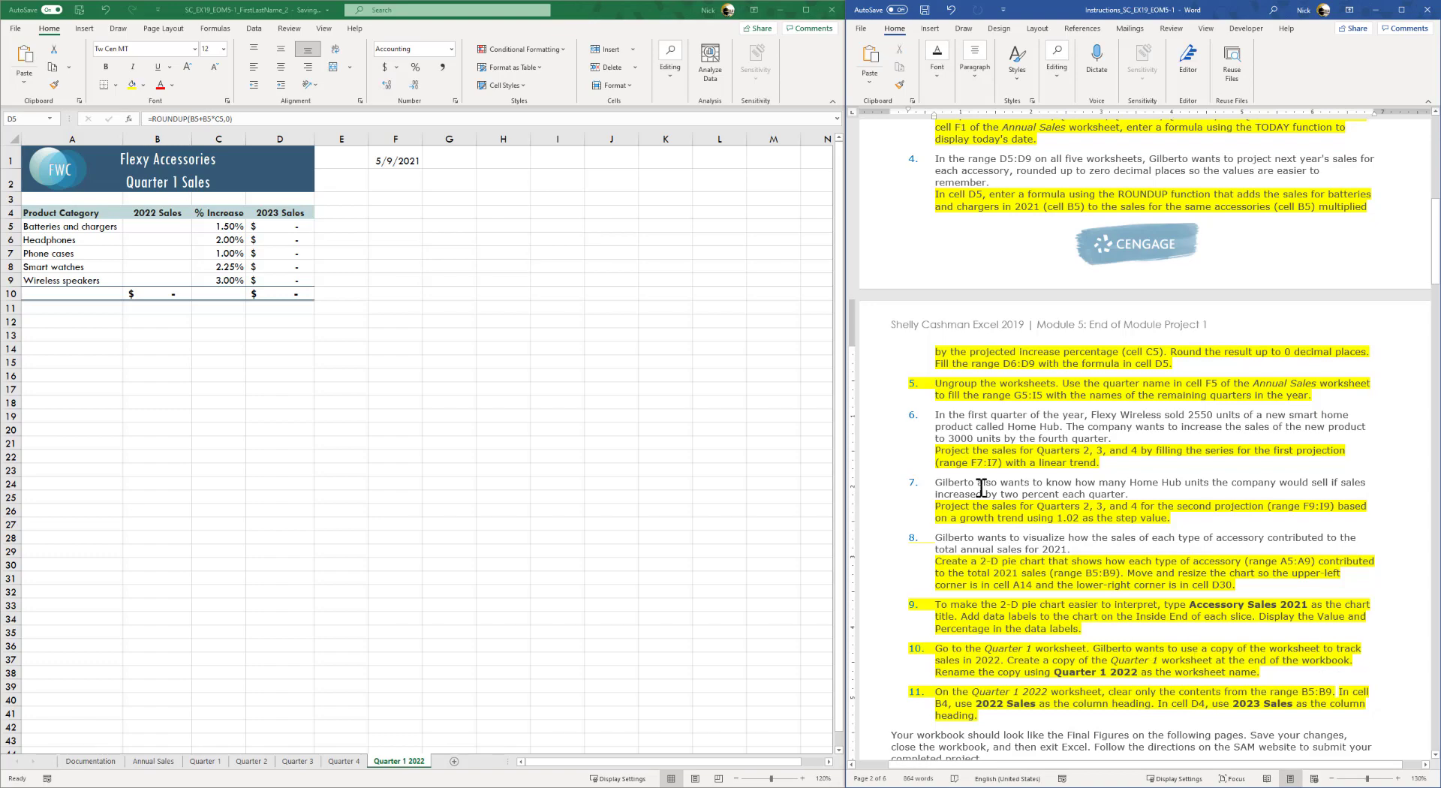